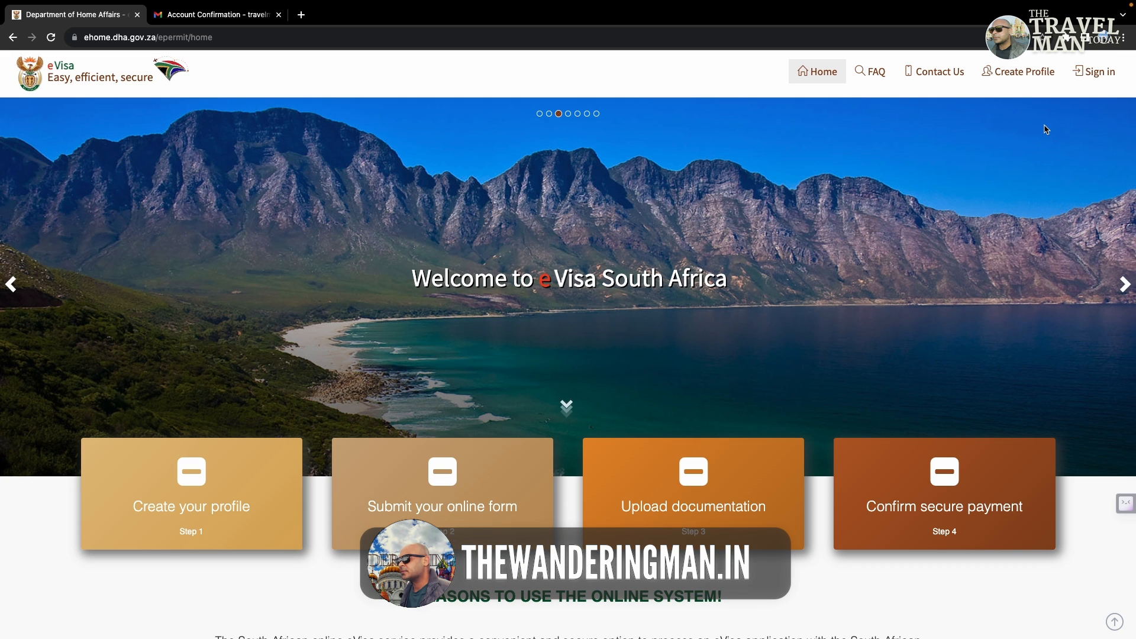
# Step: Open the Create Profile registration form and dismiss the eVisa Availability nationalities notice
pyautogui.click(1027, 81)
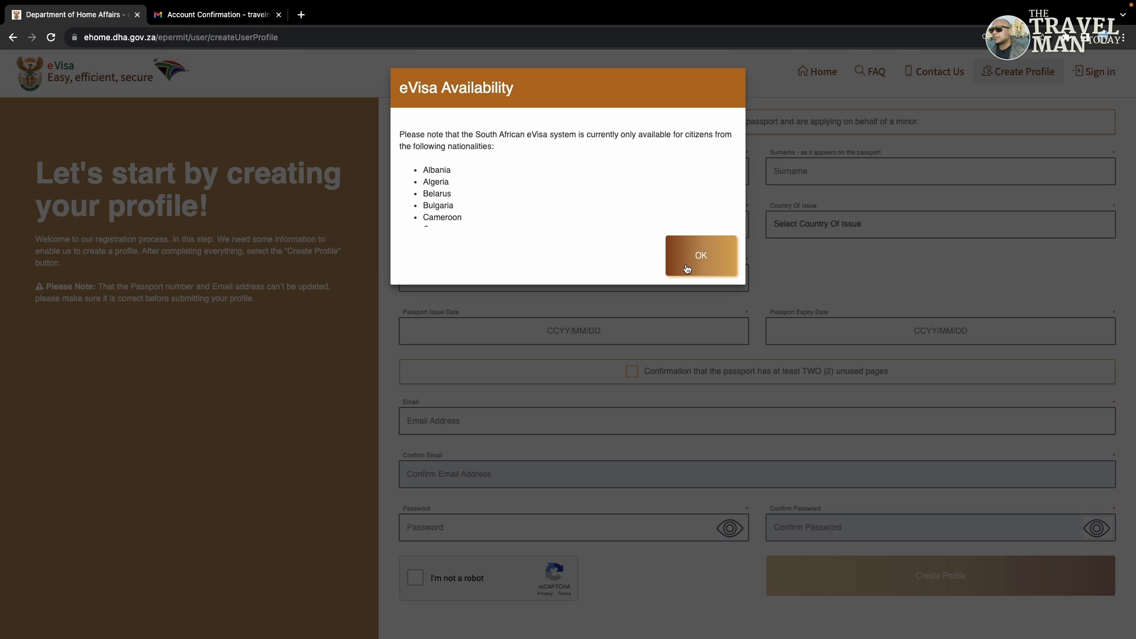
pyautogui.click(686, 268)
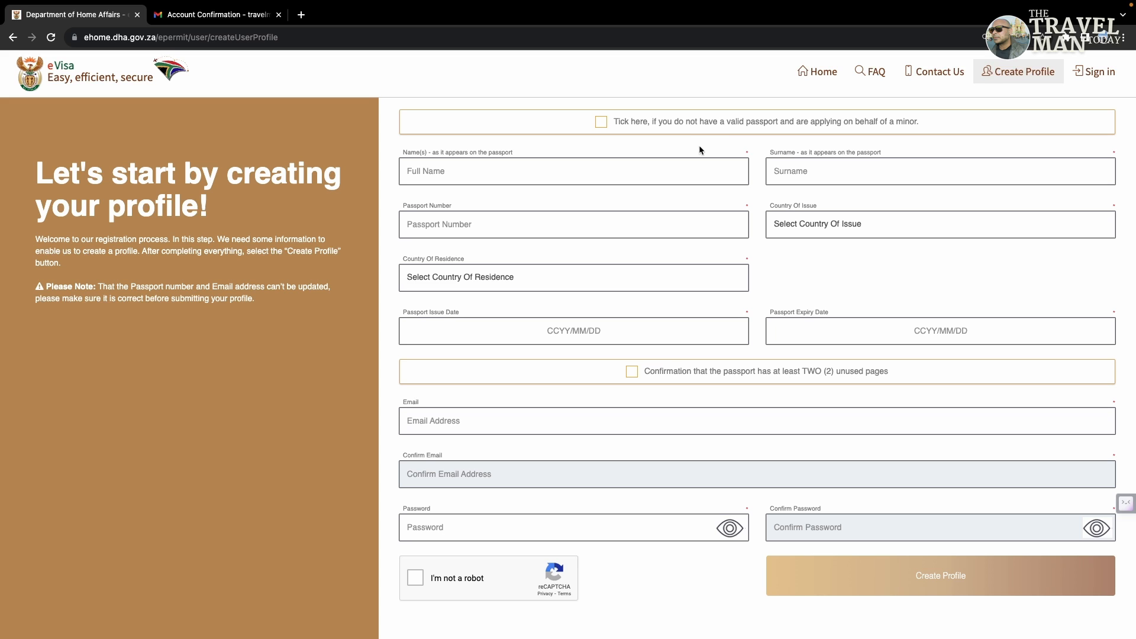
# Step: Pass through Full Name, Surname, Passport Number, both country lists and the issue-date calendar, leaving all blank
pyautogui.click(675, 170)
pyautogui.click(791, 174)
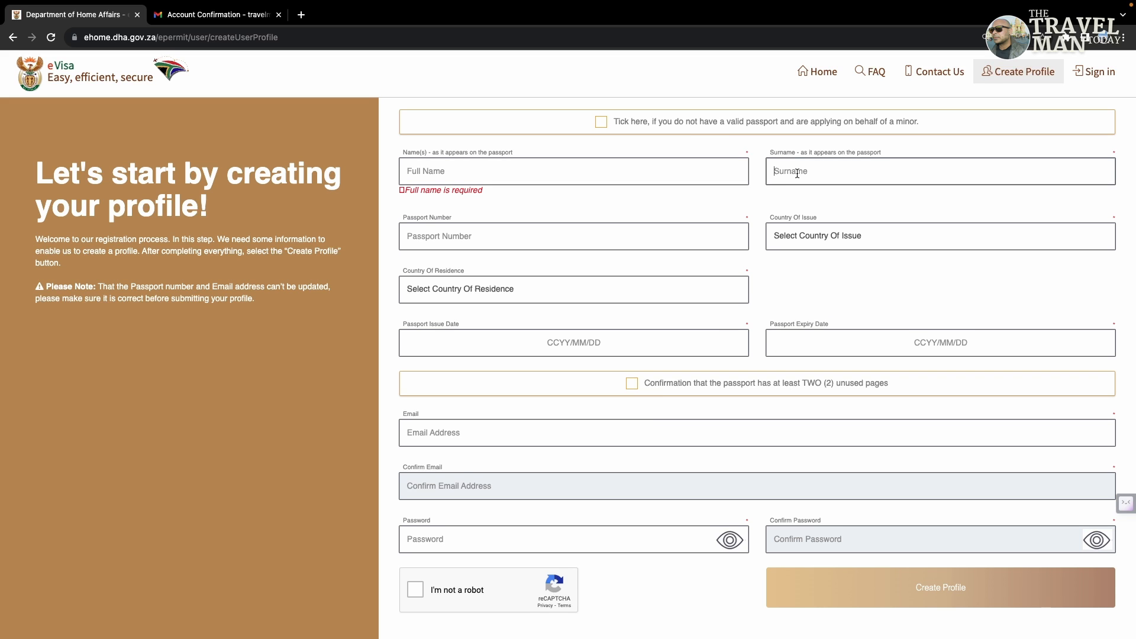
pyautogui.click(580, 243)
pyautogui.click(818, 237)
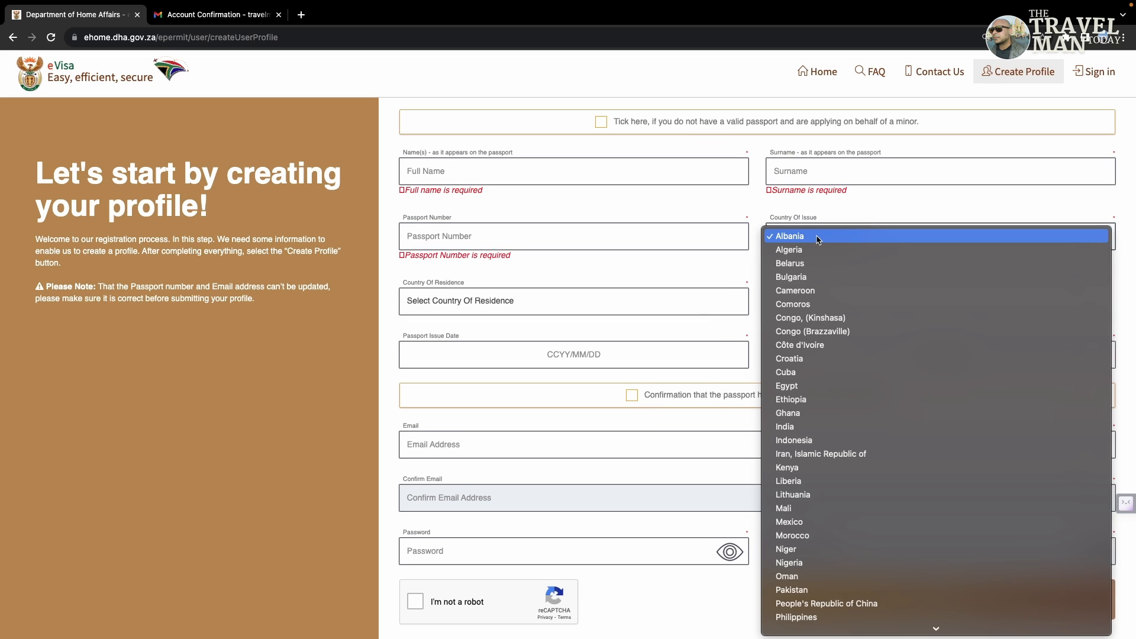
pyautogui.click(591, 299)
pyautogui.click(547, 304)
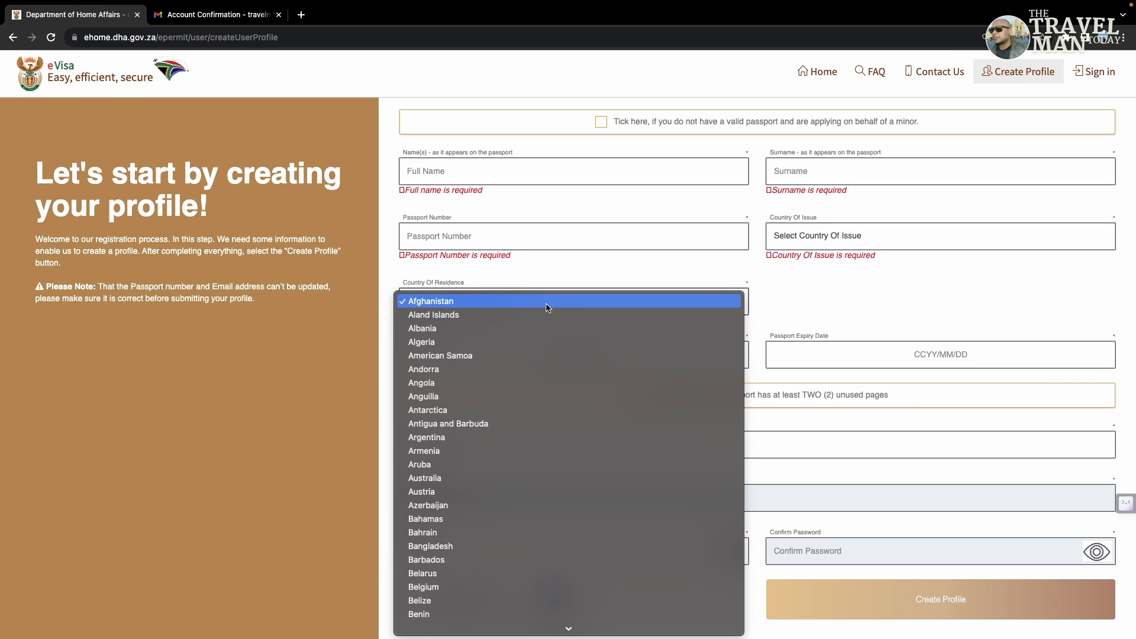
pyautogui.click(761, 278)
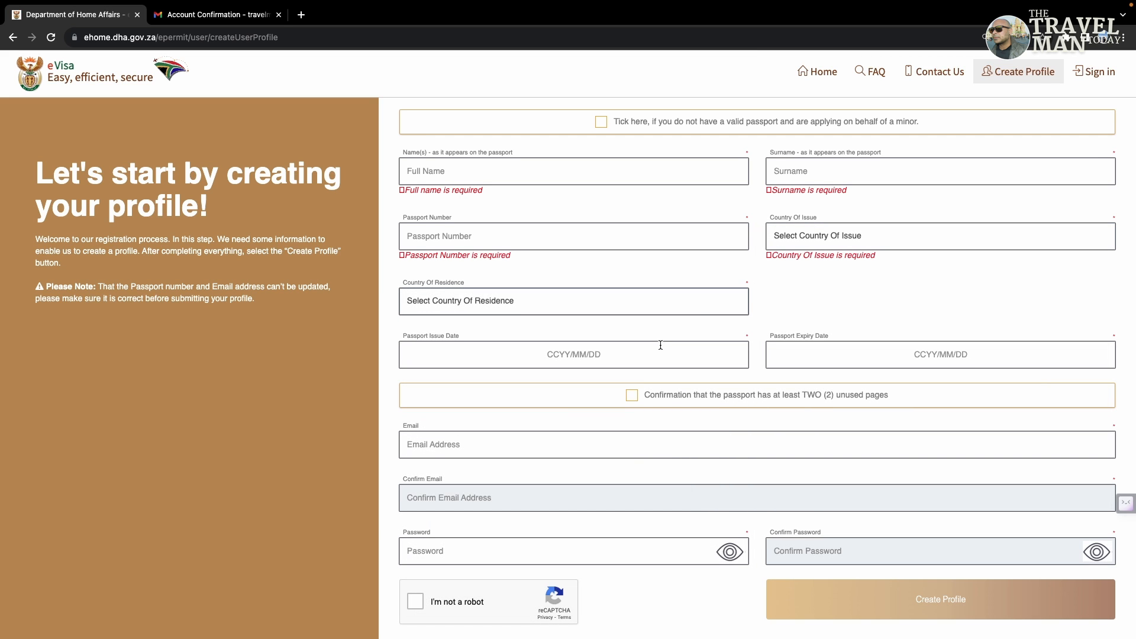
pyautogui.click(647, 360)
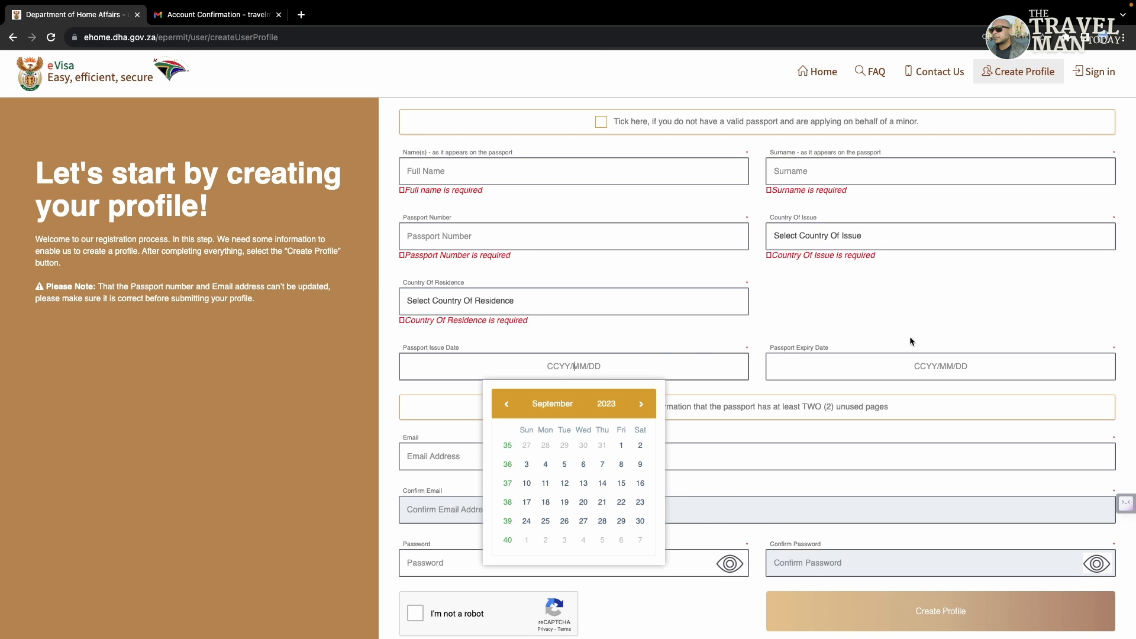
pyautogui.click(876, 332)
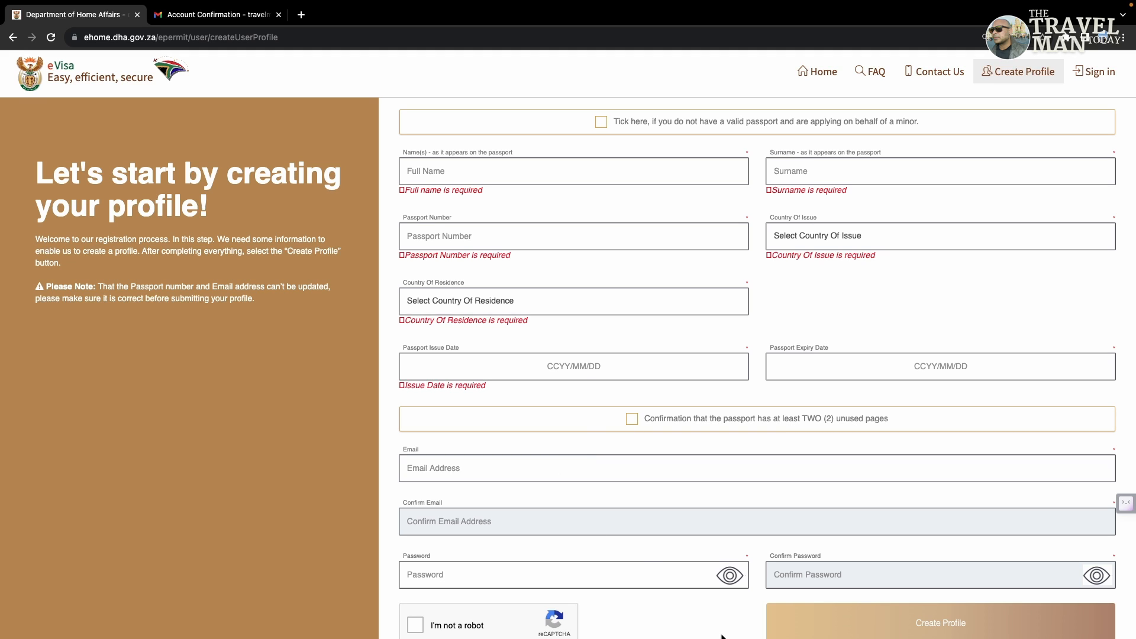
pyautogui.scroll(-1, 704, 636)
pyautogui.scroll(-1, 704, 636)
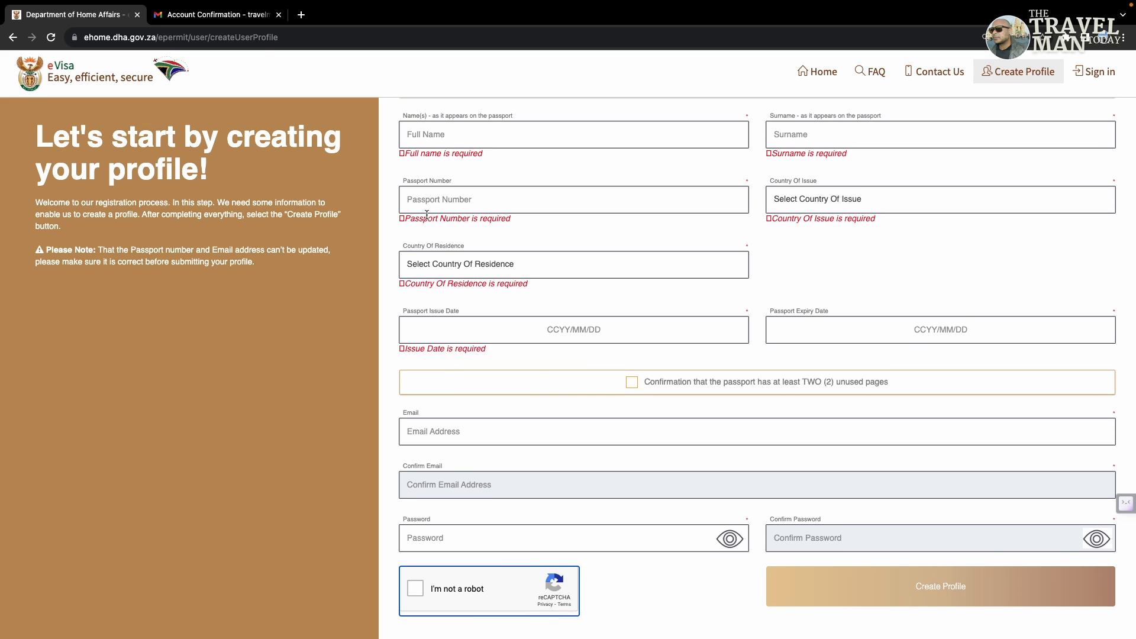
# Step: Open the Home Affairs Account Confirmation email in Gmail and follow its Confirm Account link
pyautogui.click(228, 15)
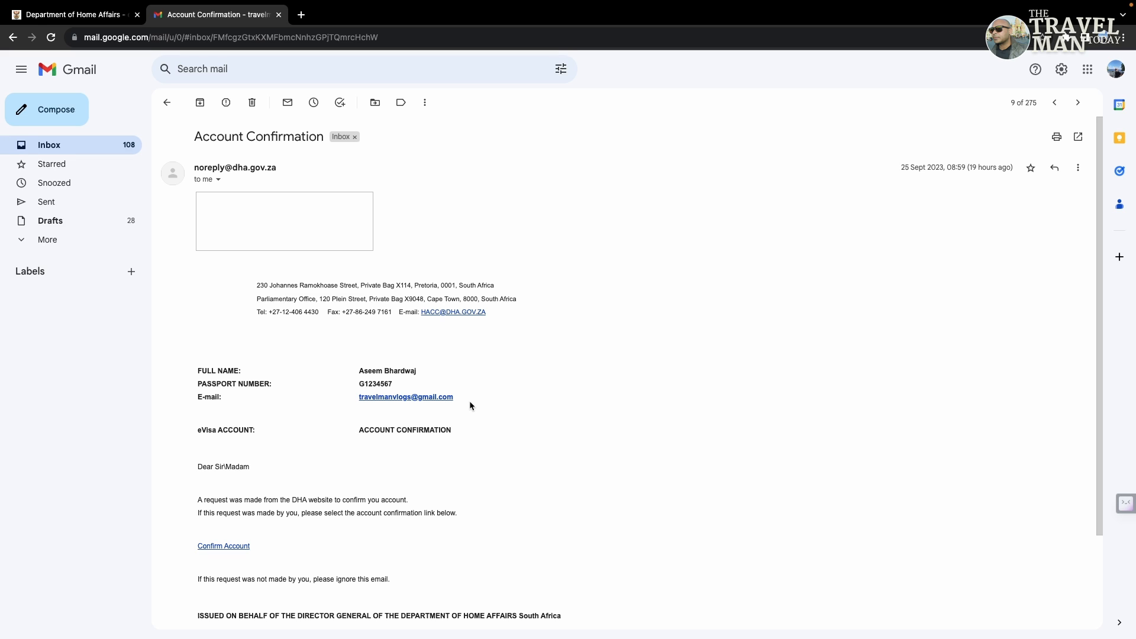
pyautogui.click(224, 546)
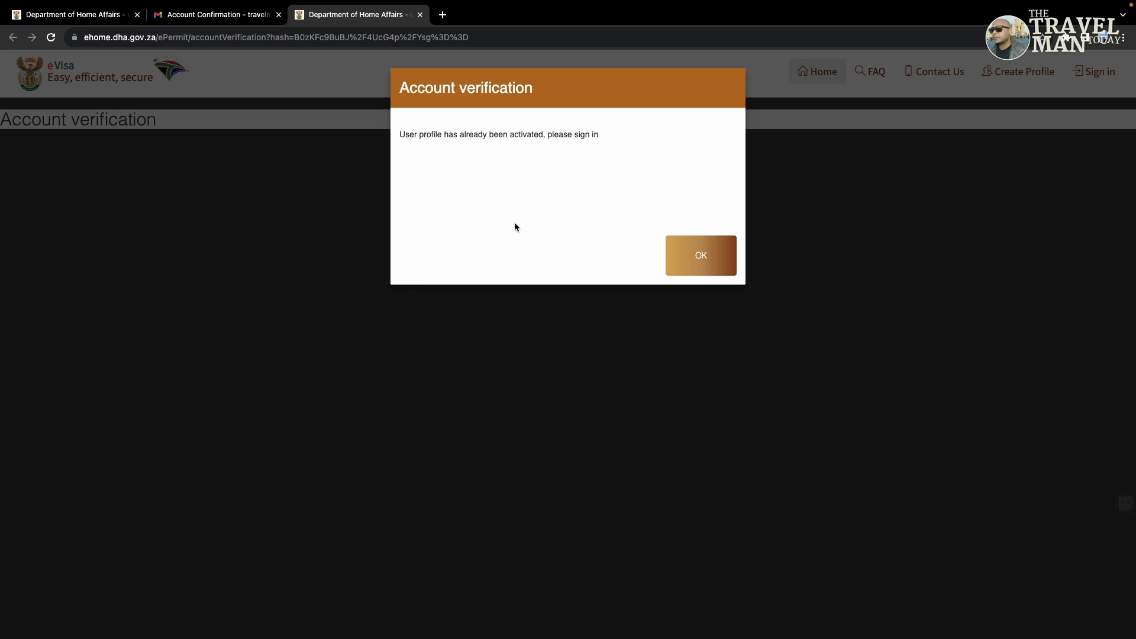
# Step: Dismiss the already-activated notice and sign in with the passport number and reCAPTCHA
pyautogui.click(712, 263)
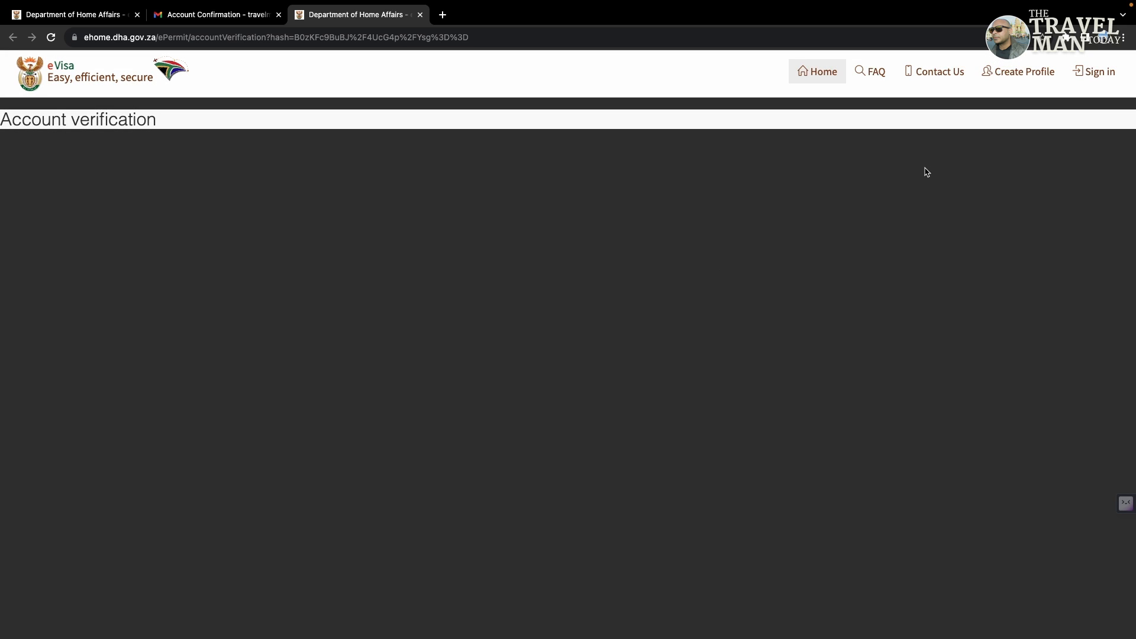
pyautogui.click(1099, 73)
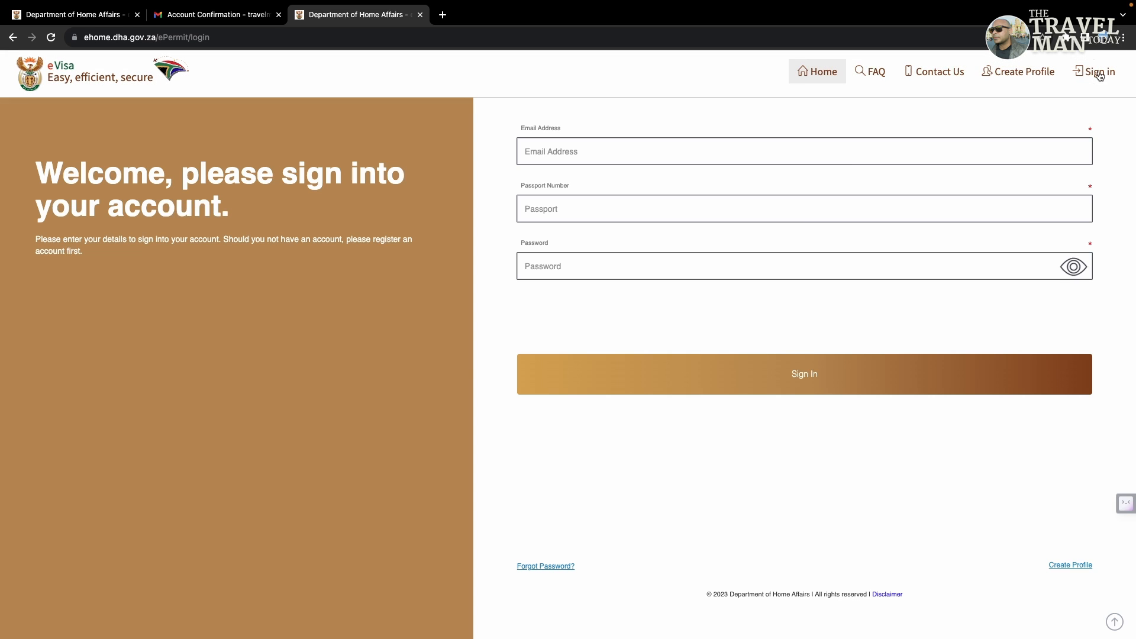
pyautogui.click(653, 208)
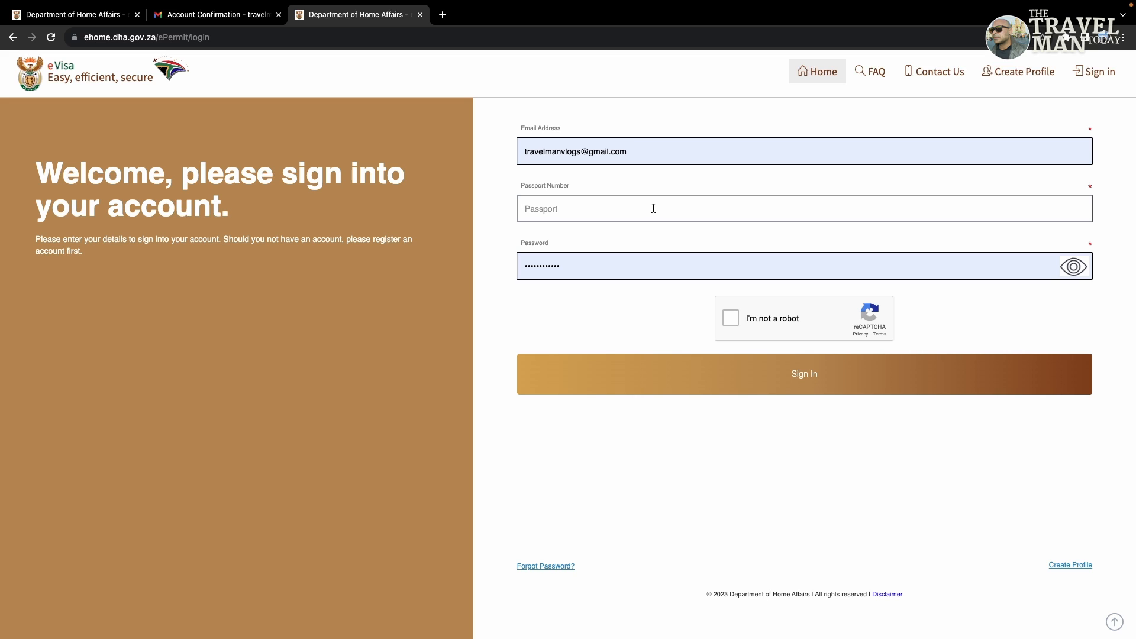
pyautogui.write('G1234567')
pyautogui.click(729, 320)
pyautogui.click(745, 373)
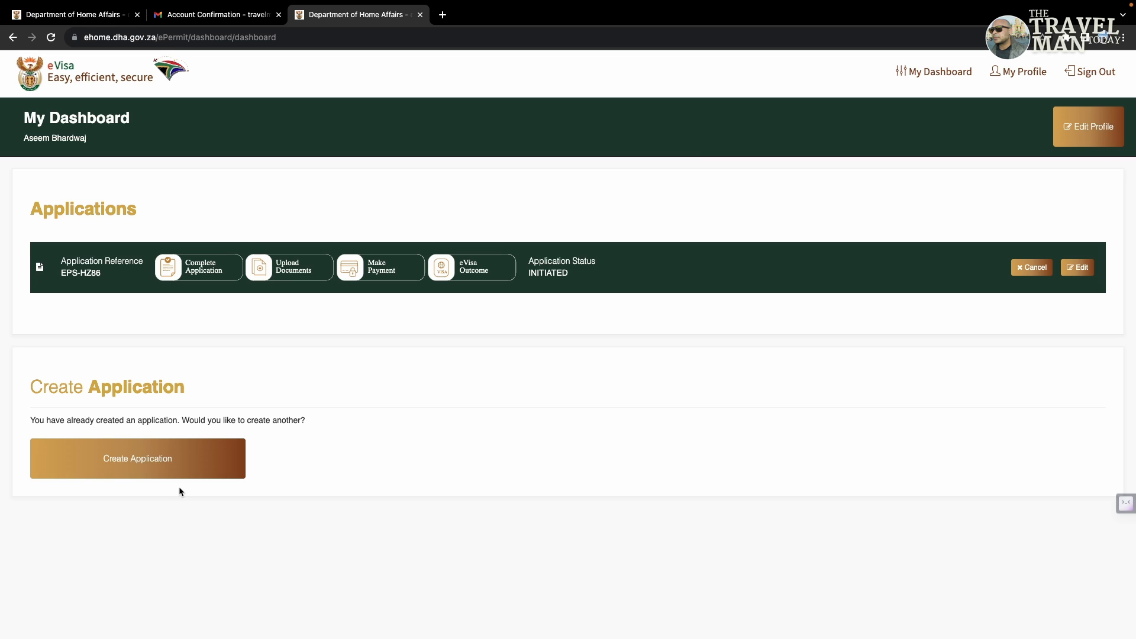
# Step: Create a new application marked not for a minor, with 01 as the number of applicants
pyautogui.click(163, 471)
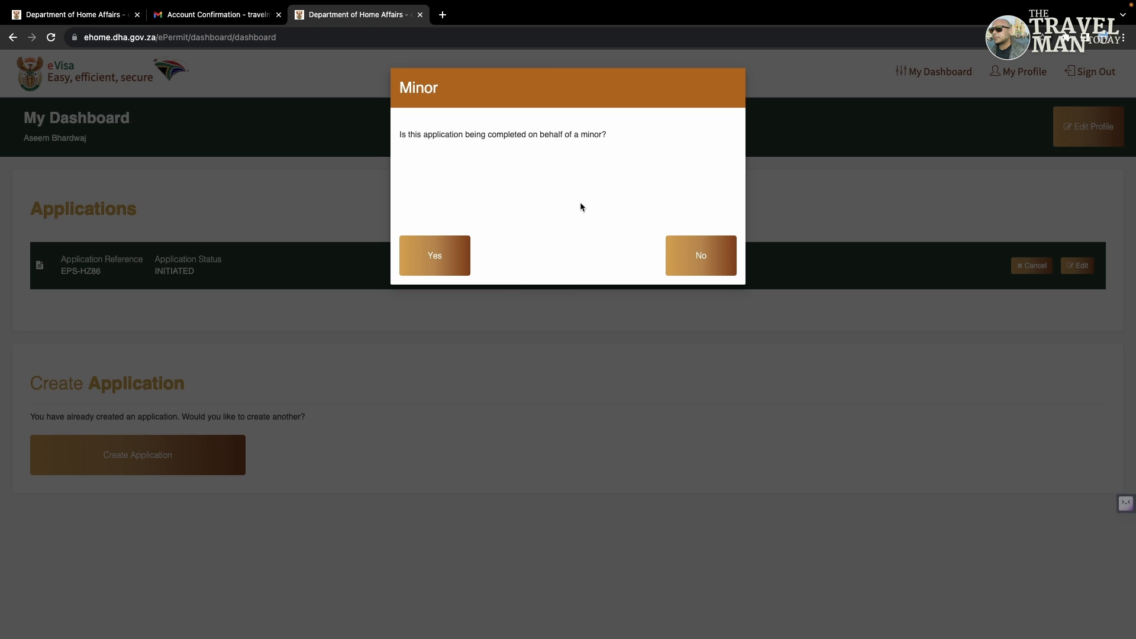
pyautogui.click(725, 273)
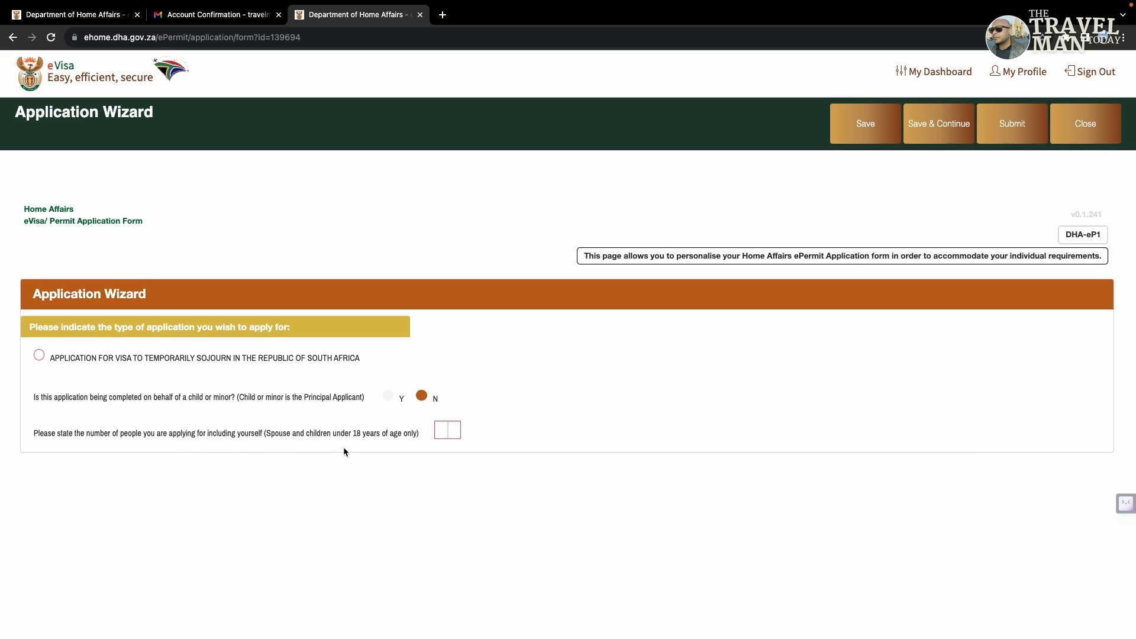
pyautogui.click(441, 431)
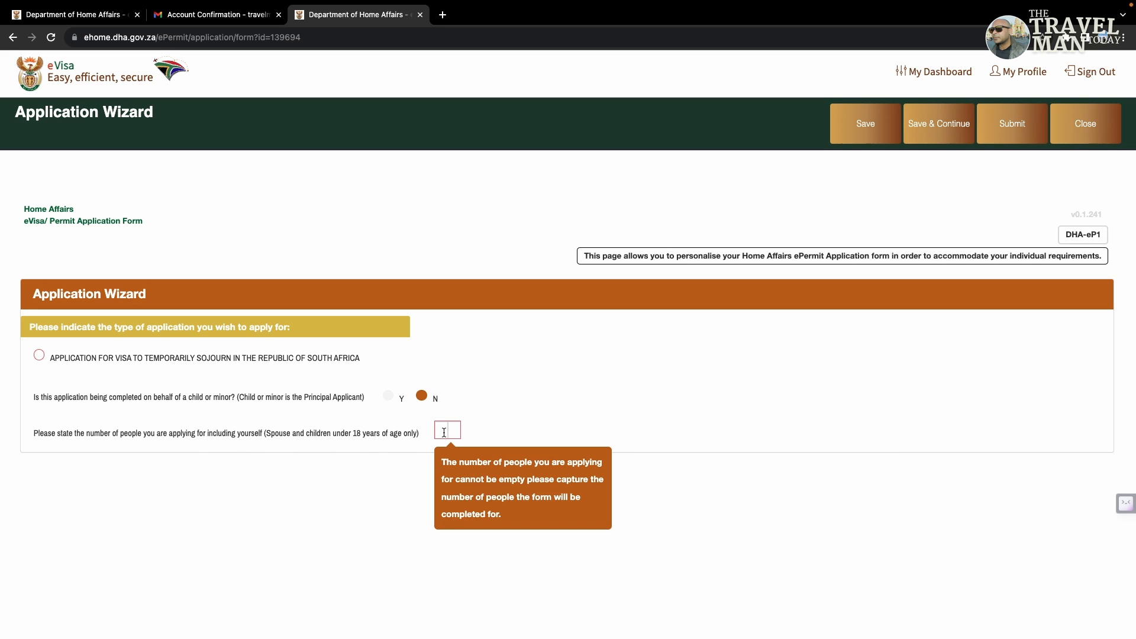
pyautogui.write('01')
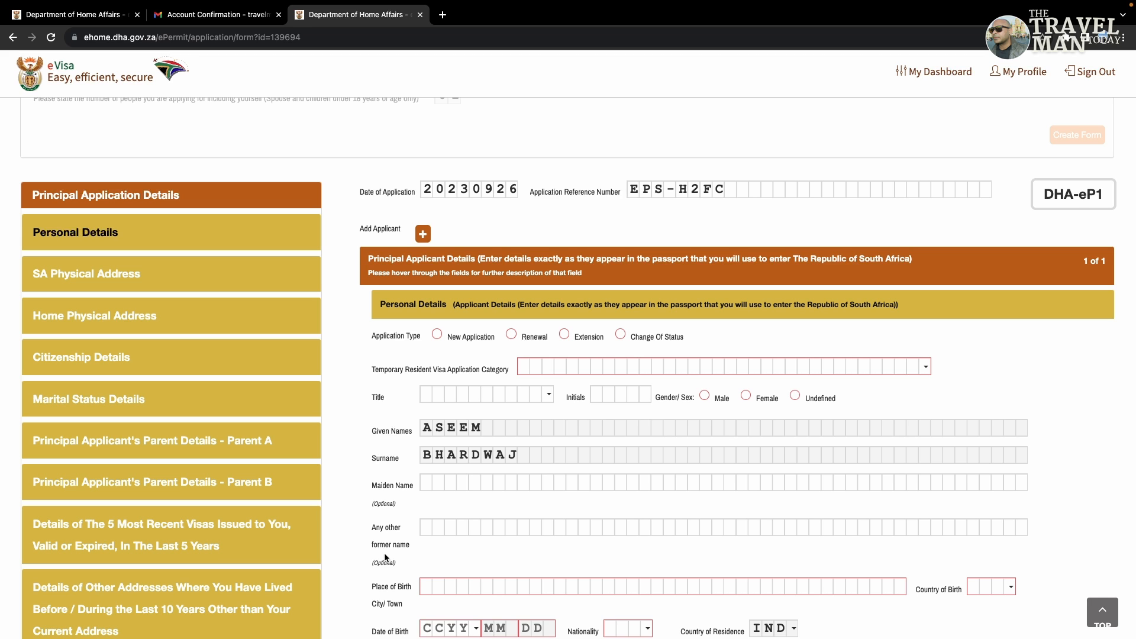
# Step: Mark it a New Application for VISITOR'S VISA SECTION 11, section 11(1)(A)
pyautogui.scroll(-5, 384, 557)
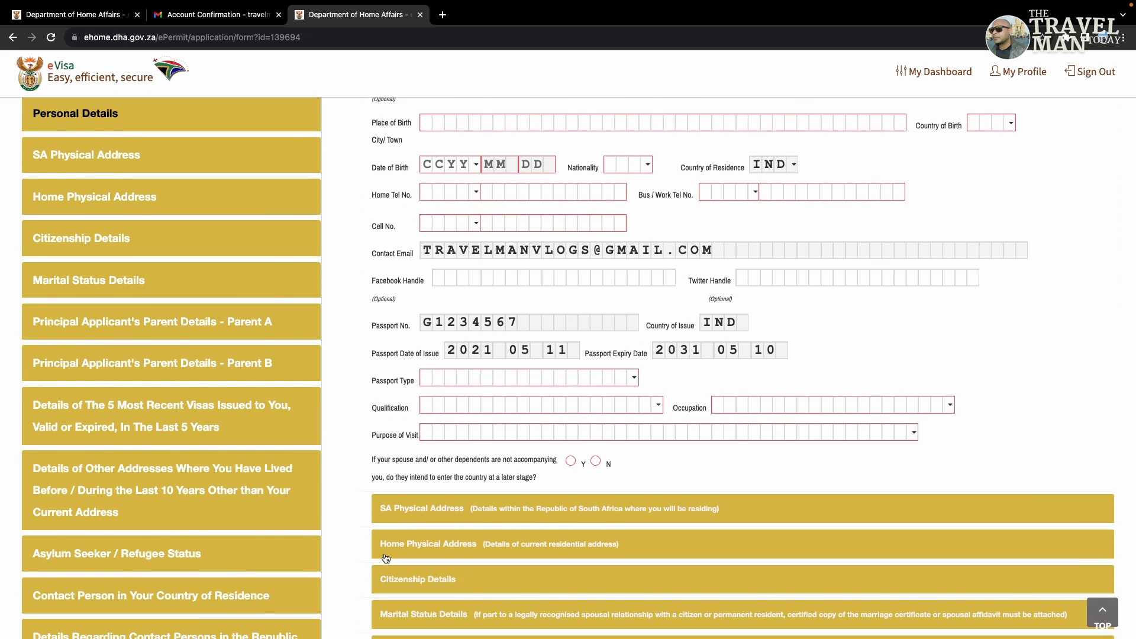
pyautogui.scroll(4, 385, 553)
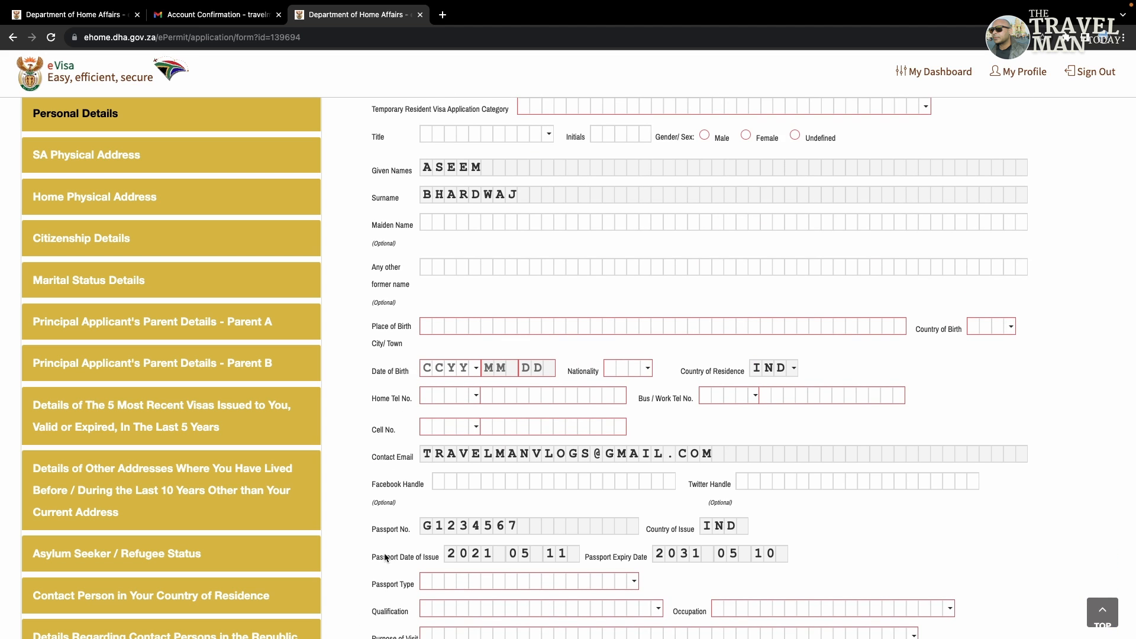
pyautogui.scroll(2, 384, 557)
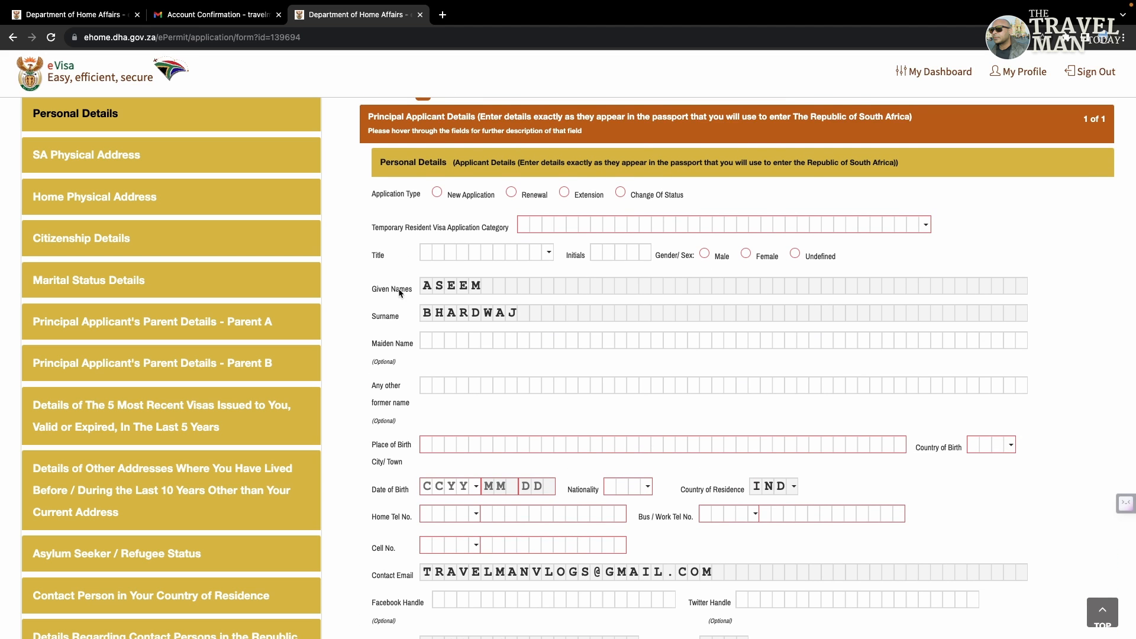
pyautogui.click(436, 197)
pyautogui.moveTo(394, 224)
pyautogui.click(627, 224)
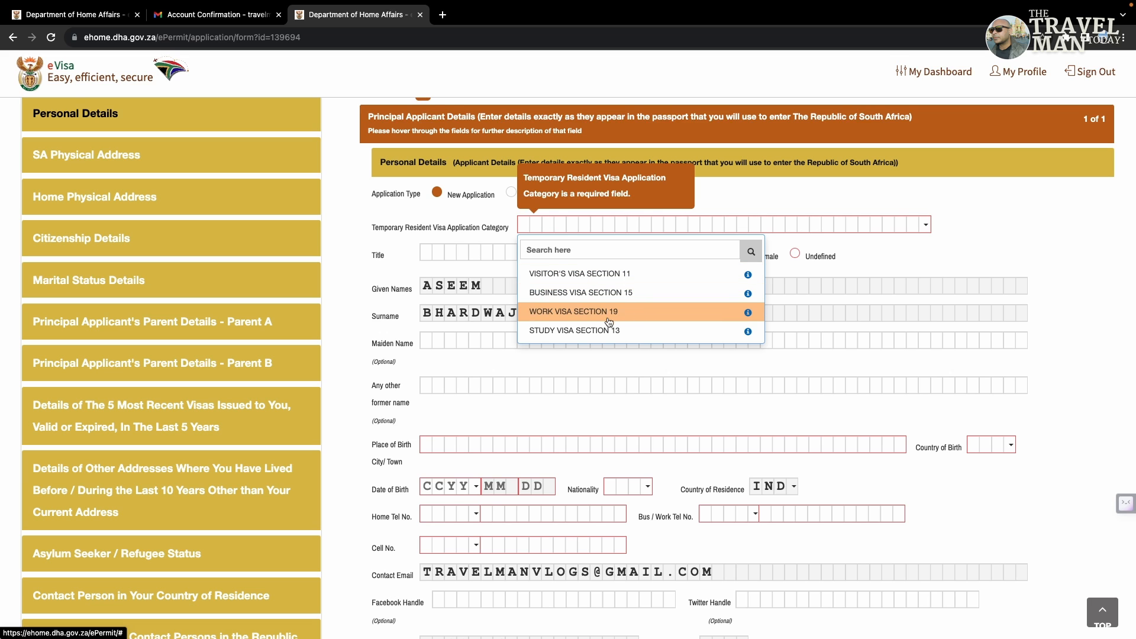
pyautogui.click(629, 278)
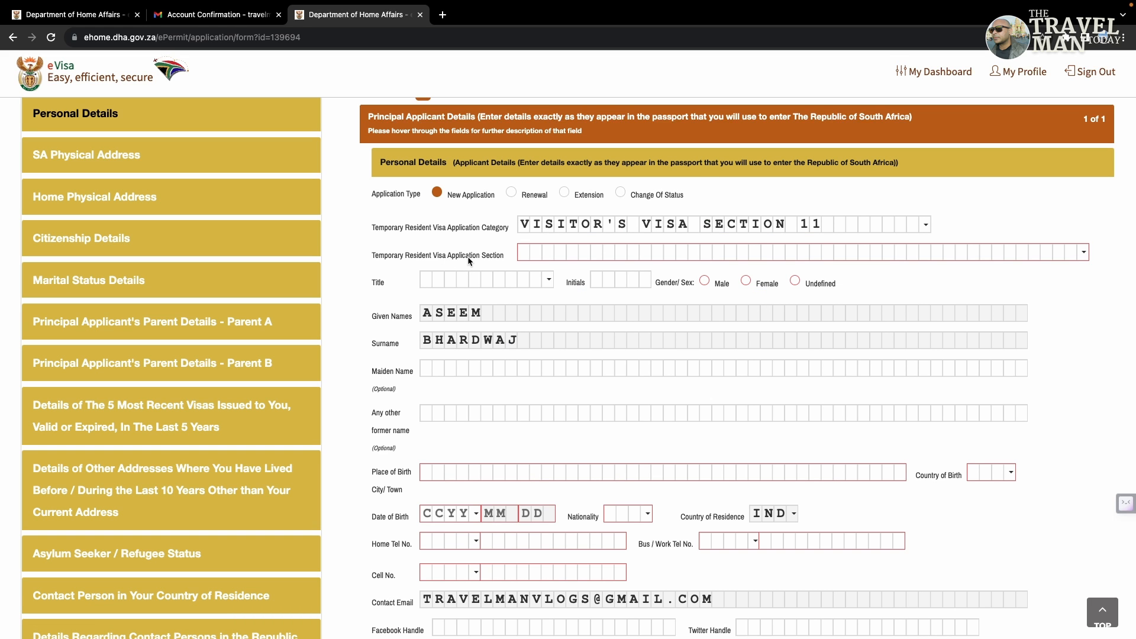
pyautogui.click(1083, 253)
pyautogui.click(683, 303)
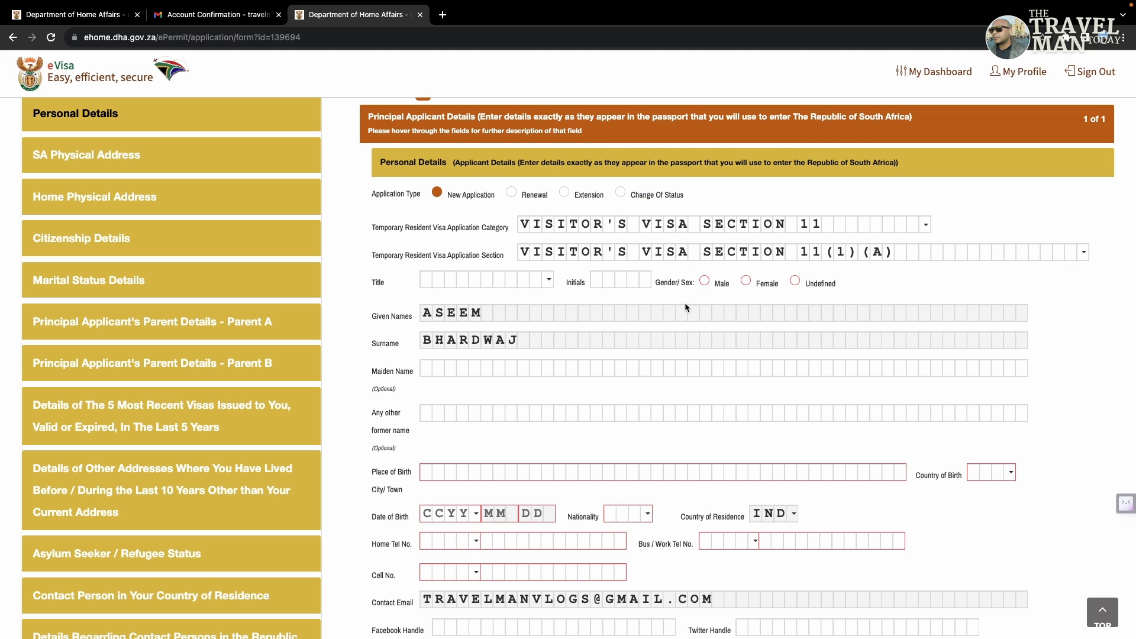
# Step: Set the applicant's title to MR and gender to Male
pyautogui.click(482, 281)
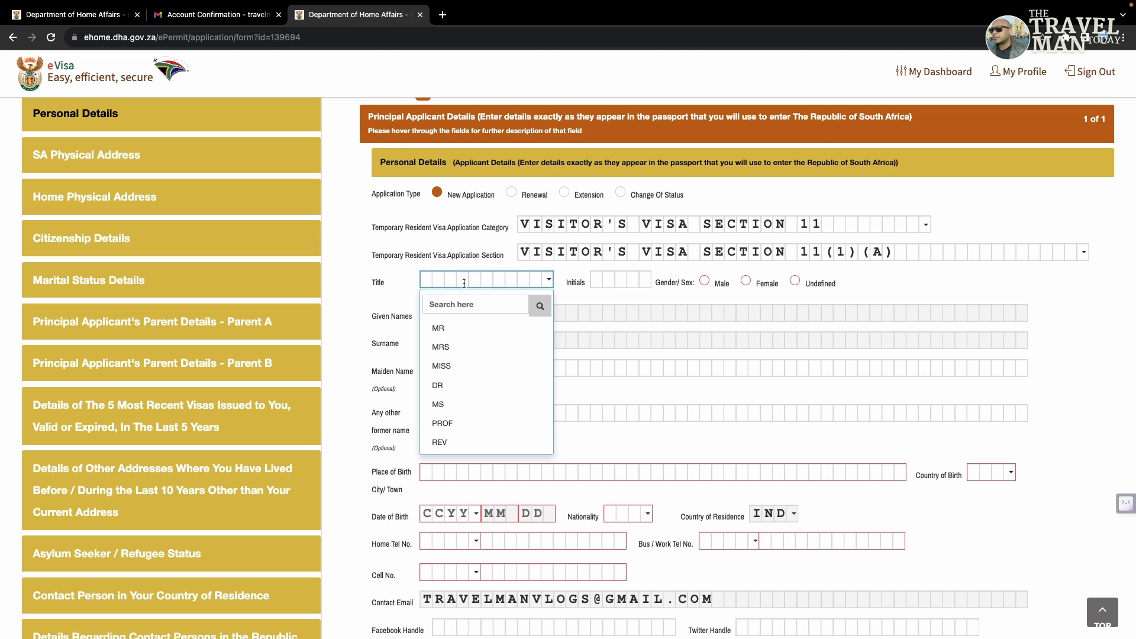
pyautogui.click(533, 326)
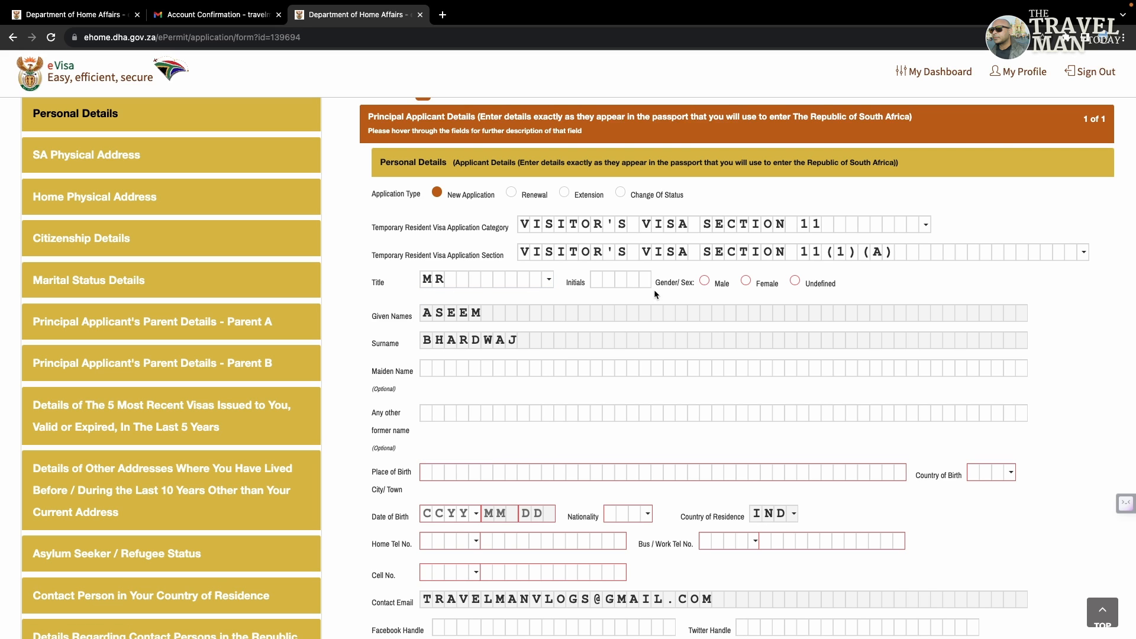
pyautogui.click(703, 282)
# Step: Enter DELHI as the place of birth
pyautogui.scroll(-3, 380, 399)
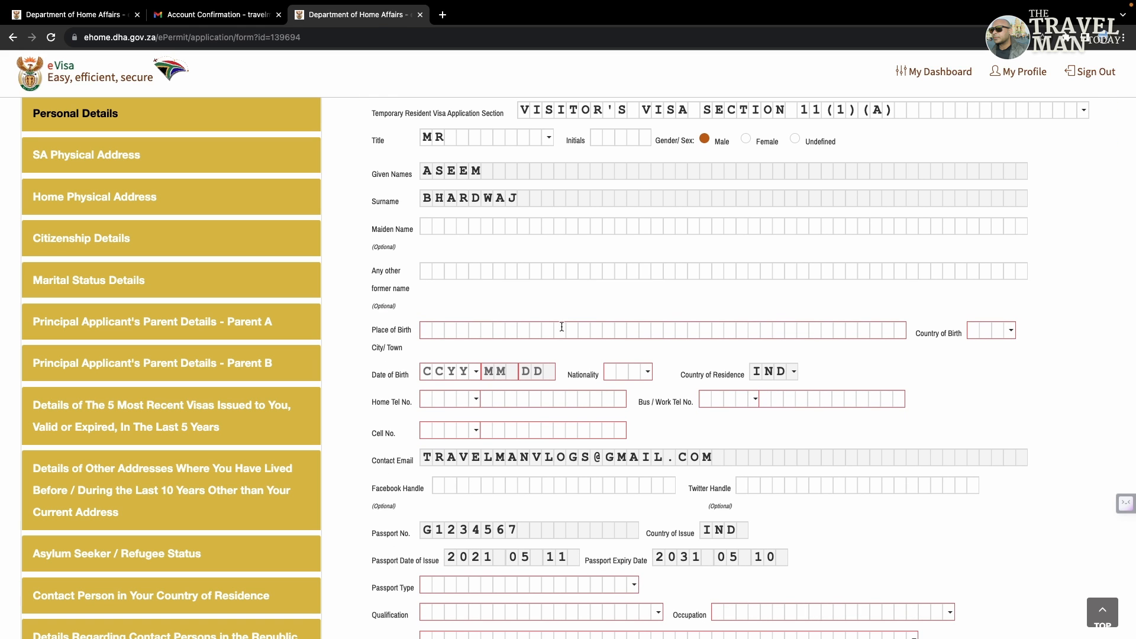
pyautogui.click(434, 333)
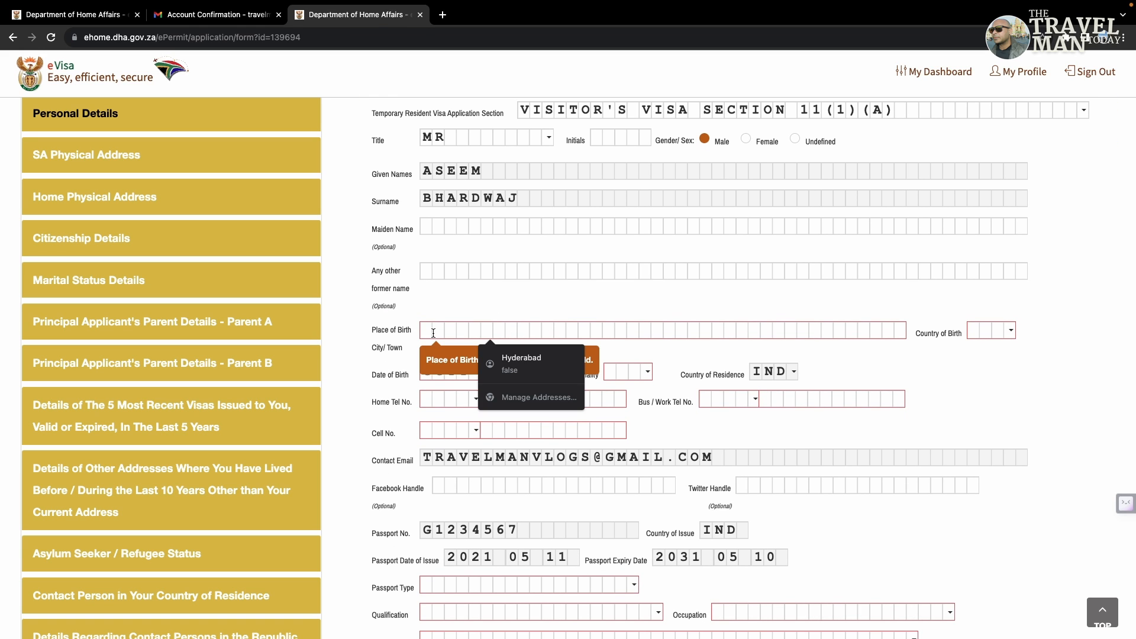
pyautogui.write('DE')
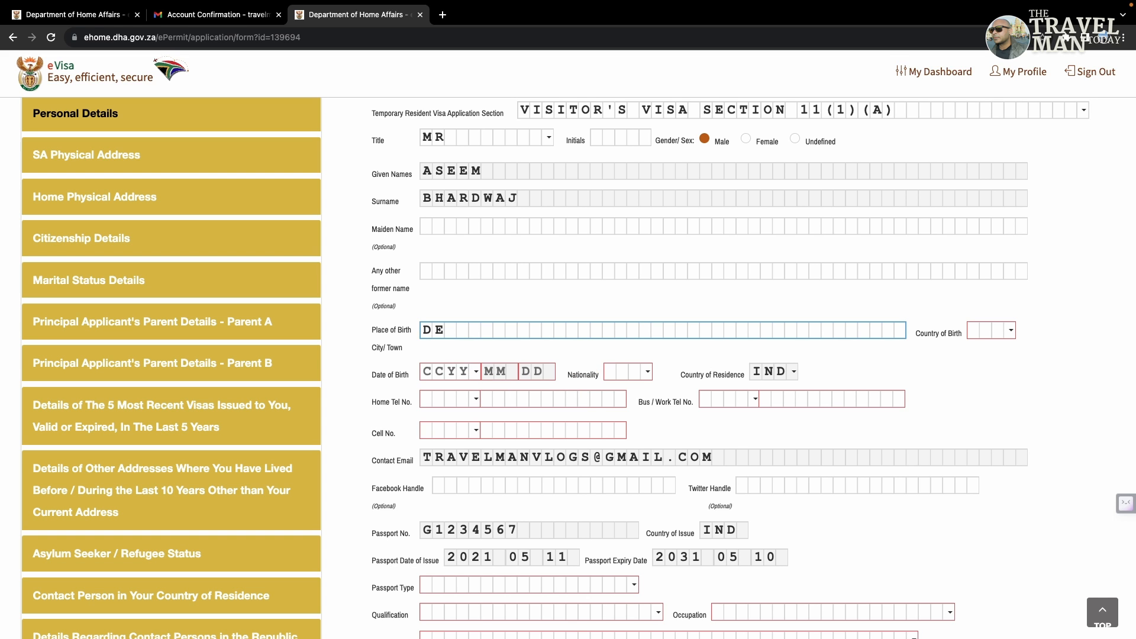
pyautogui.write('LHI')
pyautogui.click(504, 292)
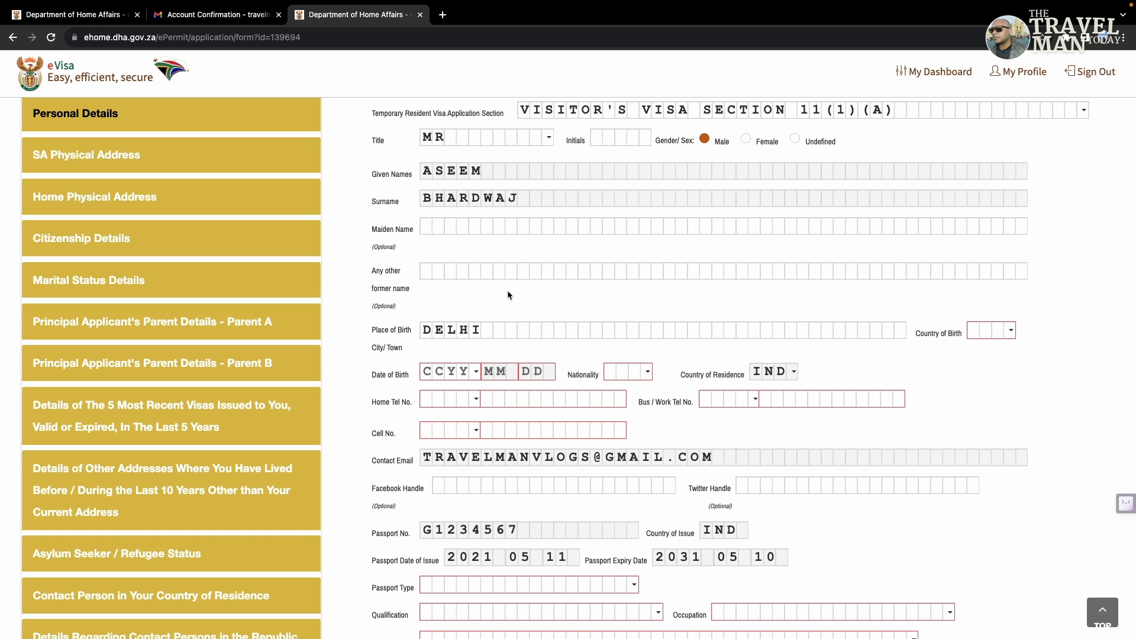
# Step: Choose INDIA as the country of birth
pyautogui.scroll(4, 1045, 188)
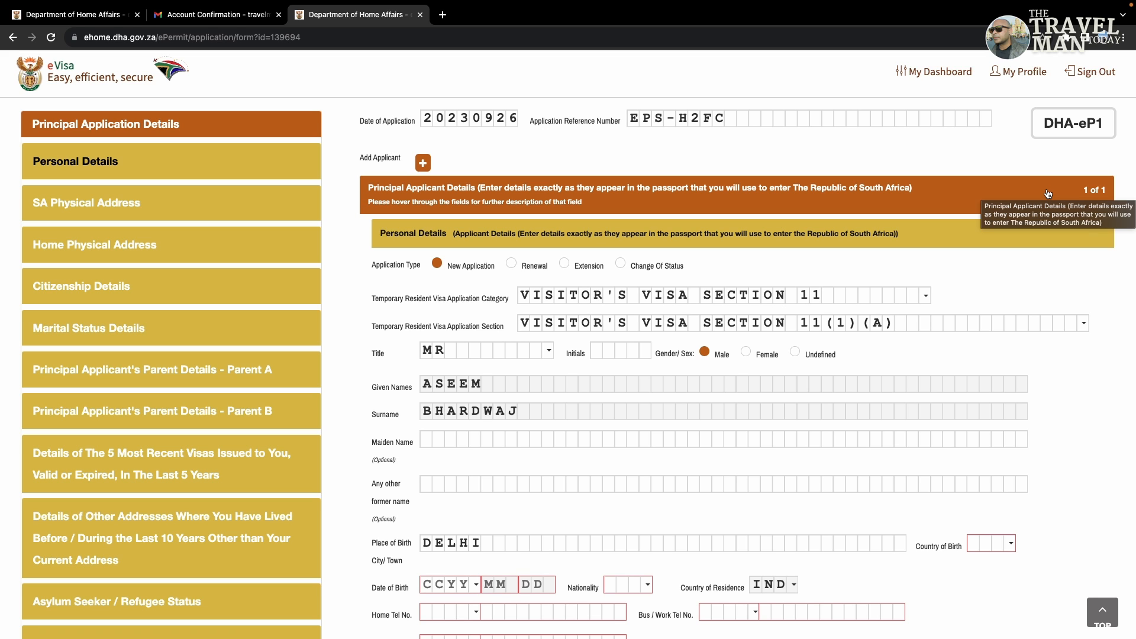
pyautogui.scroll(-3, 1047, 193)
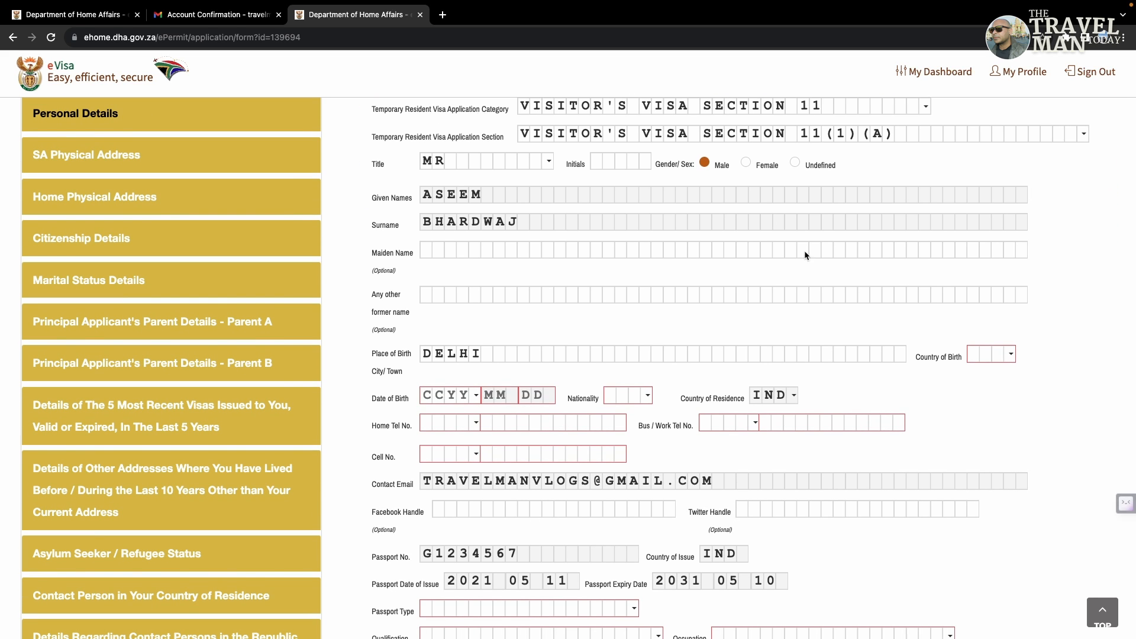
pyautogui.click(982, 351)
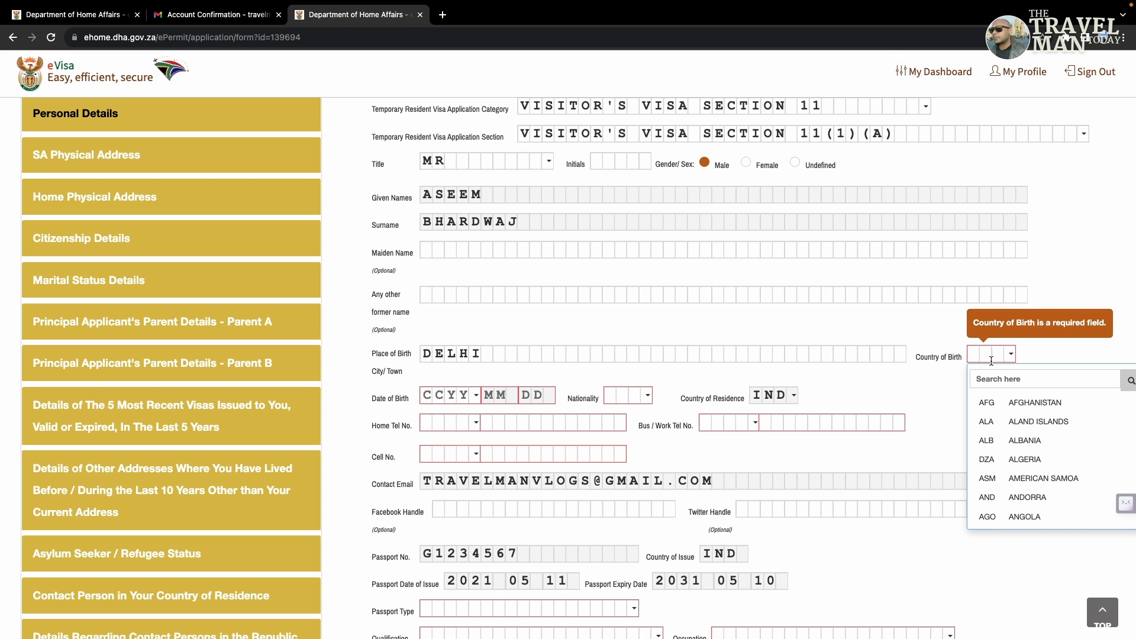
pyautogui.click(1022, 379)
pyautogui.write('INDI')
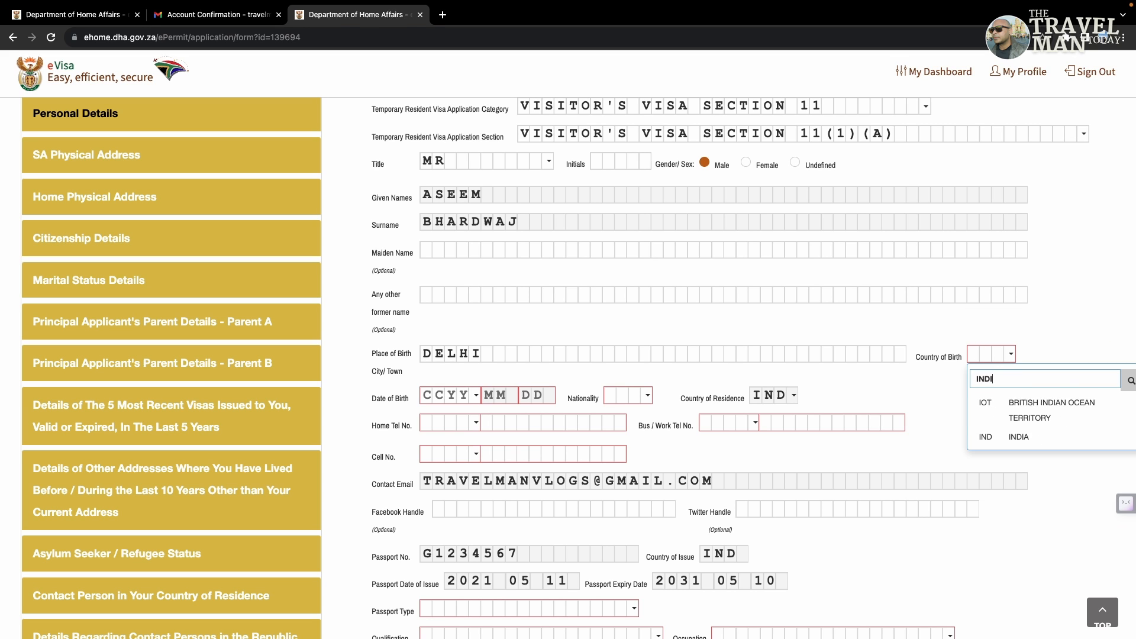
pyautogui.click(1019, 436)
# Step: Set the birth year to 1983
pyautogui.click(431, 396)
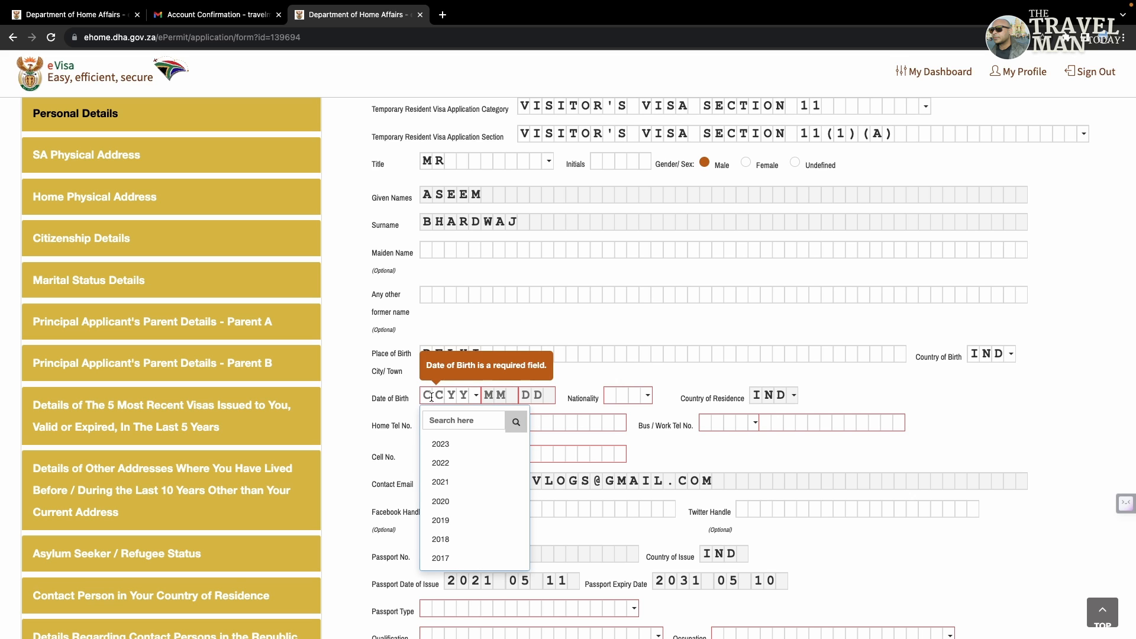
pyautogui.write('23/1983')
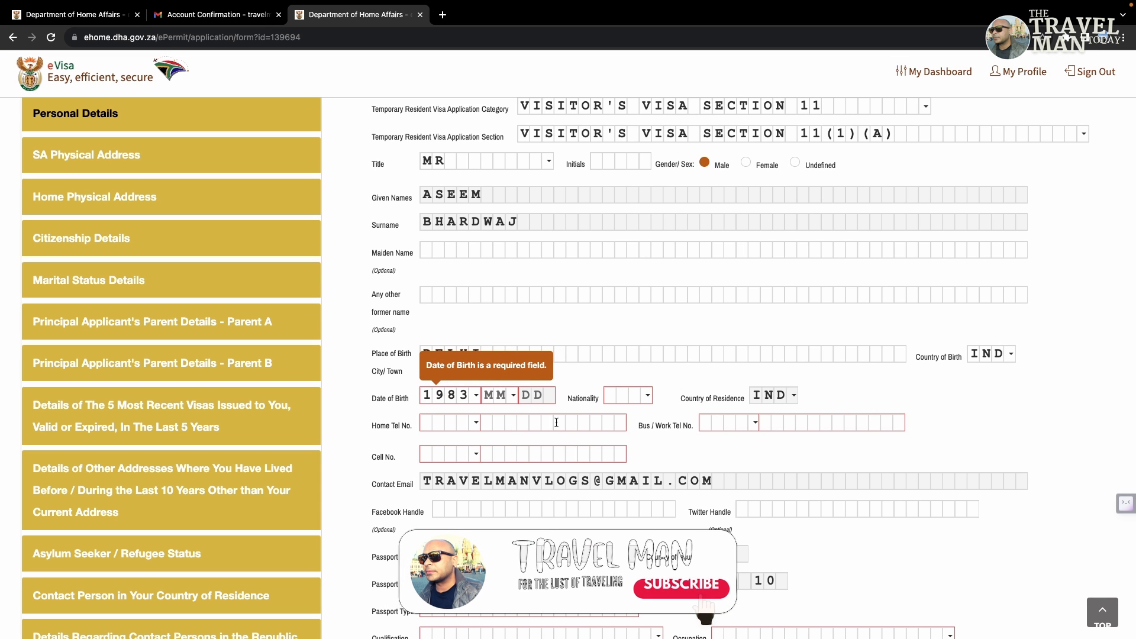
pyautogui.click(503, 399)
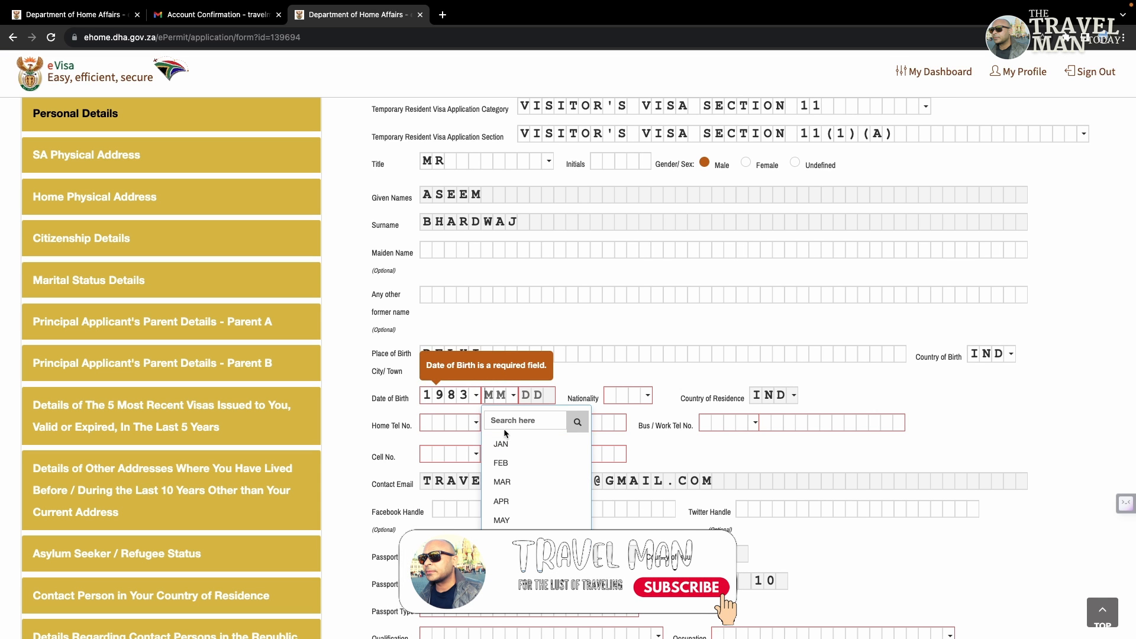
# Step: Complete the date of birth with month OCT and day 23
pyautogui.write('OCT')
pyautogui.click(501, 445)
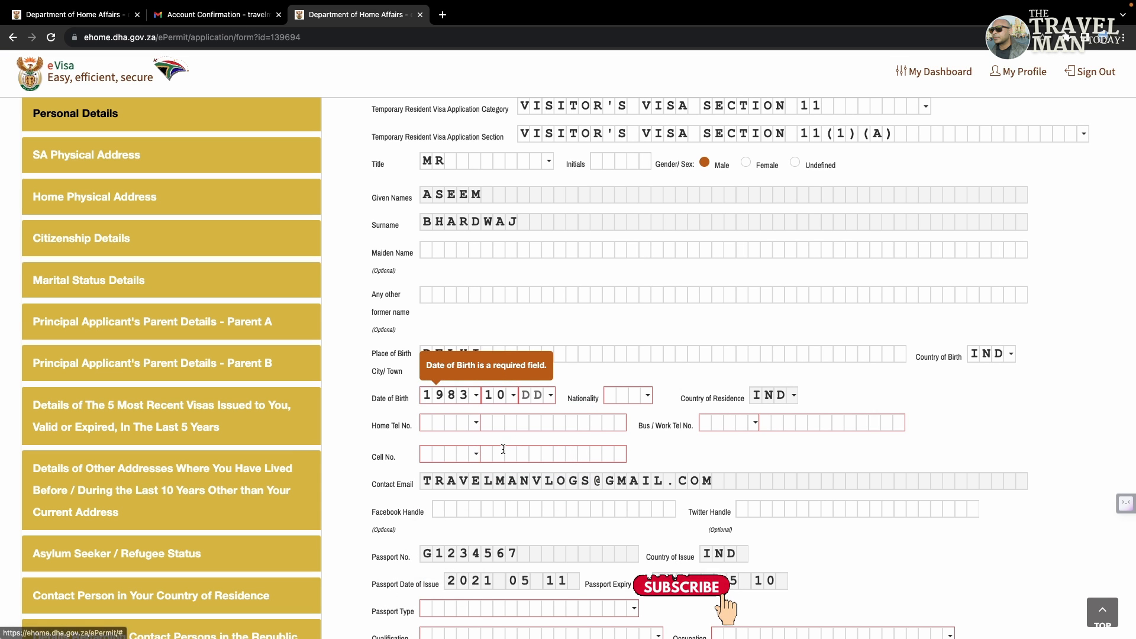
pyautogui.click(531, 397)
pyautogui.write('23')
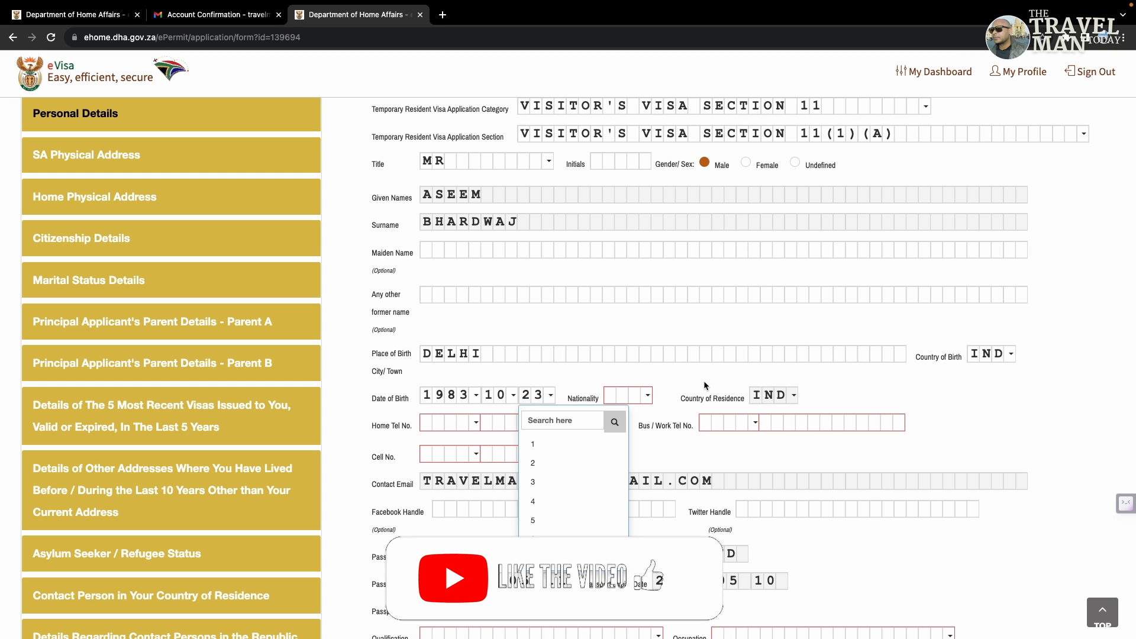
pyautogui.click(636, 399)
# Step: Set the nationality to INDIA
pyautogui.click(636, 399)
pyautogui.click(668, 418)
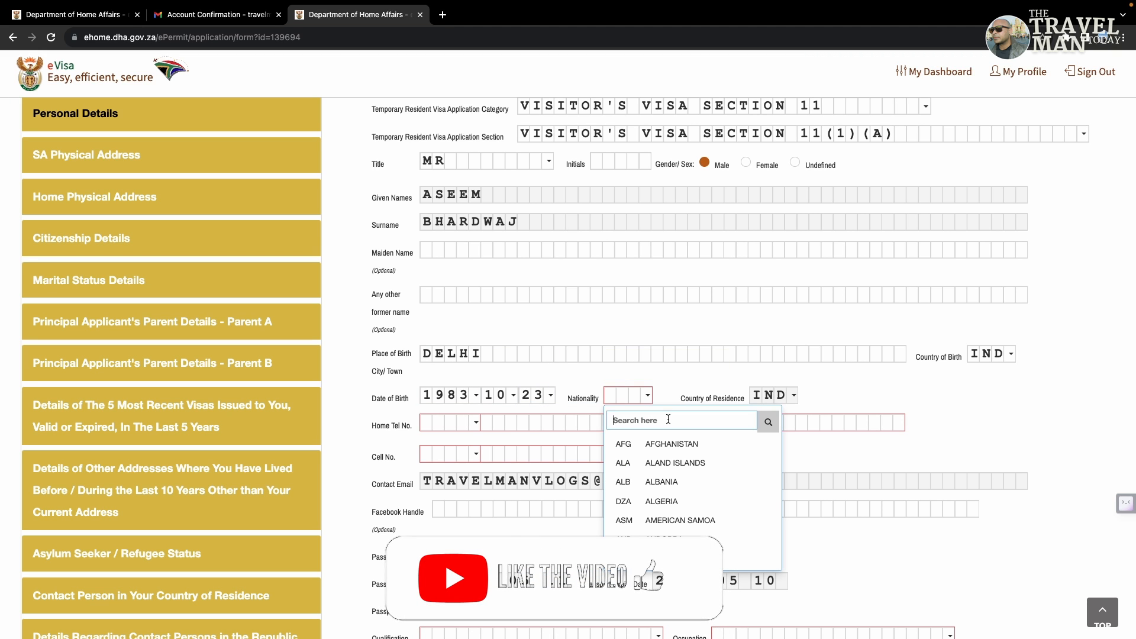
pyautogui.write('INDI')
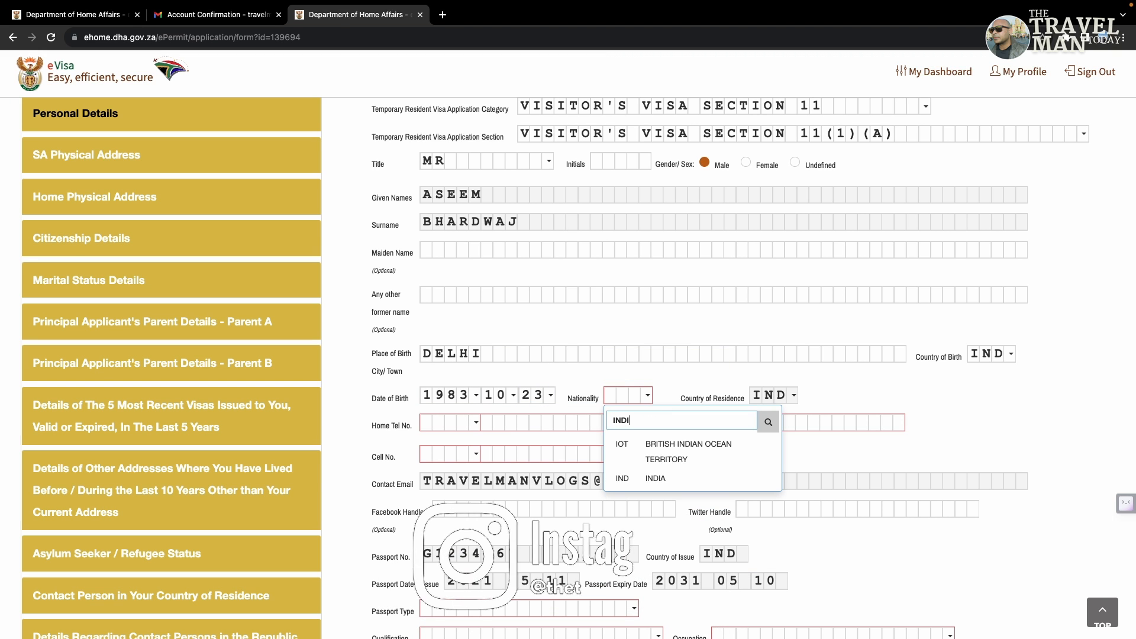
pyautogui.write('A')
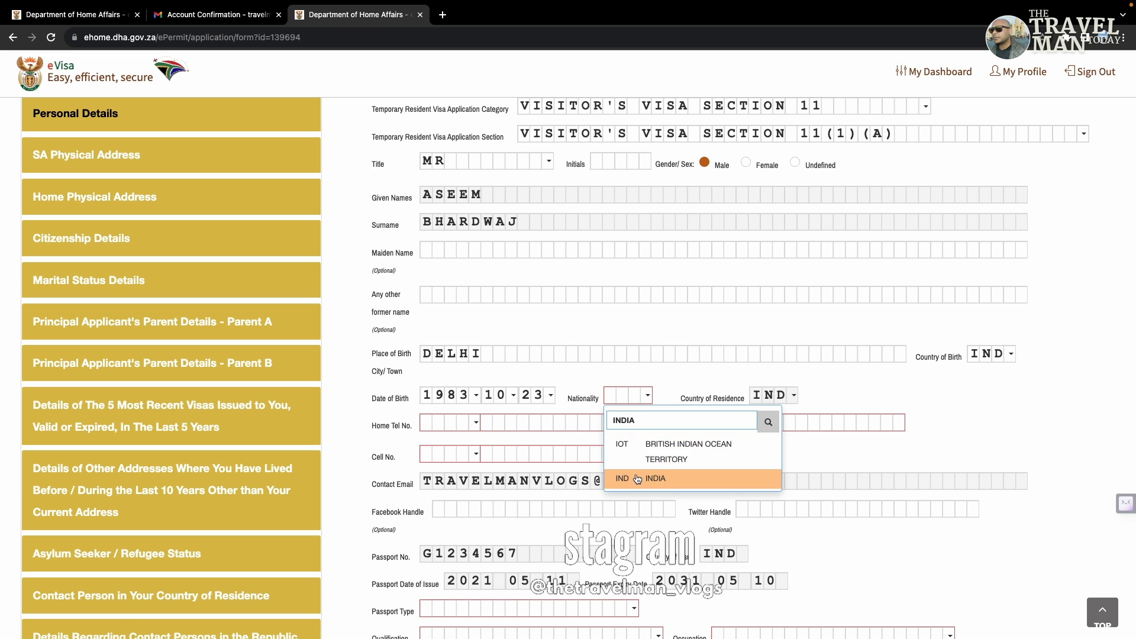
pyautogui.click(655, 478)
# Step: Select India's +91 dialing code for the home and cell phone numbers
pyautogui.click(476, 422)
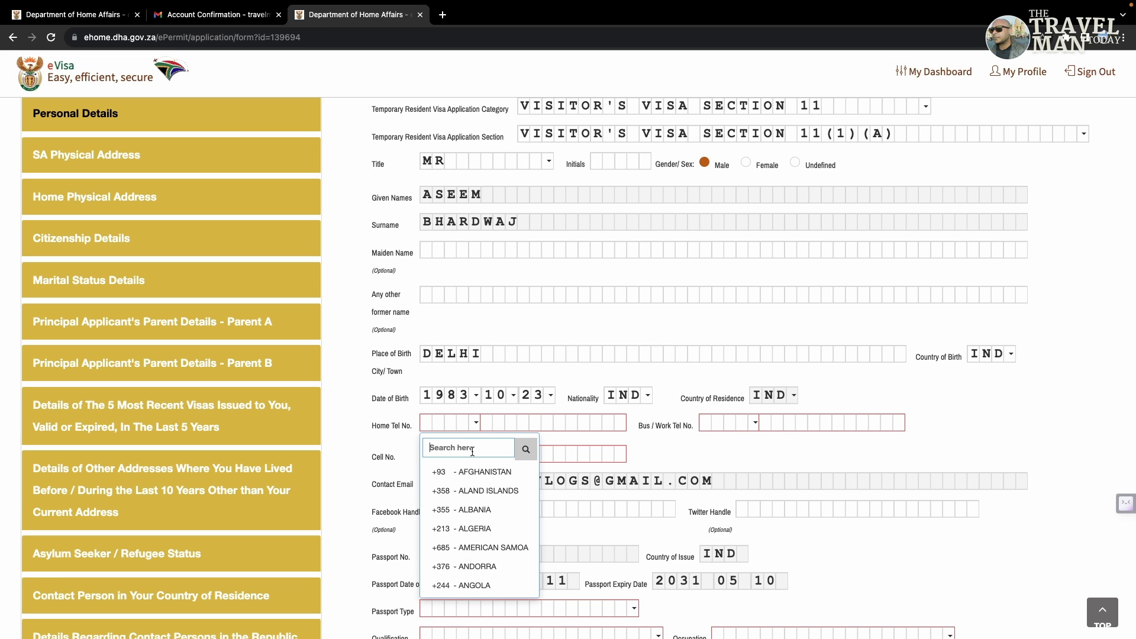
pyautogui.write('91')
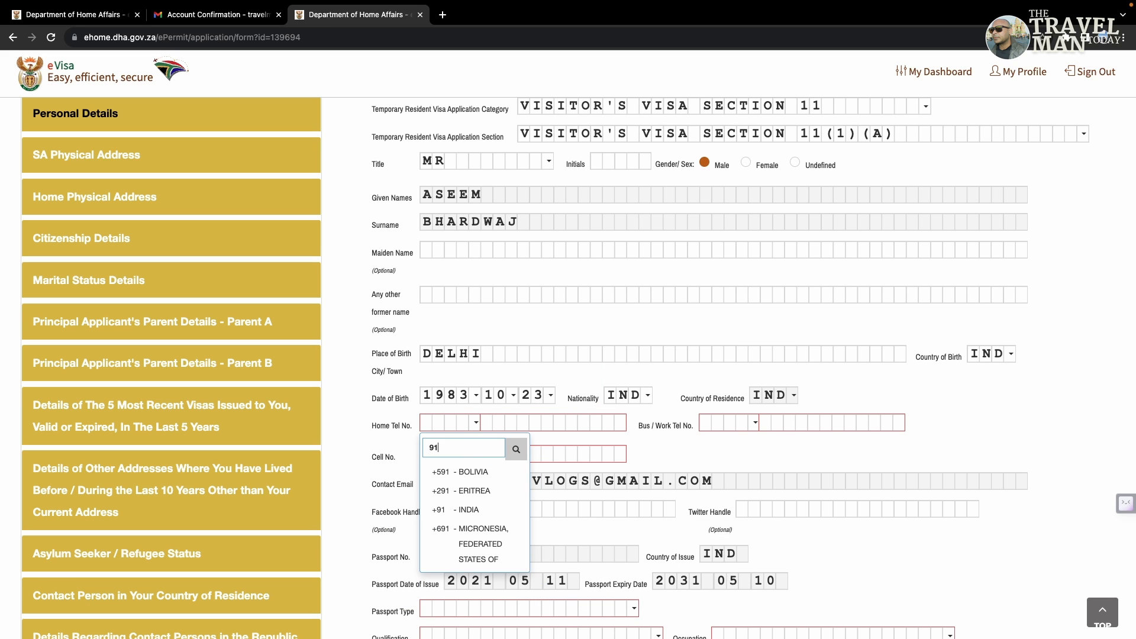
pyautogui.click(467, 509)
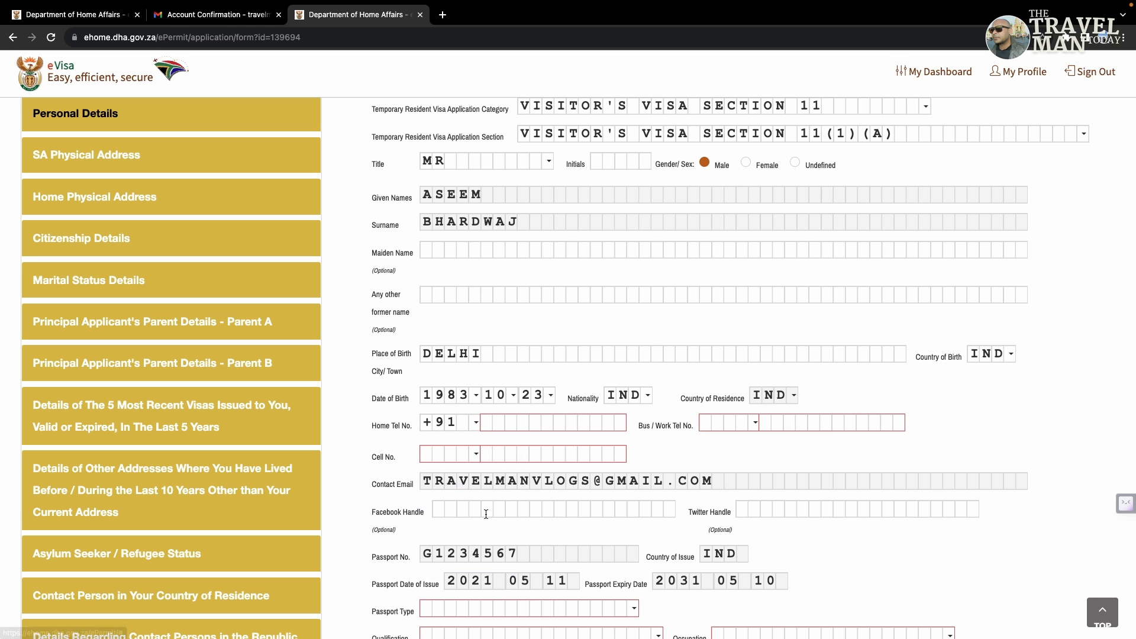
pyautogui.click(474, 424)
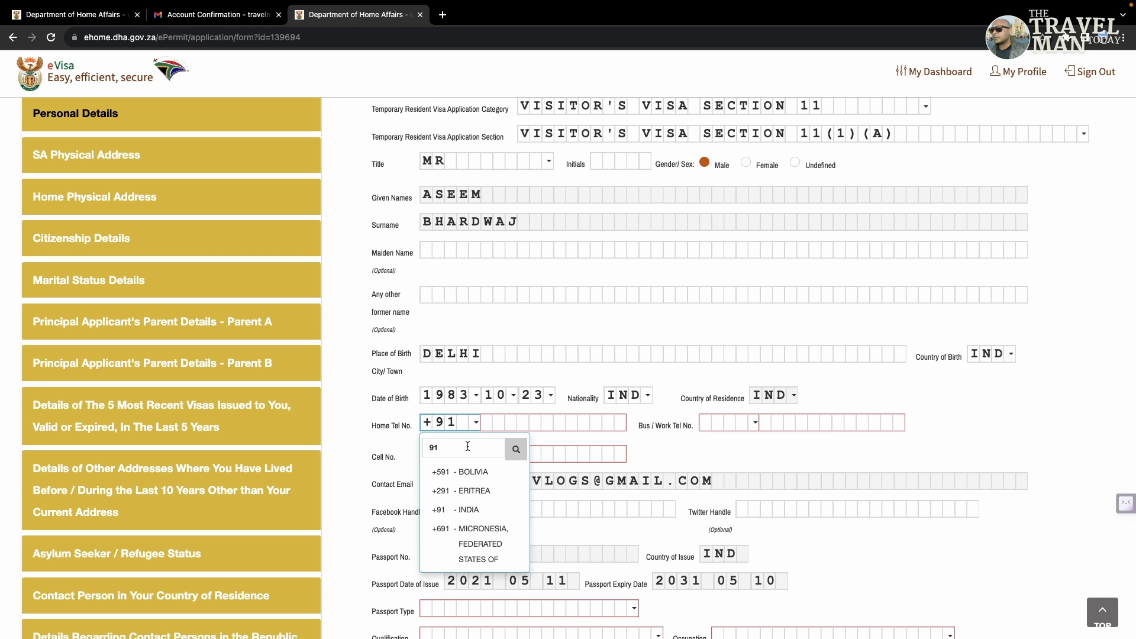
pyautogui.click(468, 446)
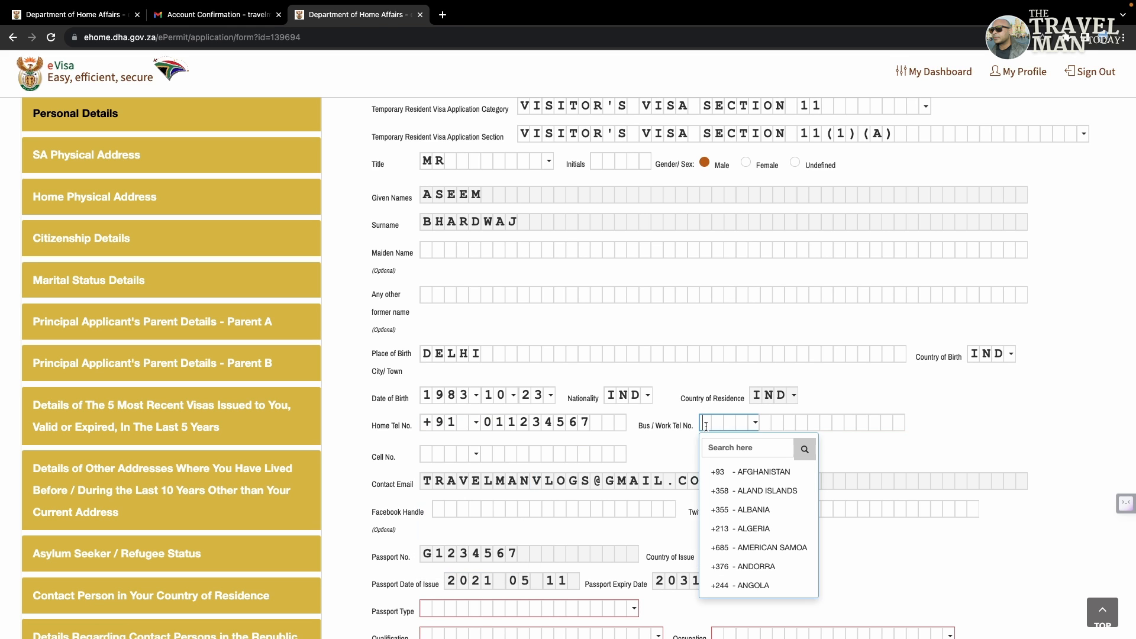
pyautogui.click(875, 448)
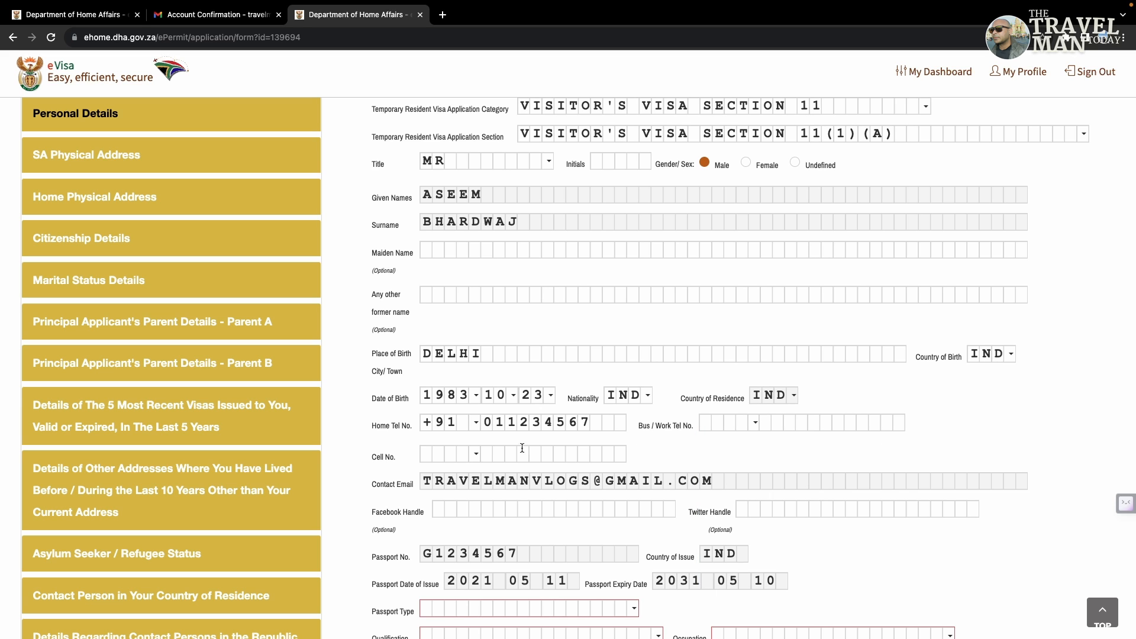
pyautogui.click(448, 454)
pyautogui.click(436, 478)
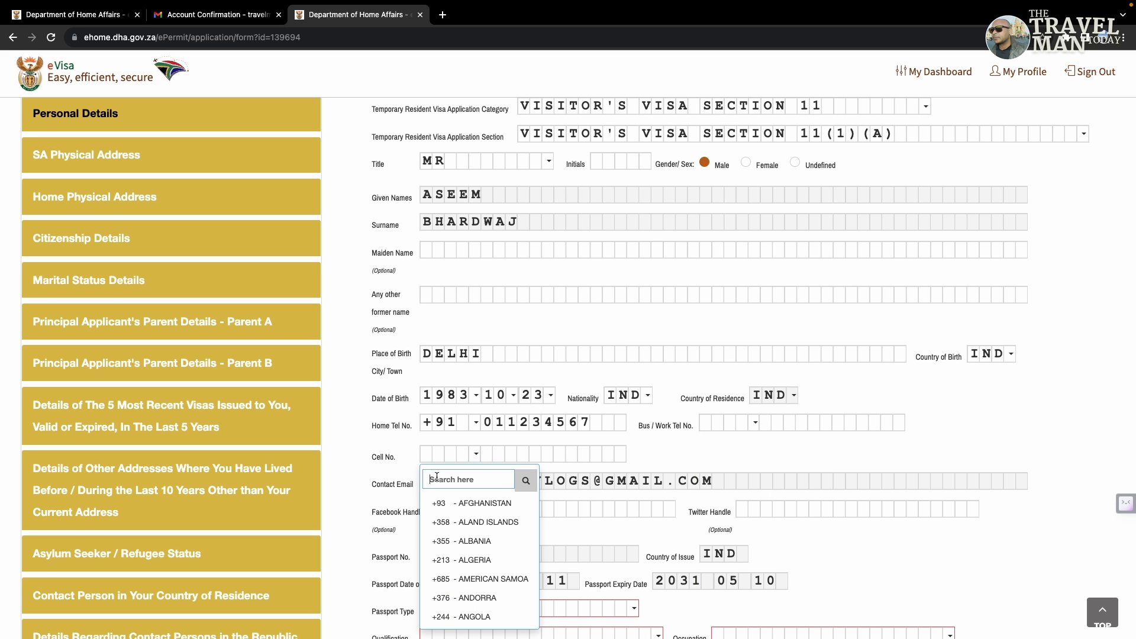
pyautogui.write('91')
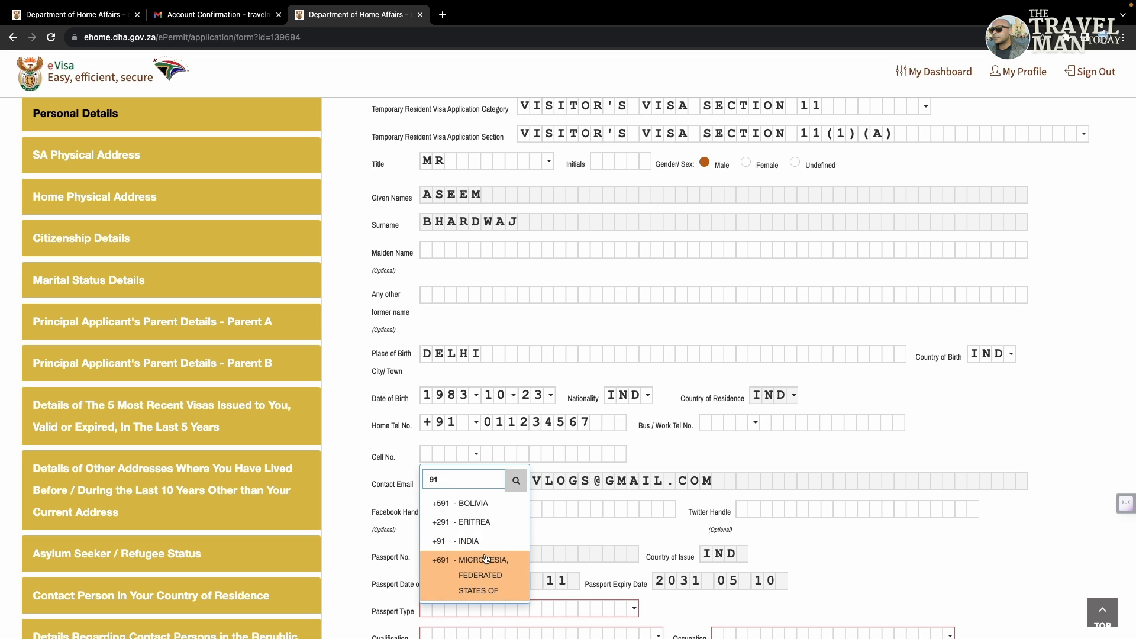
pyautogui.click(473, 541)
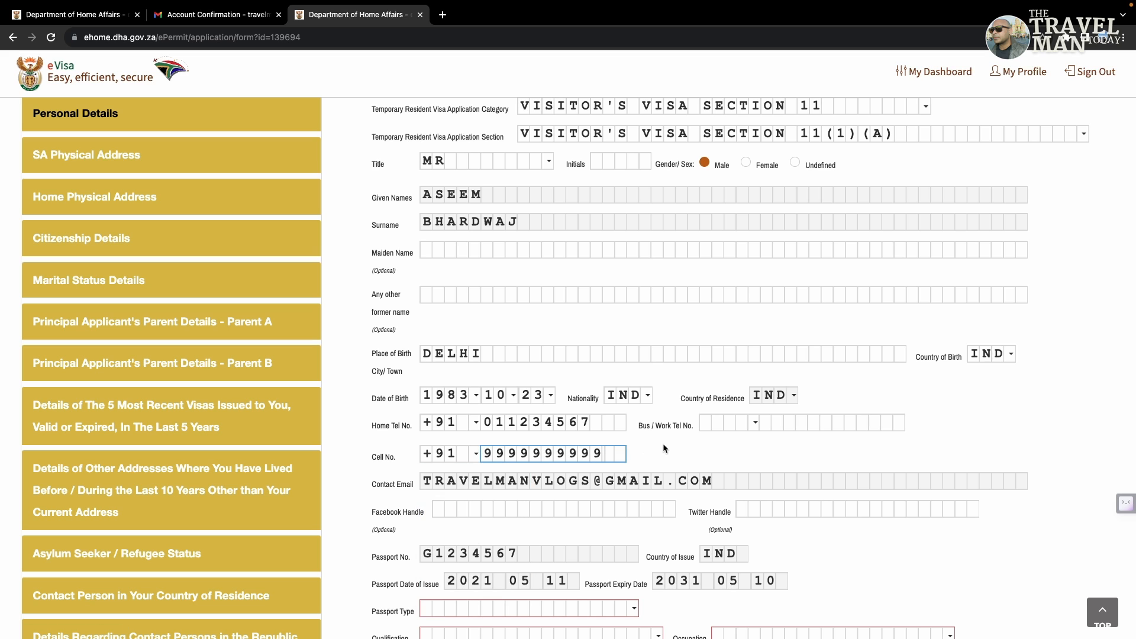
pyautogui.click(662, 443)
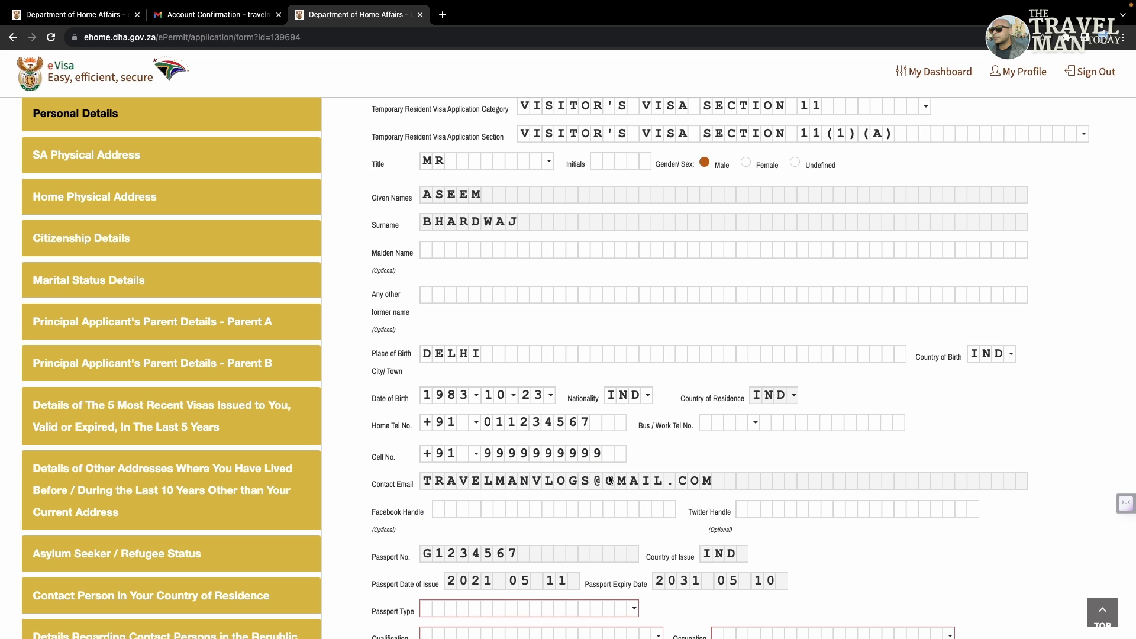
# Step: Set the passport type to PASSPORT and qualification to GRADUATE
pyautogui.scroll(-3, 771, 446)
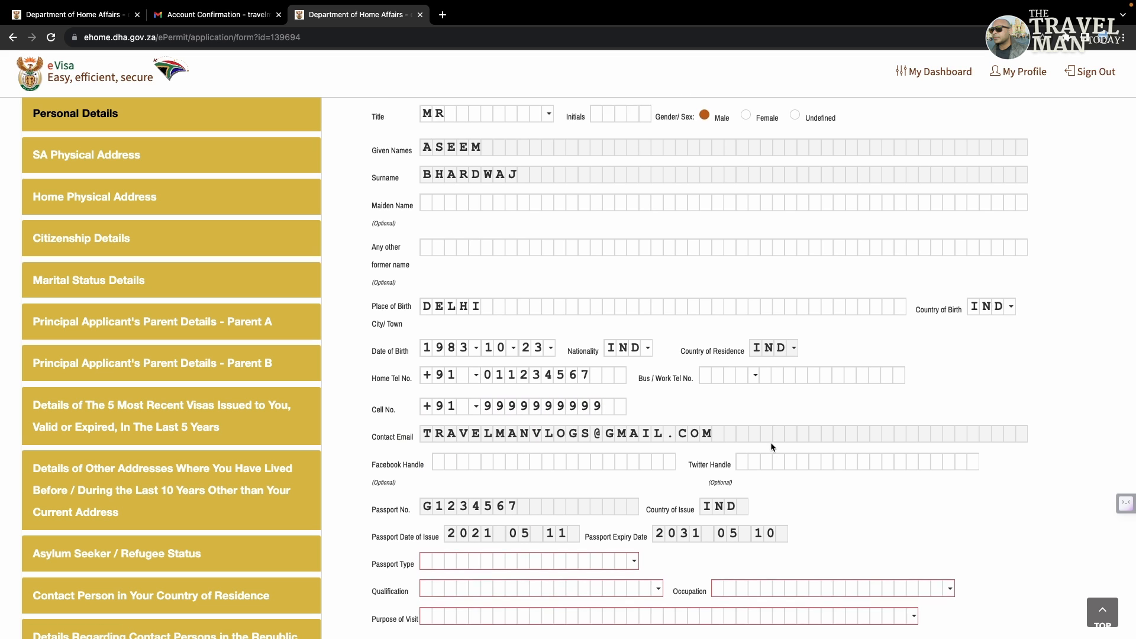
pyautogui.scroll(-1, 771, 446)
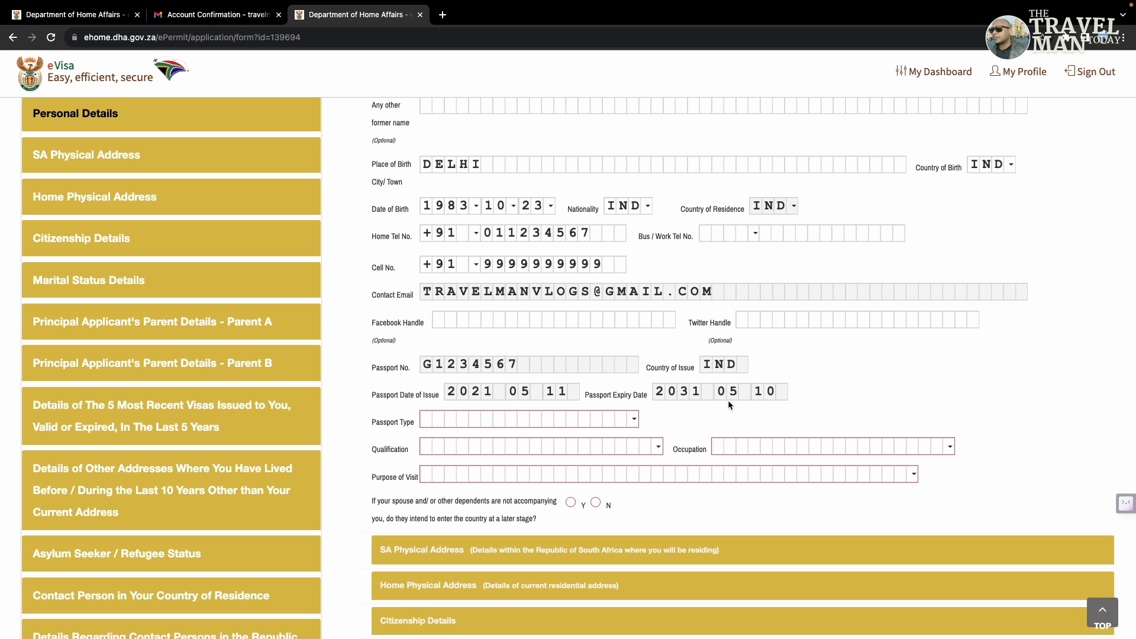
pyautogui.click(634, 419)
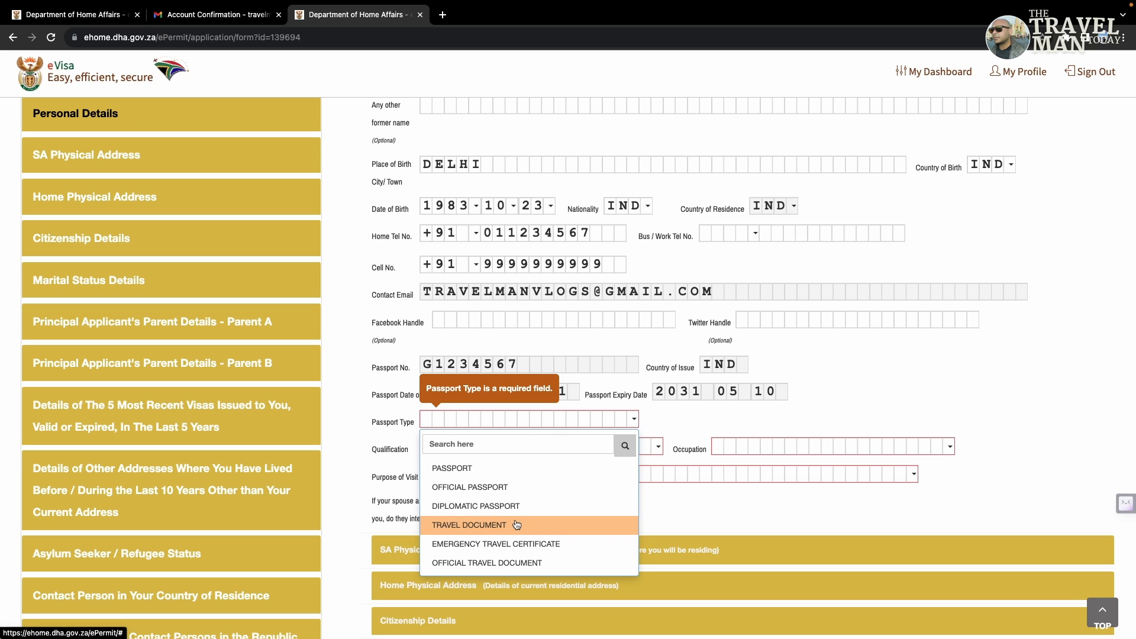
pyautogui.click(484, 469)
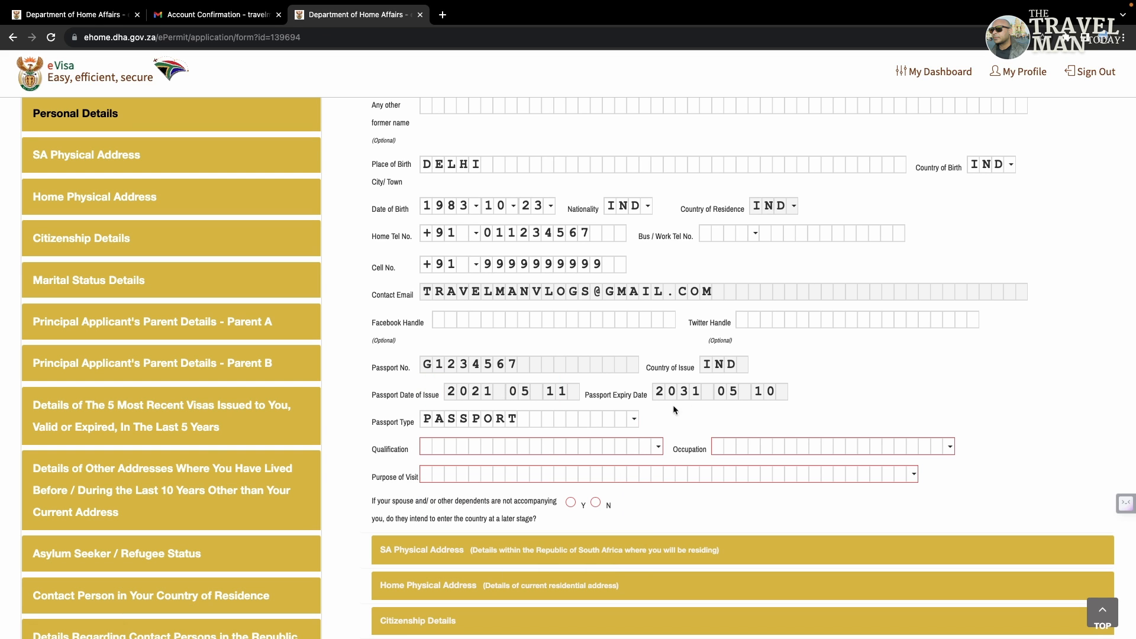
pyautogui.click(486, 448)
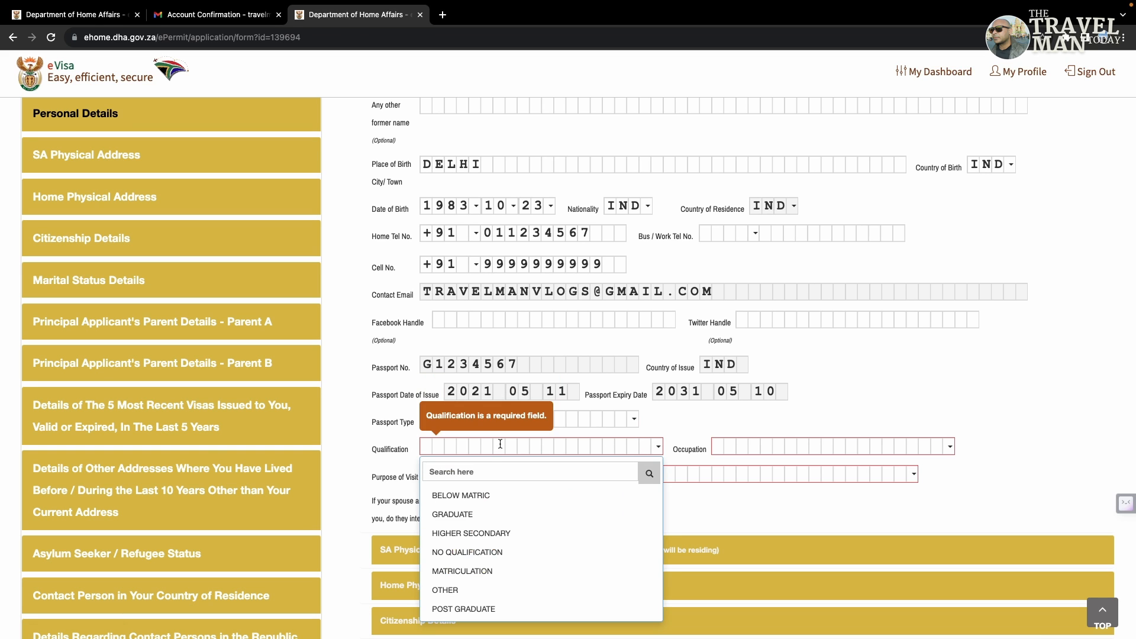
pyautogui.click(481, 514)
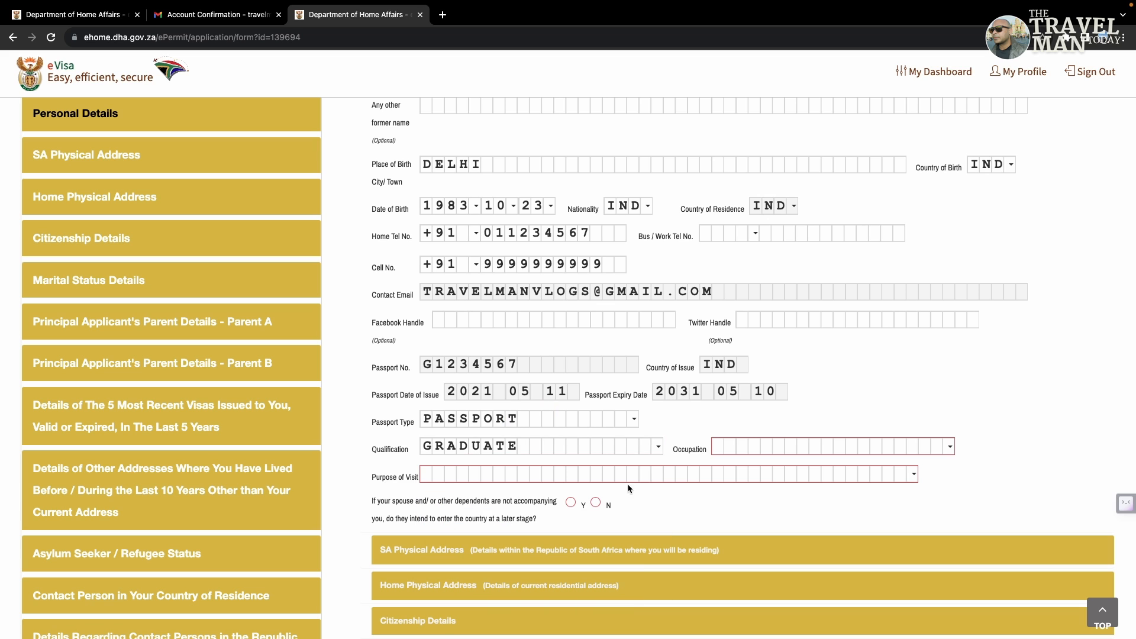
# Step: Choose GOVERNMENT occupation, TOURISM purpose of visit, and answer No to the dependents question
pyautogui.click(715, 448)
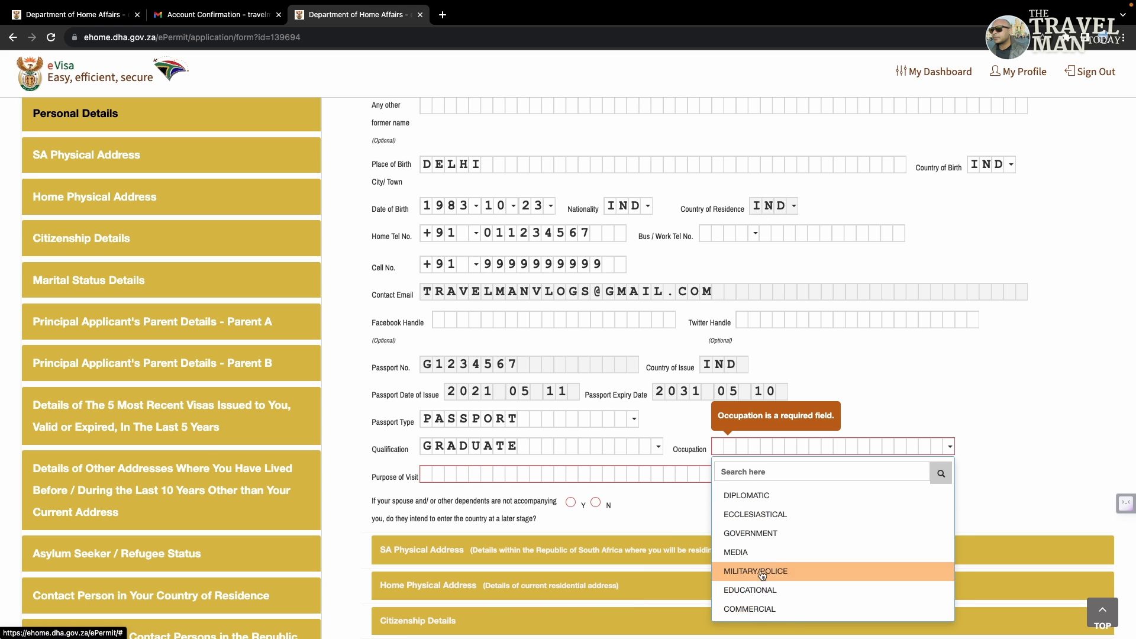
pyautogui.click(760, 534)
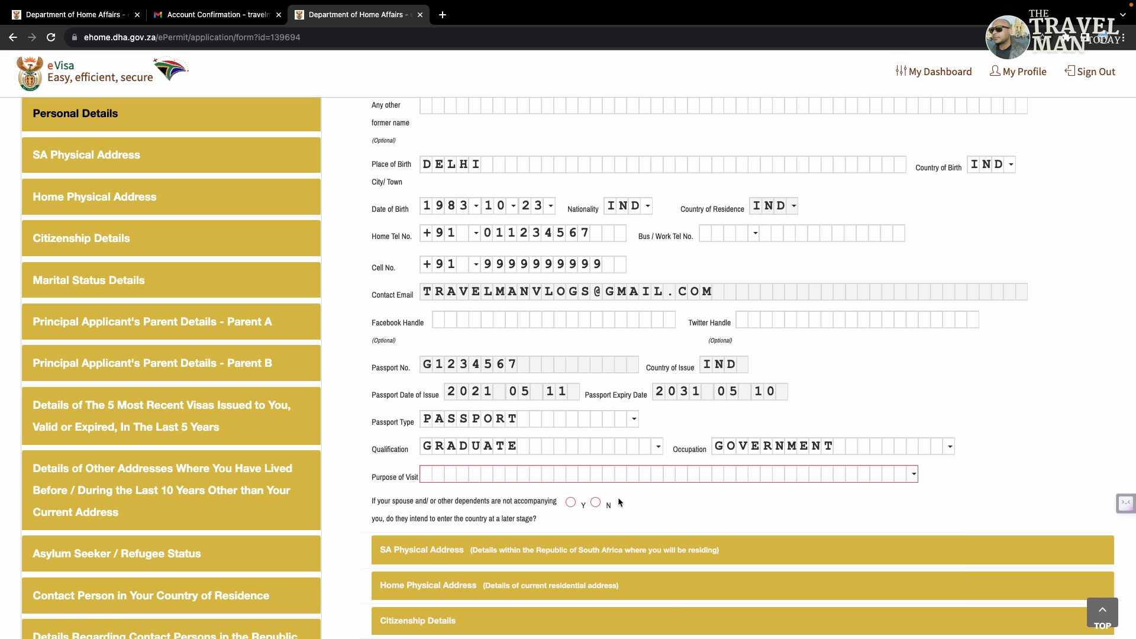
pyautogui.click(421, 475)
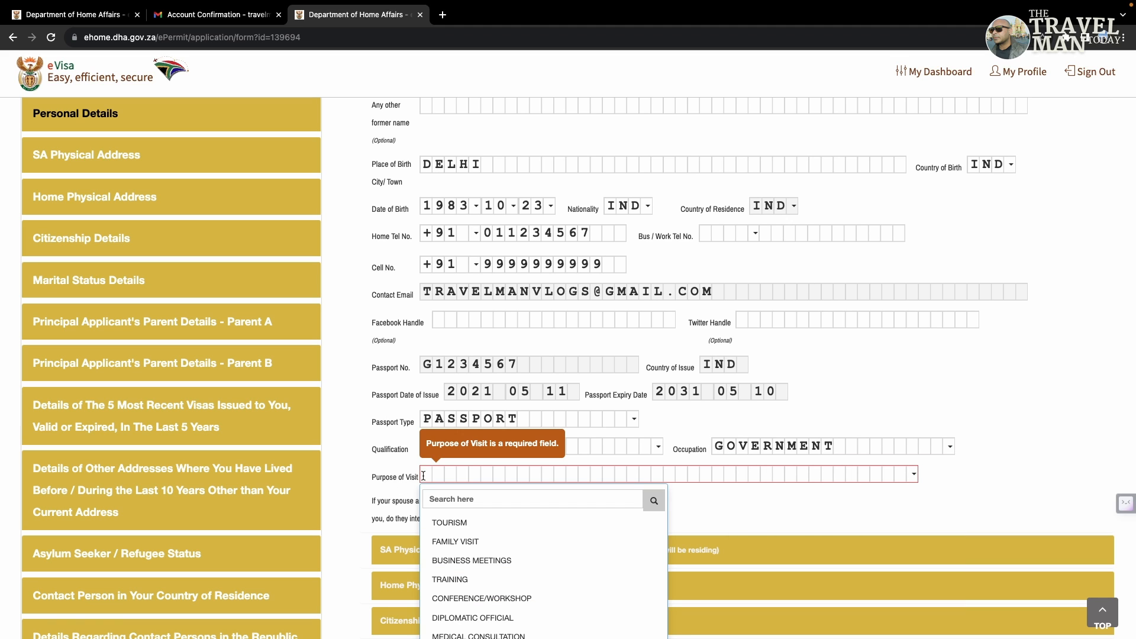
pyautogui.click(450, 524)
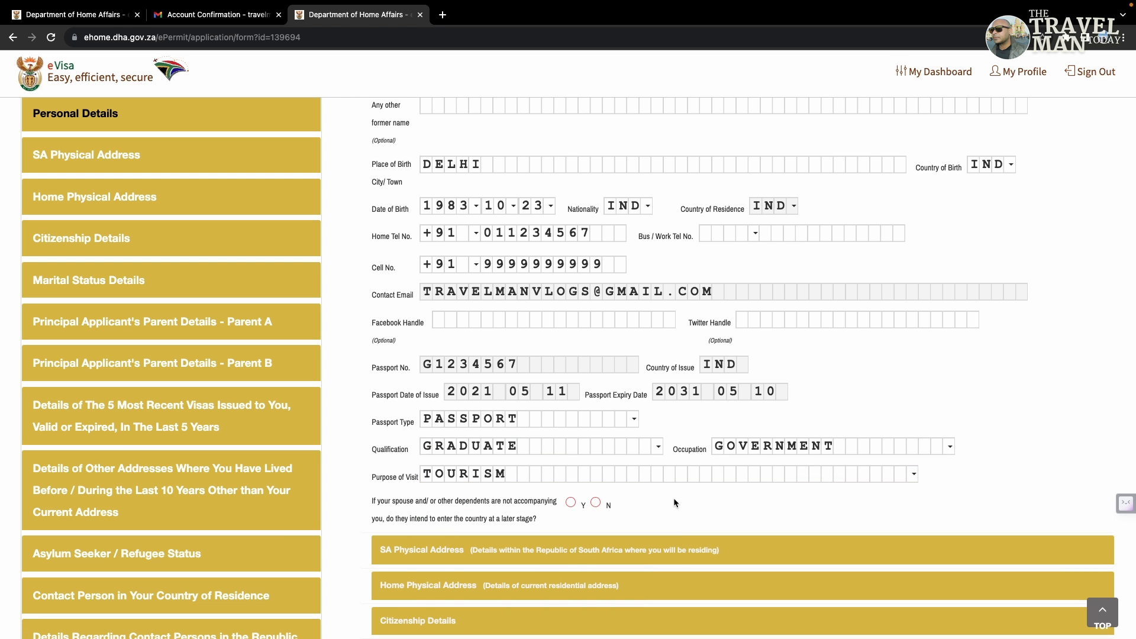
pyautogui.scroll(-3, 675, 503)
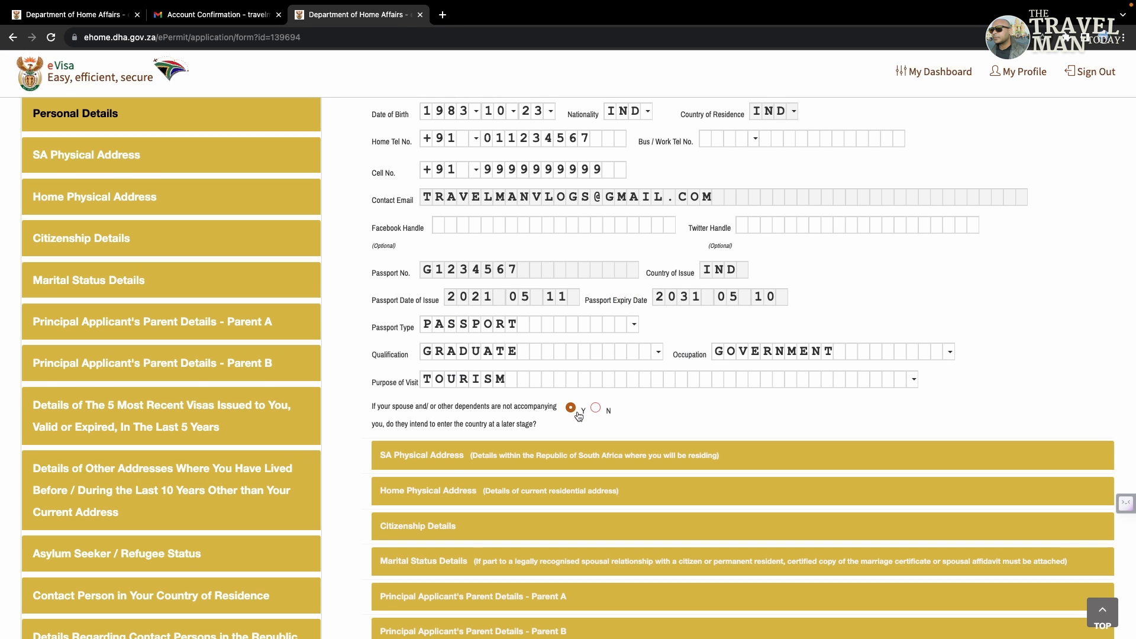
pyautogui.click(593, 408)
pyautogui.click(570, 471)
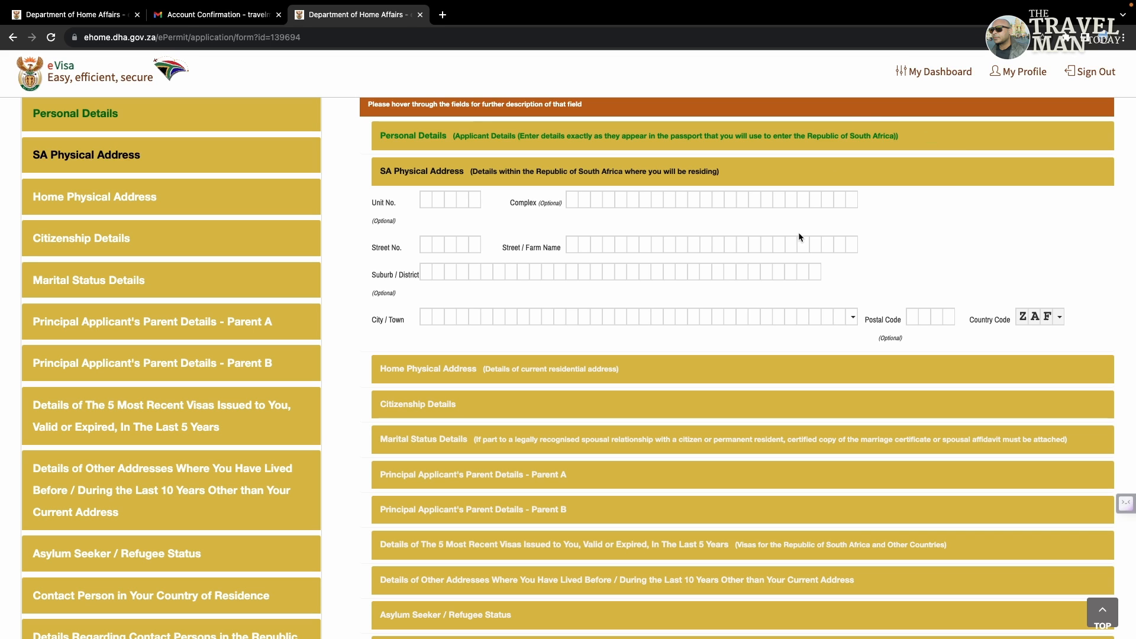
pyautogui.click(432, 200)
pyautogui.write('234')
pyautogui.click(580, 203)
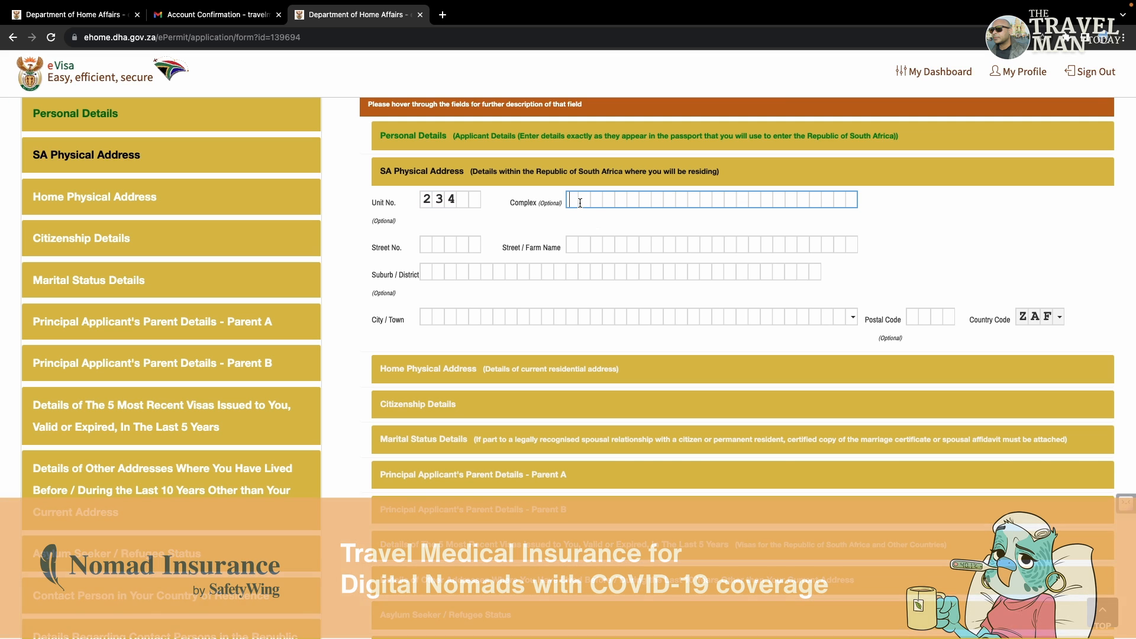
pyautogui.write('SOUHT AVE')
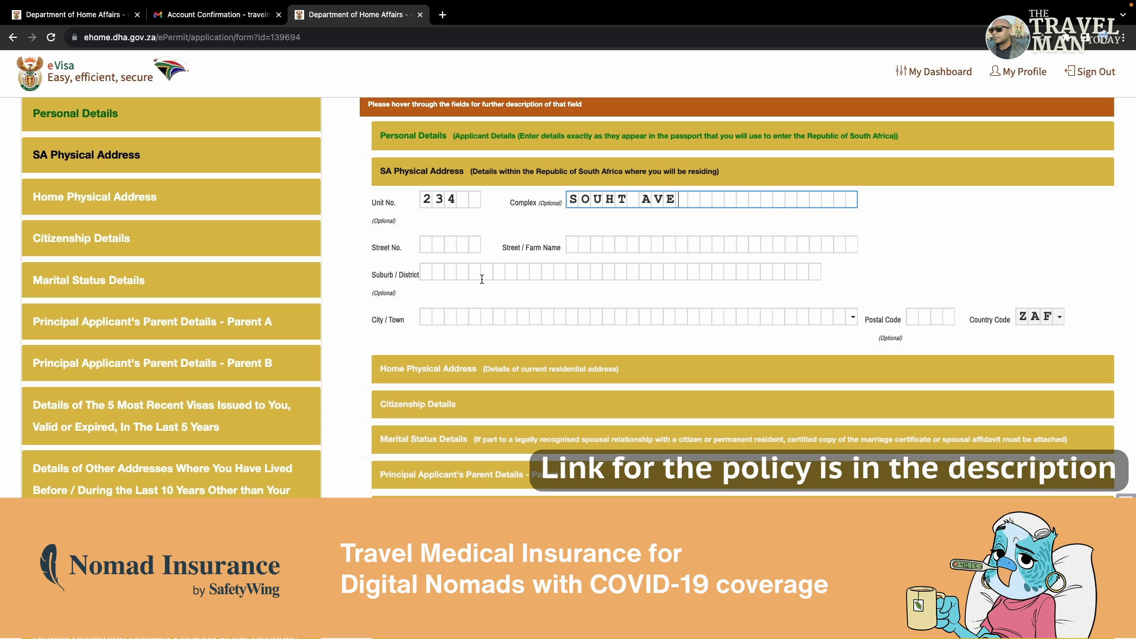
pyautogui.click(428, 246)
pyautogui.write('2A')
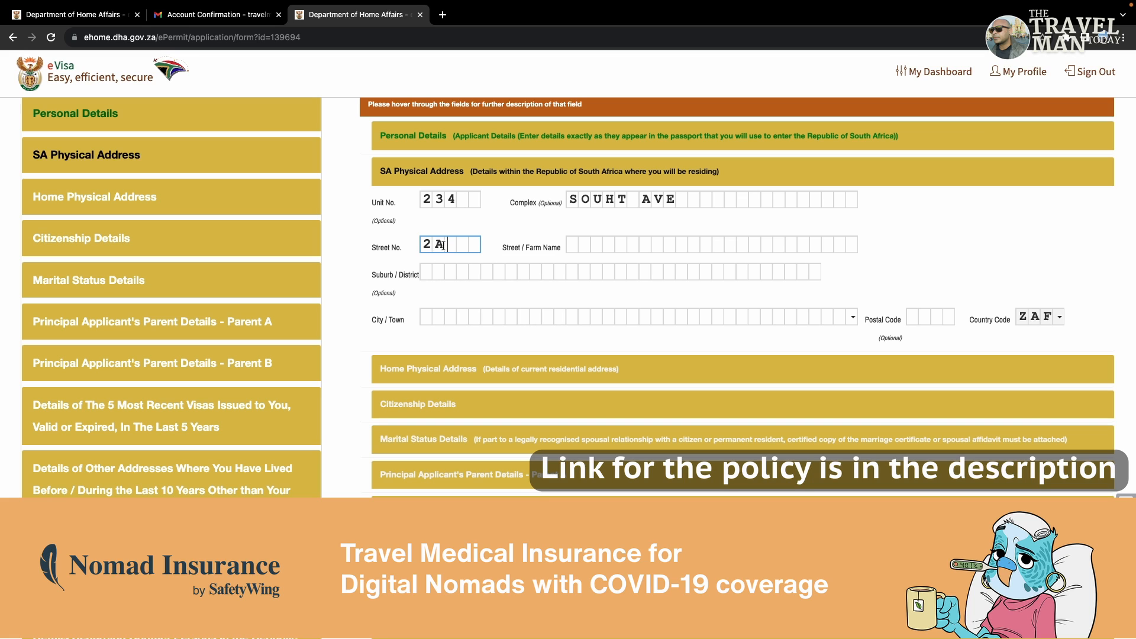
pyautogui.click(571, 242)
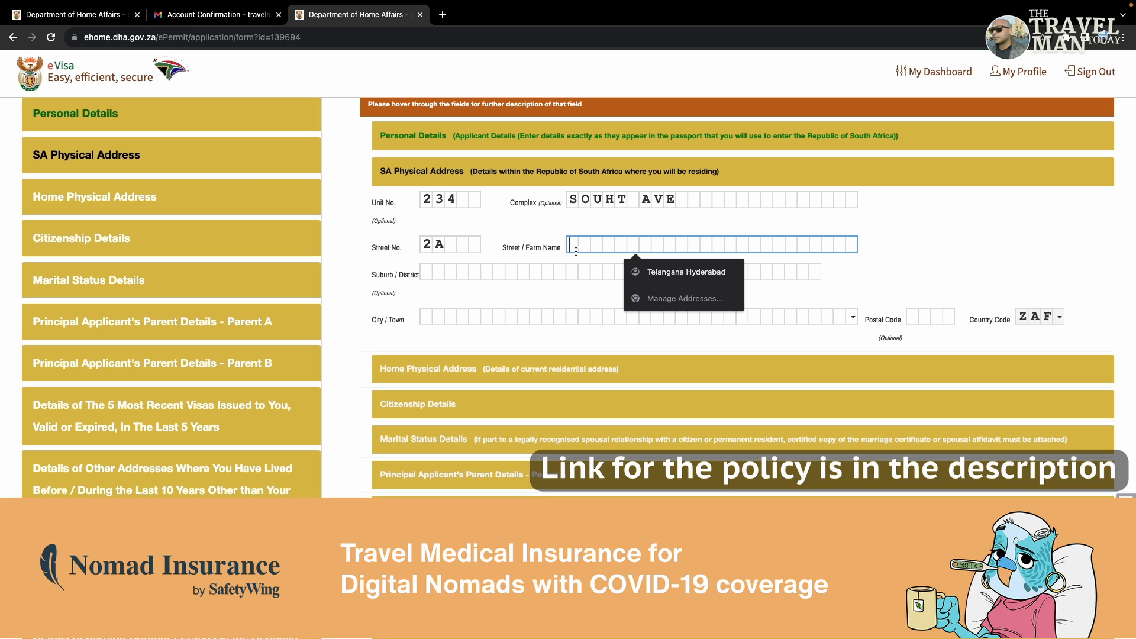
pyautogui.write('SOUHT A')
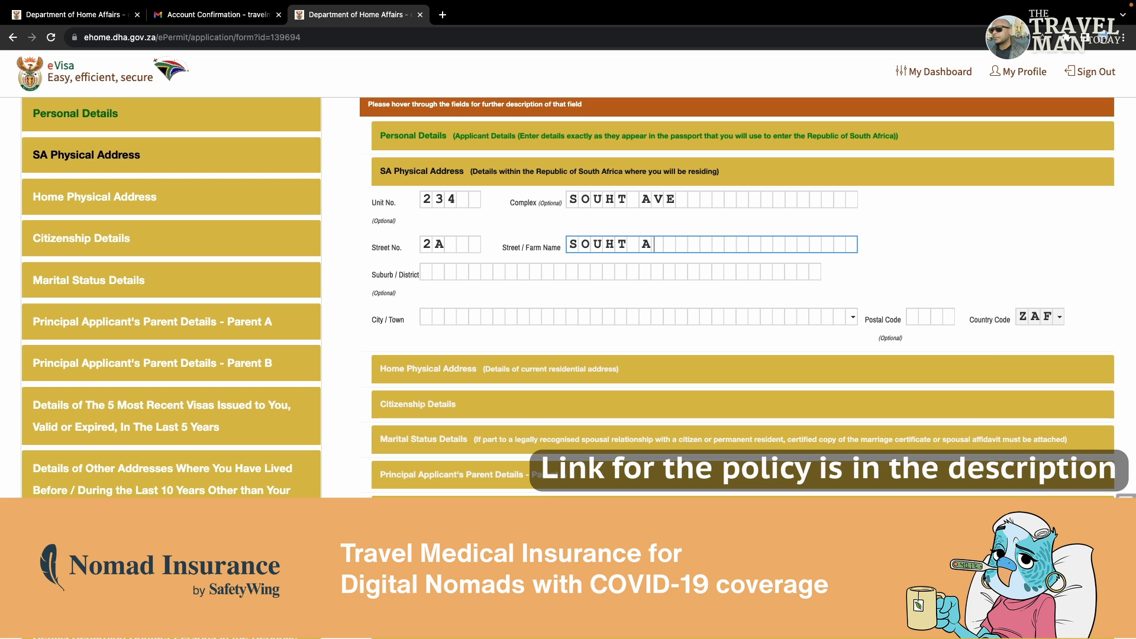
pyautogui.write('VE')
pyautogui.click(677, 201)
pyautogui.press('BackSpace')
pyautogui.press('BackSpace')
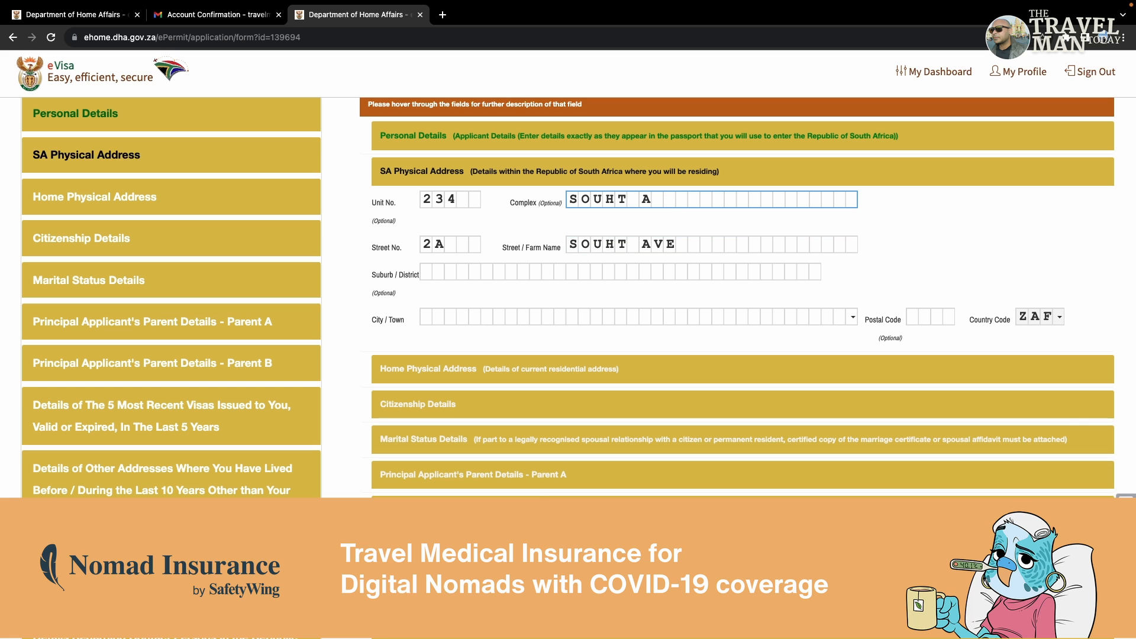
pyautogui.press('BackSpace')
pyautogui.press('BackSpace')
pyautogui.press('BackSpace')
pyautogui.press('BackSpace')
pyautogui.press('BackSpace')
pyautogui.press('BackSpace')
pyautogui.press('BackSpace')
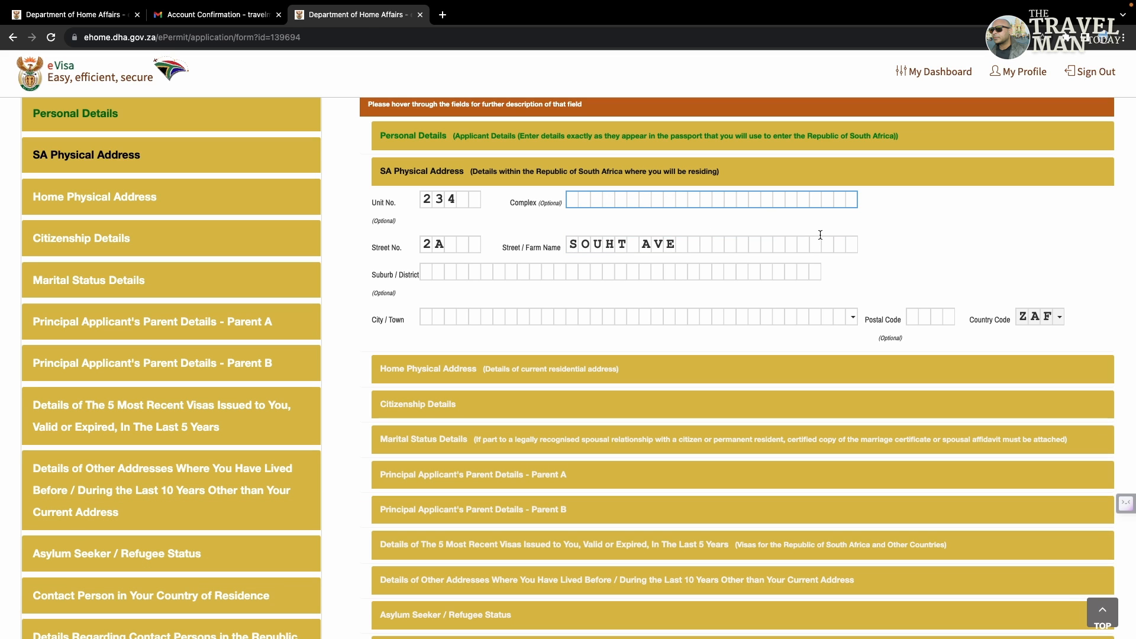
pyautogui.click(798, 228)
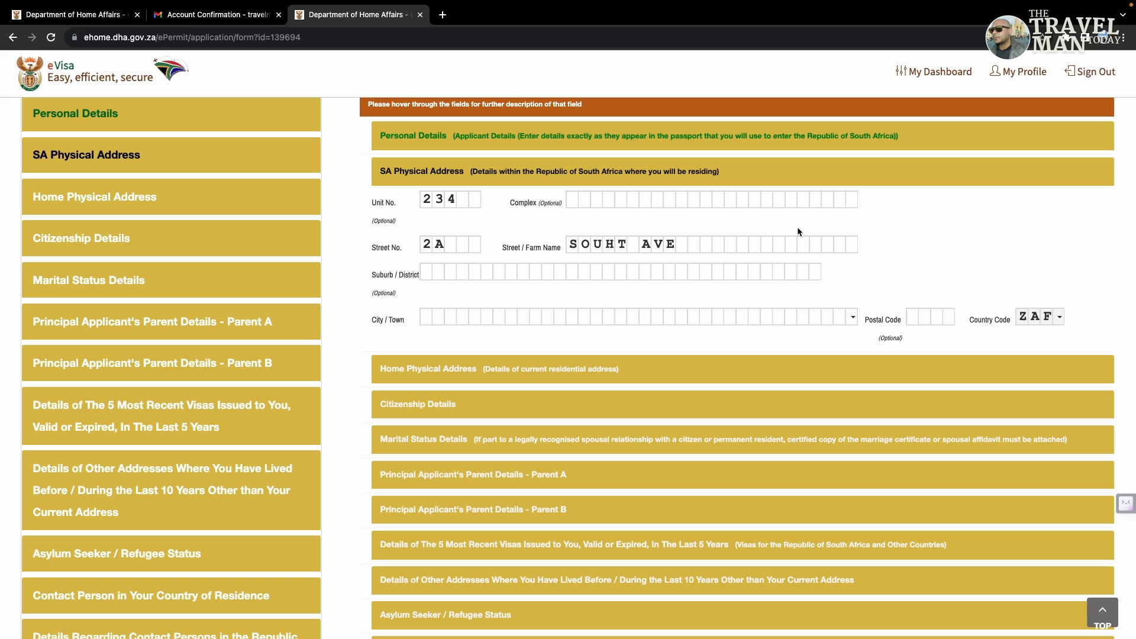
# Step: Enter suburb JOHANNESBURG, pick JOHANNESBURG as city, and postal code 234
pyautogui.click(430, 271)
pyautogui.write('J')
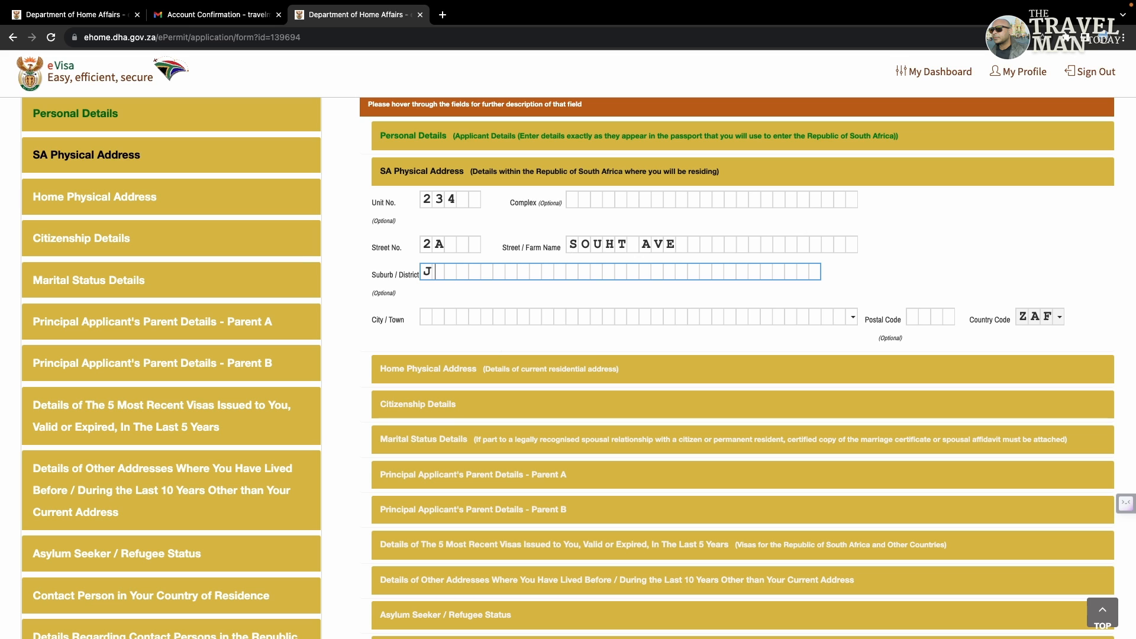
pyautogui.write('OHANNESBURG')
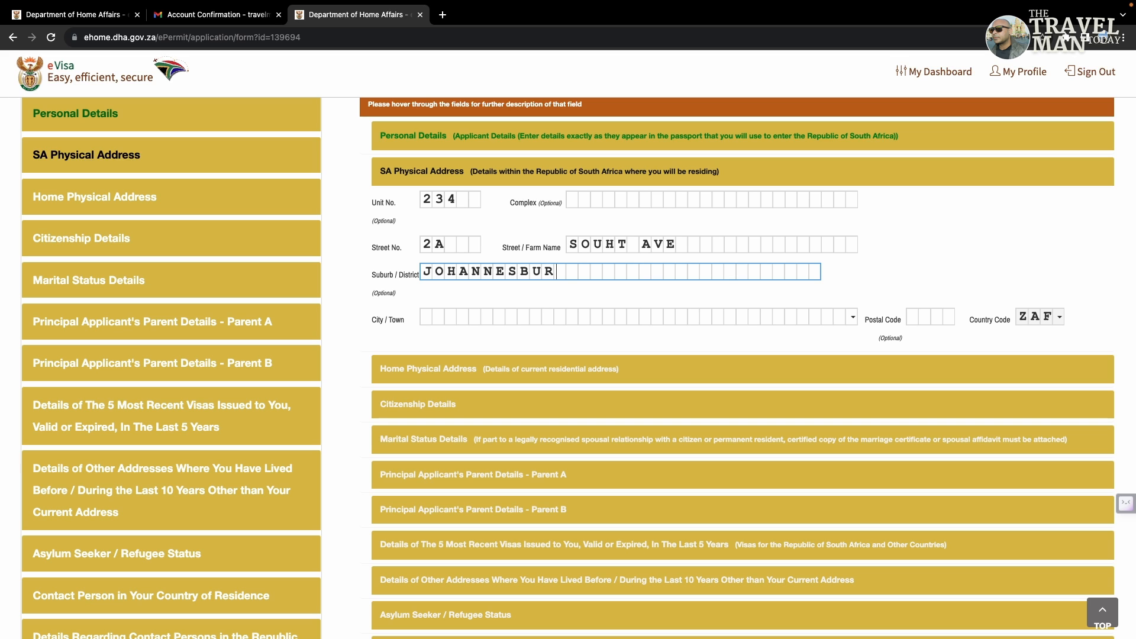
pyautogui.click(427, 316)
pyautogui.write('JO')
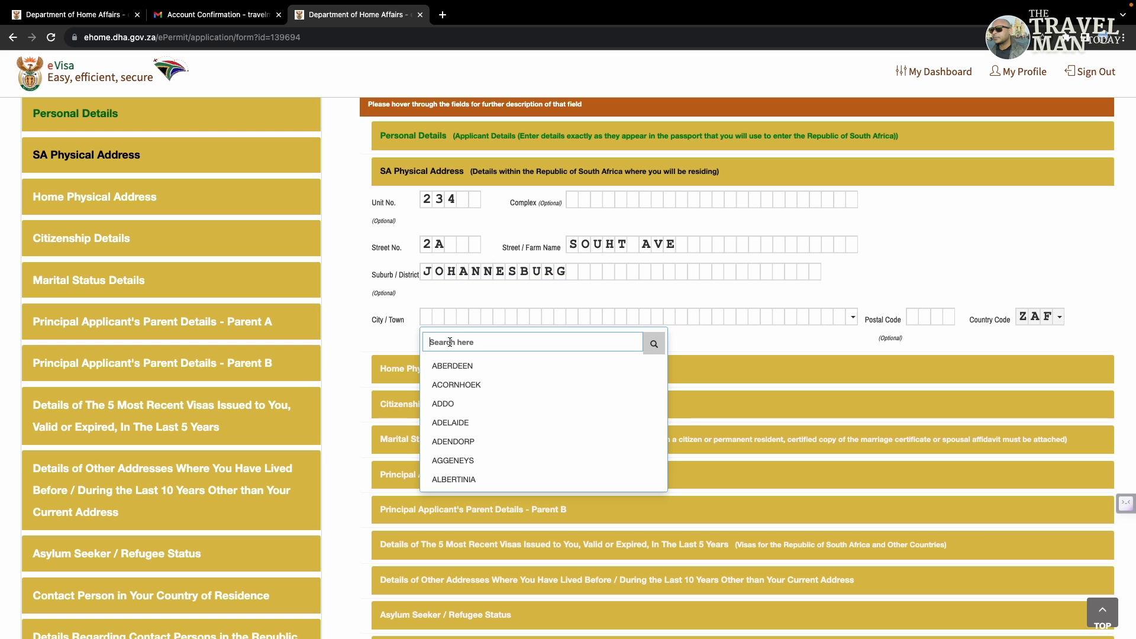
pyautogui.press('Down')
pyautogui.press('Down')
pyautogui.press('Up')
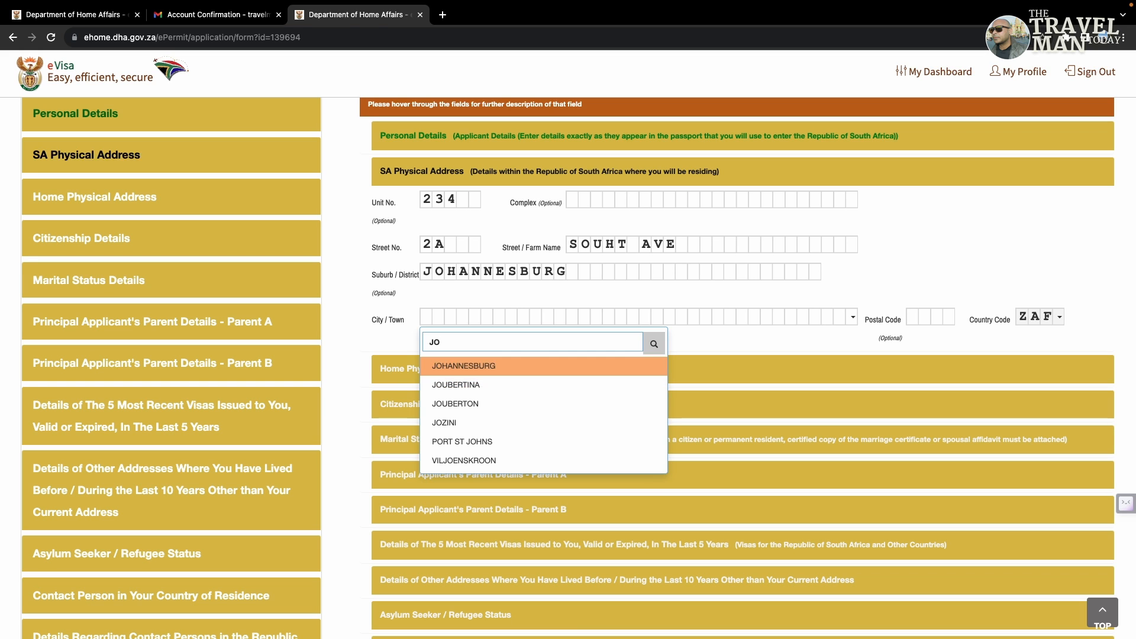
pyautogui.press('Return')
pyautogui.click(912, 315)
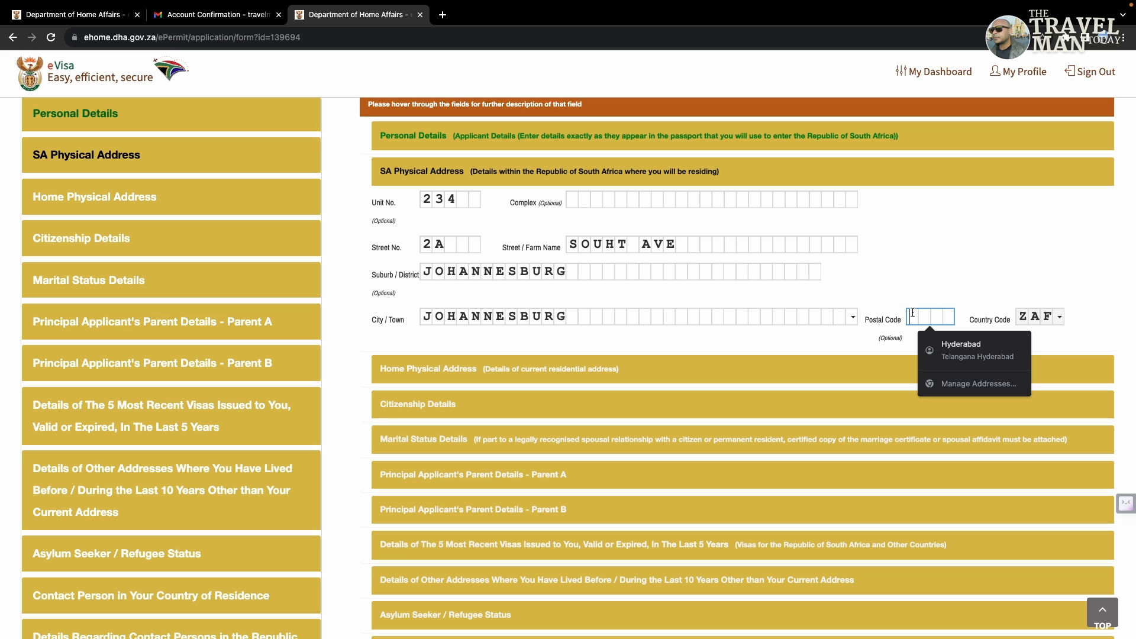
pyautogui.write('234')
pyautogui.click(963, 267)
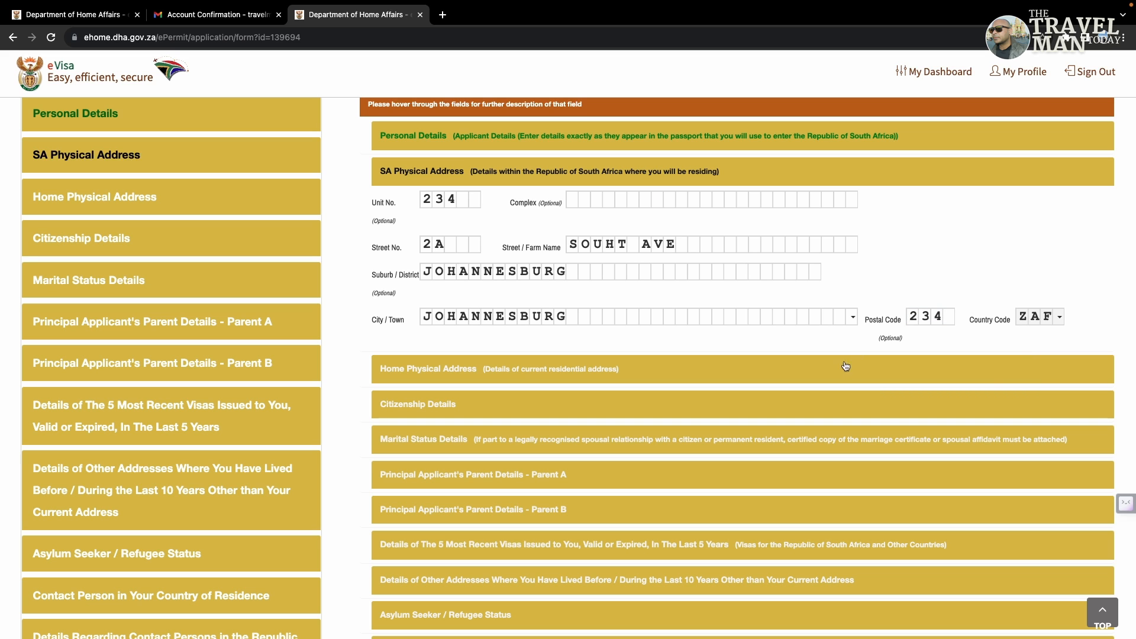
# Step: Enter the current New Delhi home physical address, leaving out the postcode
pyautogui.scroll(-1, 516, 376)
pyautogui.click(484, 231)
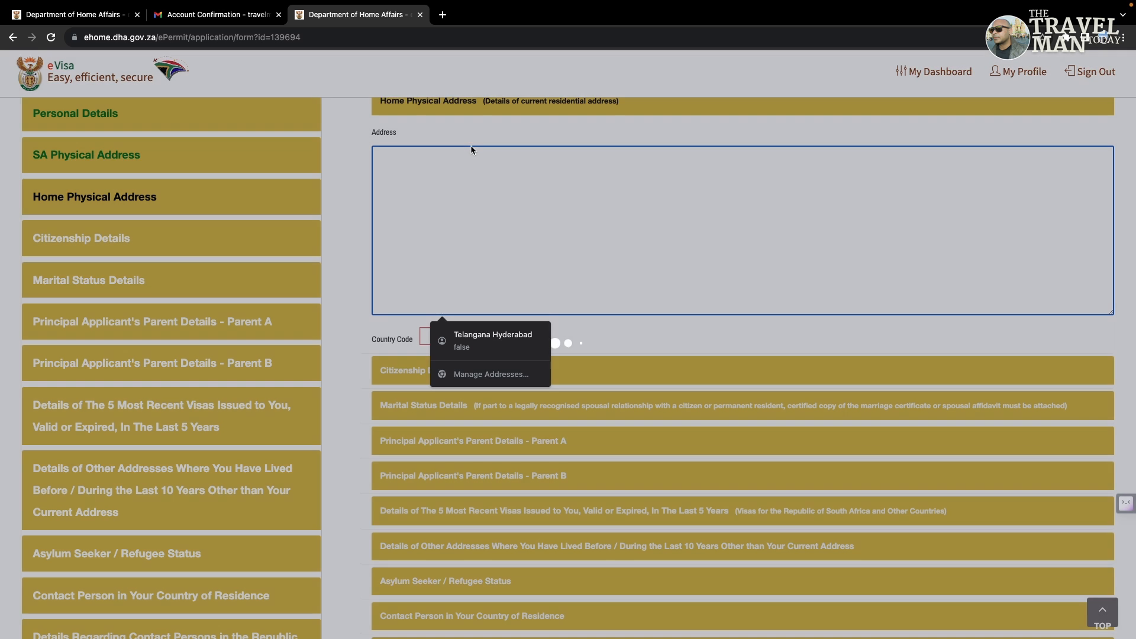
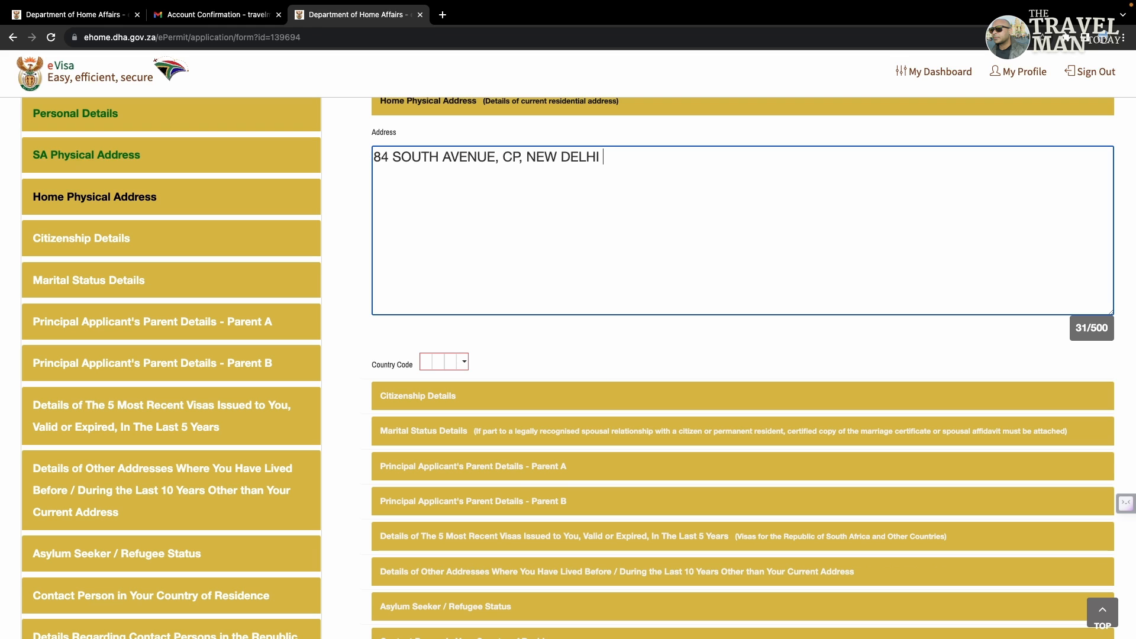
pyautogui.click(584, 358)
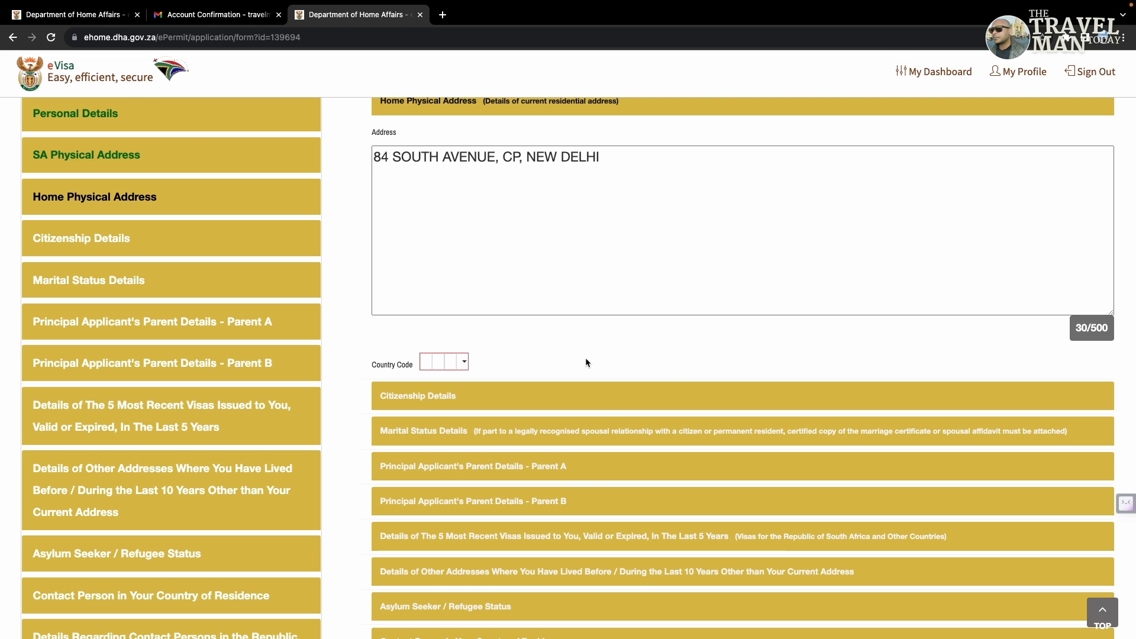
# Step: Set the home address country code to IND
pyautogui.click(463, 359)
pyautogui.click(468, 386)
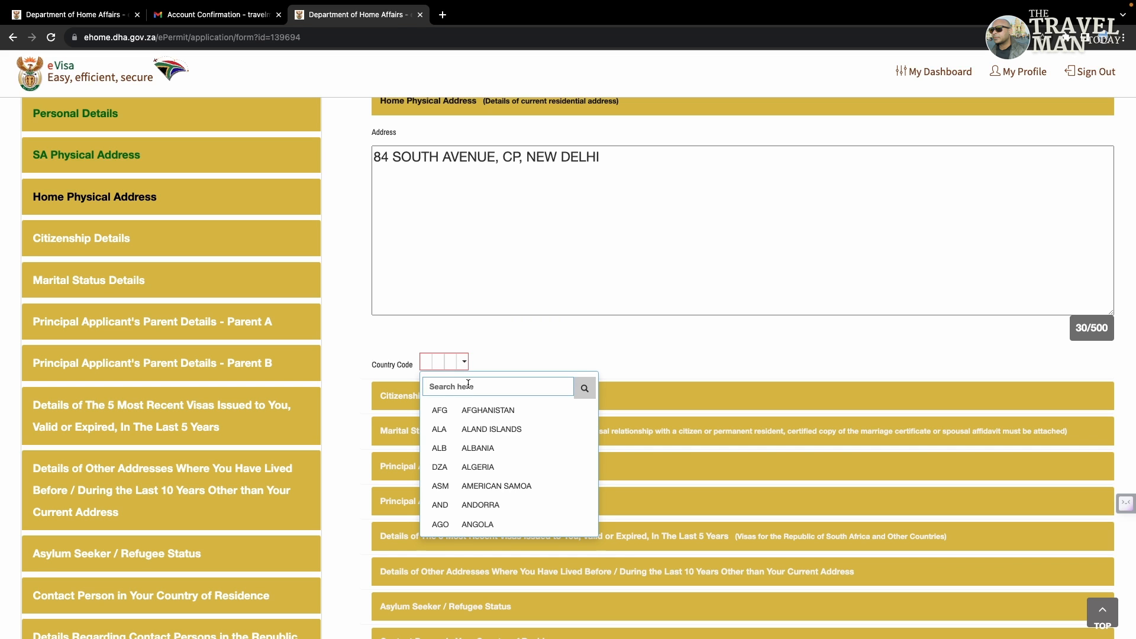
pyautogui.write('IND')
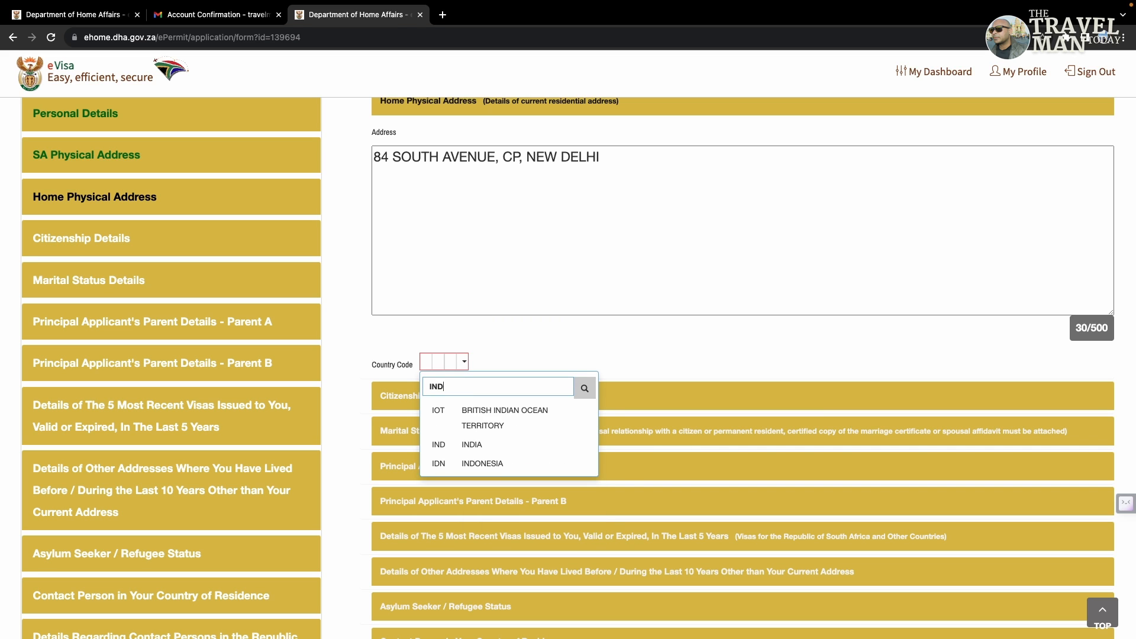
pyautogui.click(476, 448)
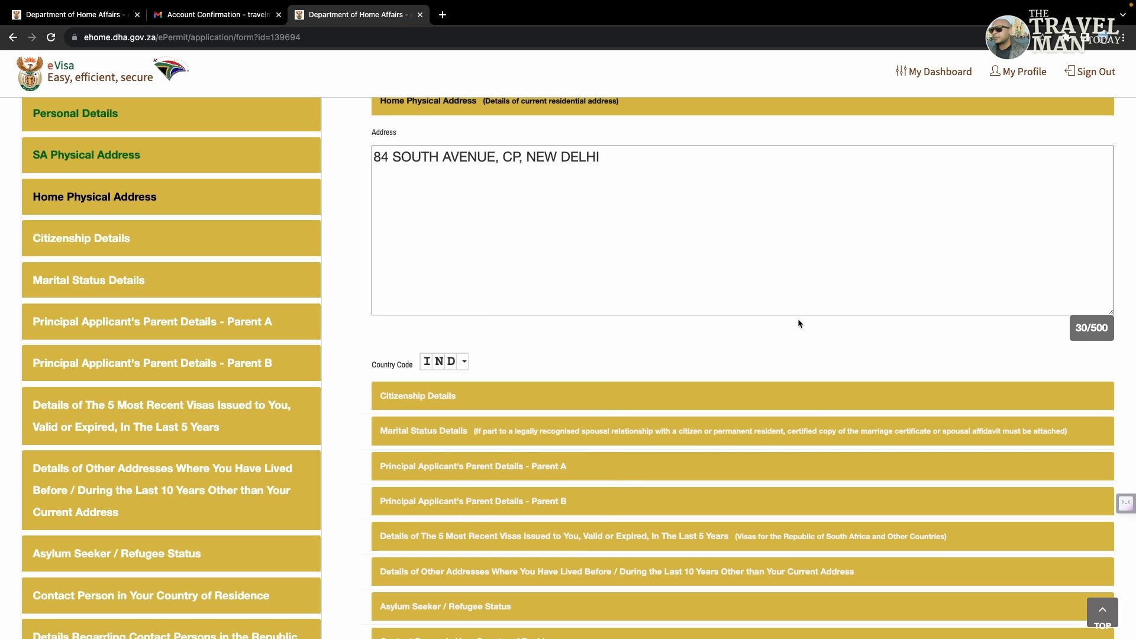
# Step: Set present citizenship to India, with no other citizenship and no other passports
pyautogui.click(599, 395)
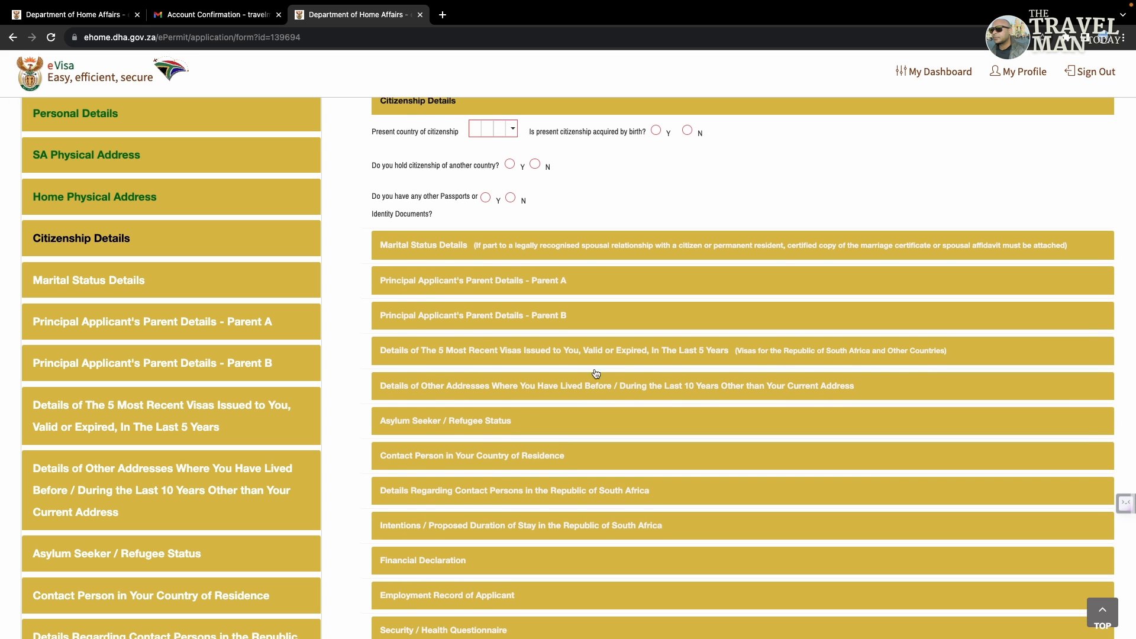
pyautogui.scroll(2, 650, 177)
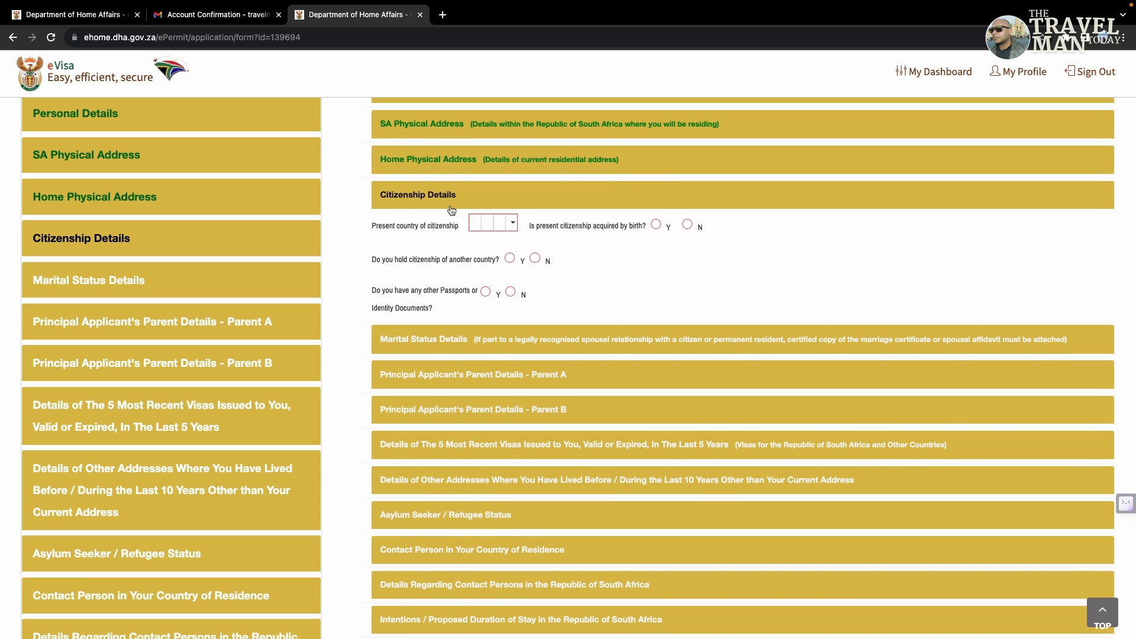
pyautogui.click(511, 222)
pyautogui.click(505, 246)
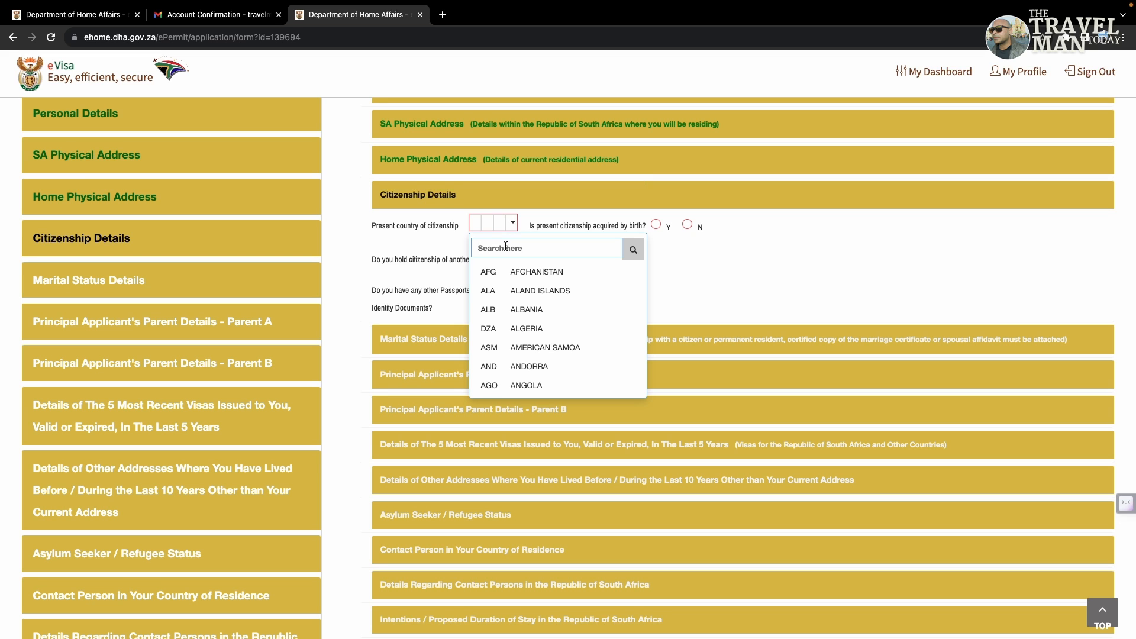
pyautogui.write('INDI')
pyautogui.click(534, 305)
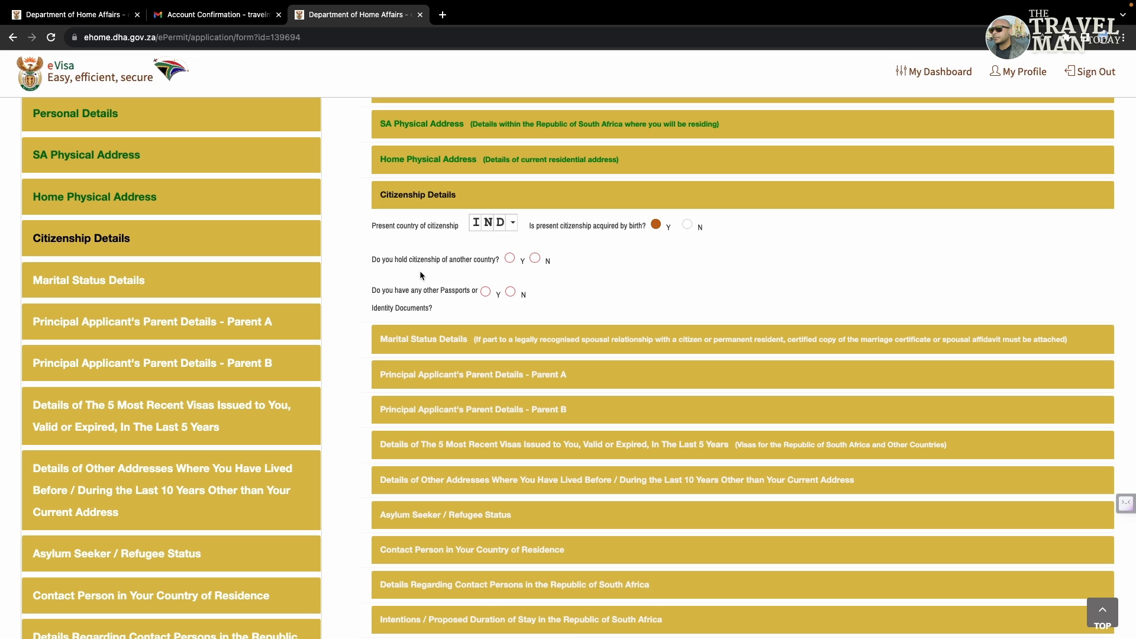
pyautogui.click(535, 258)
pyautogui.click(510, 291)
# Step: Set the marital status to Not Married
pyautogui.click(519, 331)
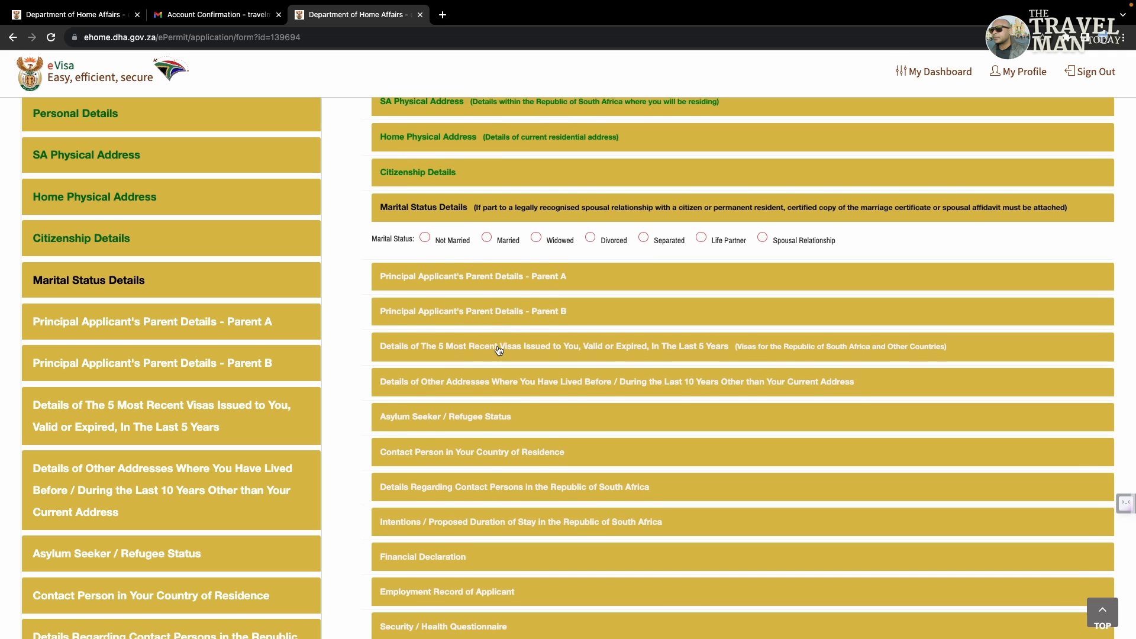
pyautogui.click(486, 134)
pyautogui.click(436, 135)
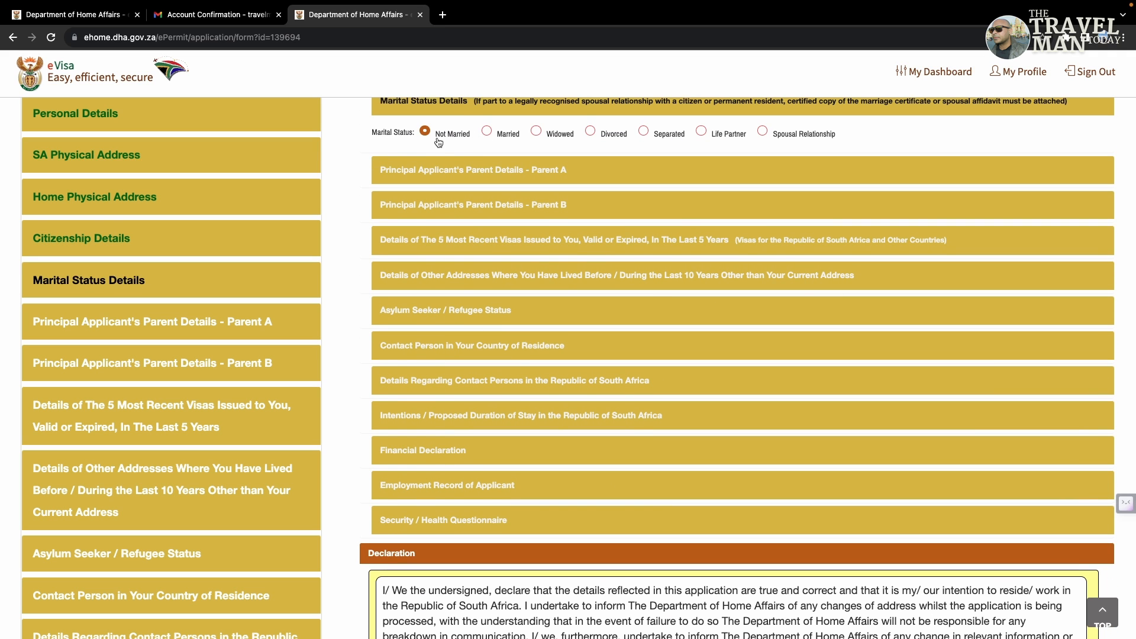
# Step: Mark Parent A as alive and enter their given names and surname
pyautogui.click(546, 172)
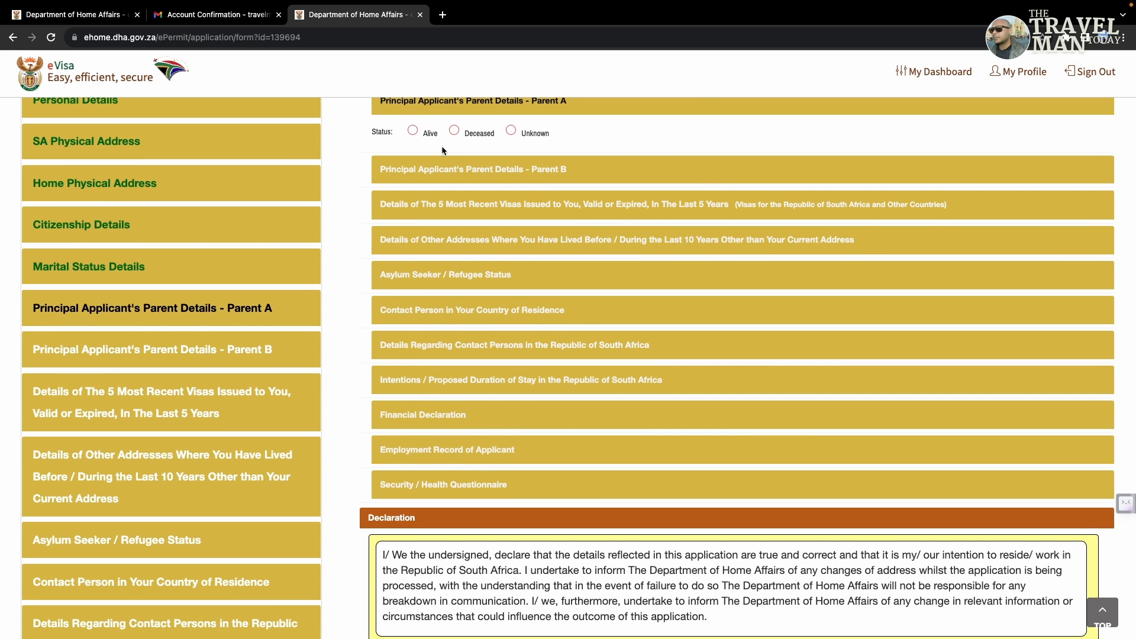
pyautogui.click(425, 137)
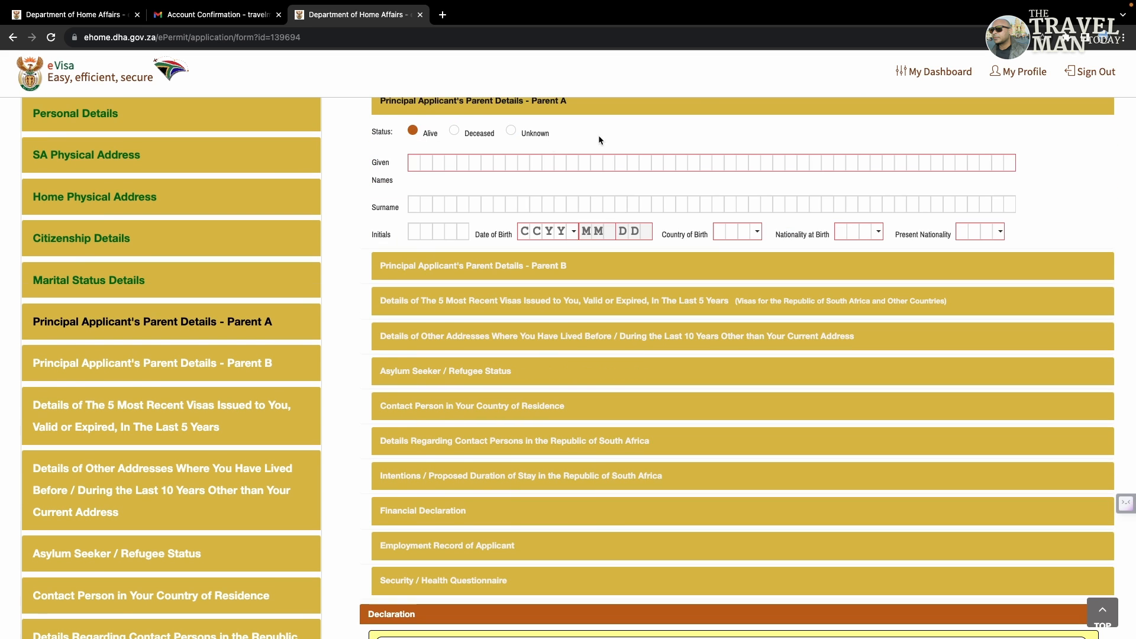
pyautogui.click(417, 167)
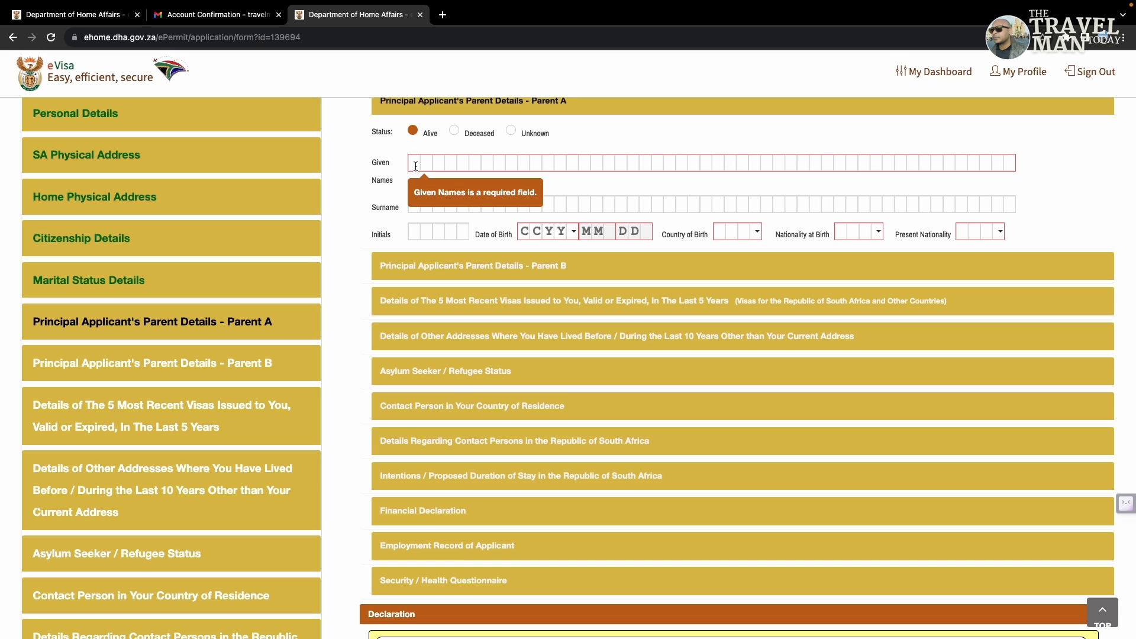
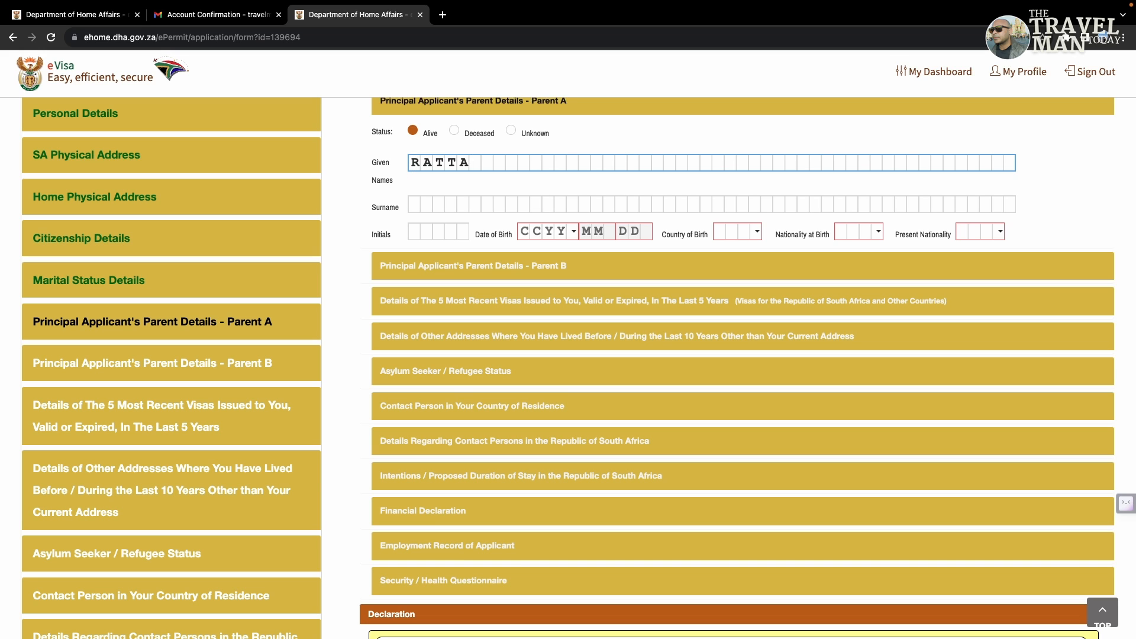
pyautogui.click(413, 207)
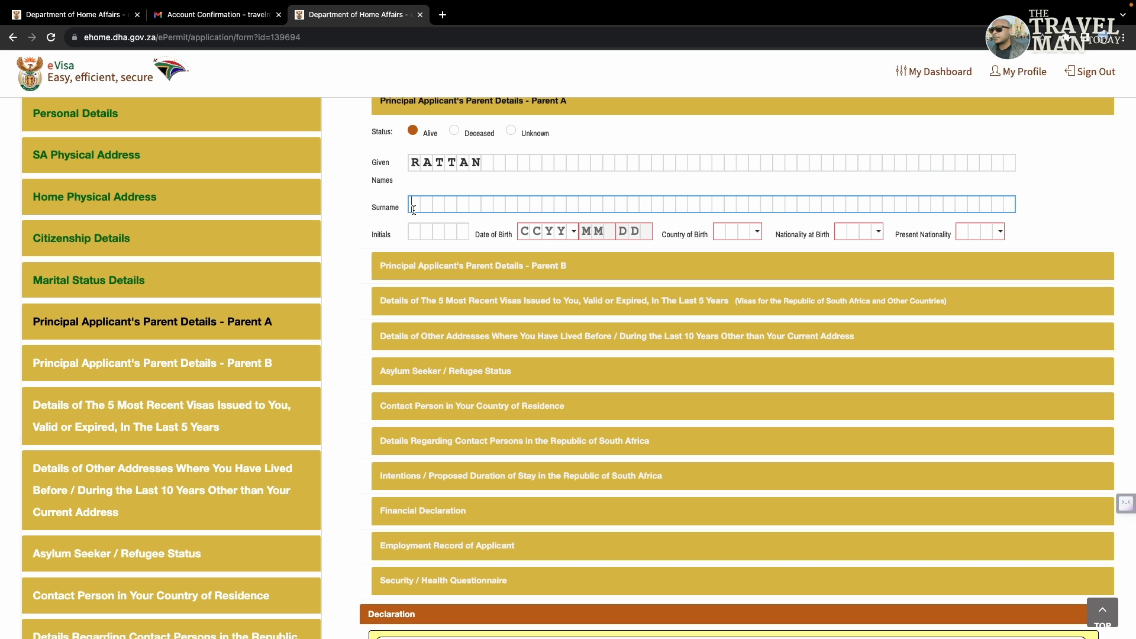
pyautogui.click(462, 237)
# Step: Set Parent A's date of birth to 1948-01-03
pyautogui.click(525, 234)
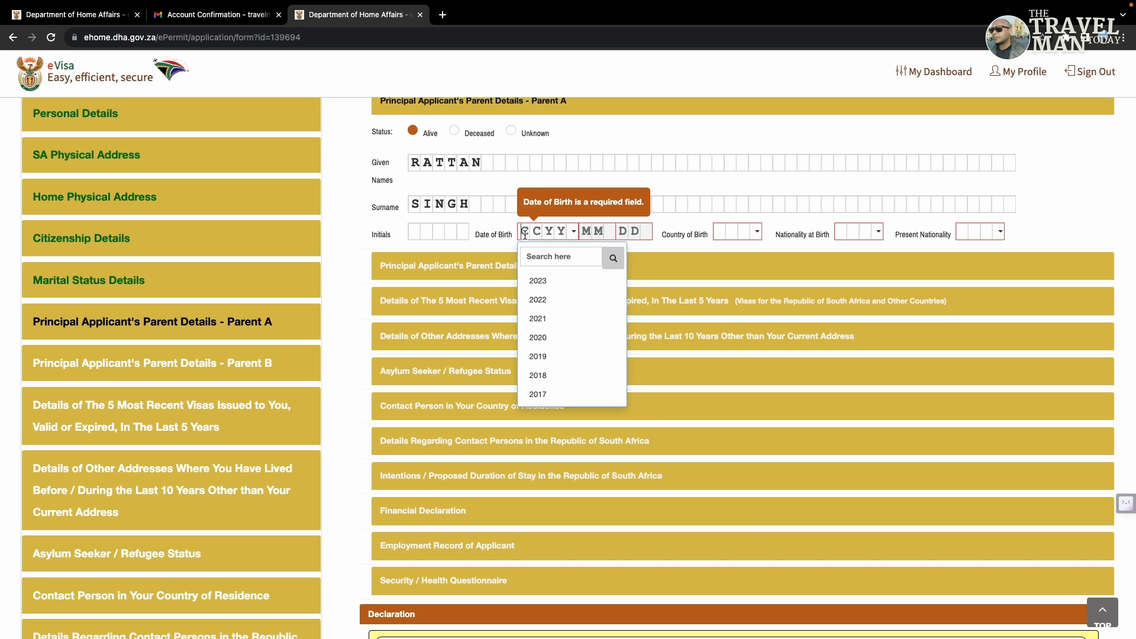
pyautogui.click(538, 258)
pyautogui.write('19')
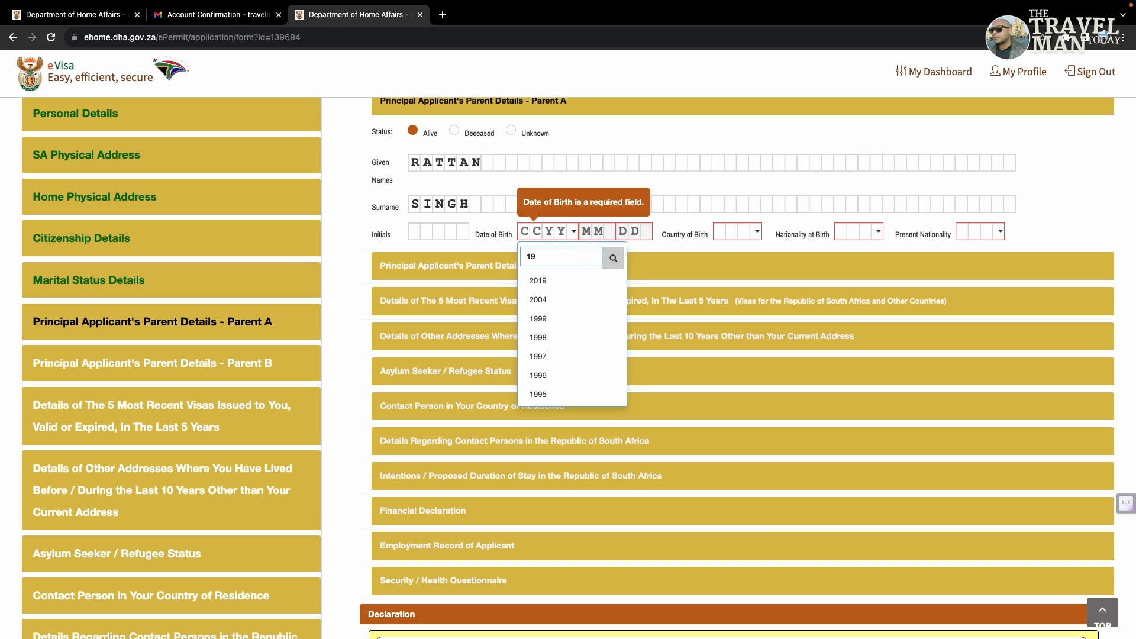
pyautogui.write('48')
pyautogui.click(537, 280)
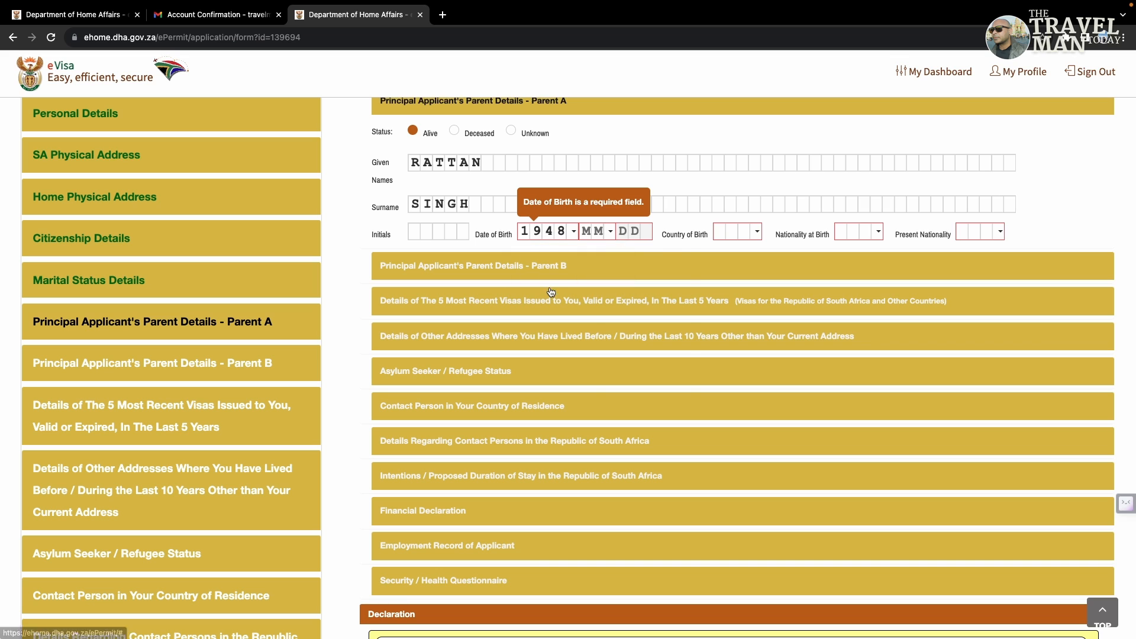
pyautogui.click(601, 230)
pyautogui.click(609, 283)
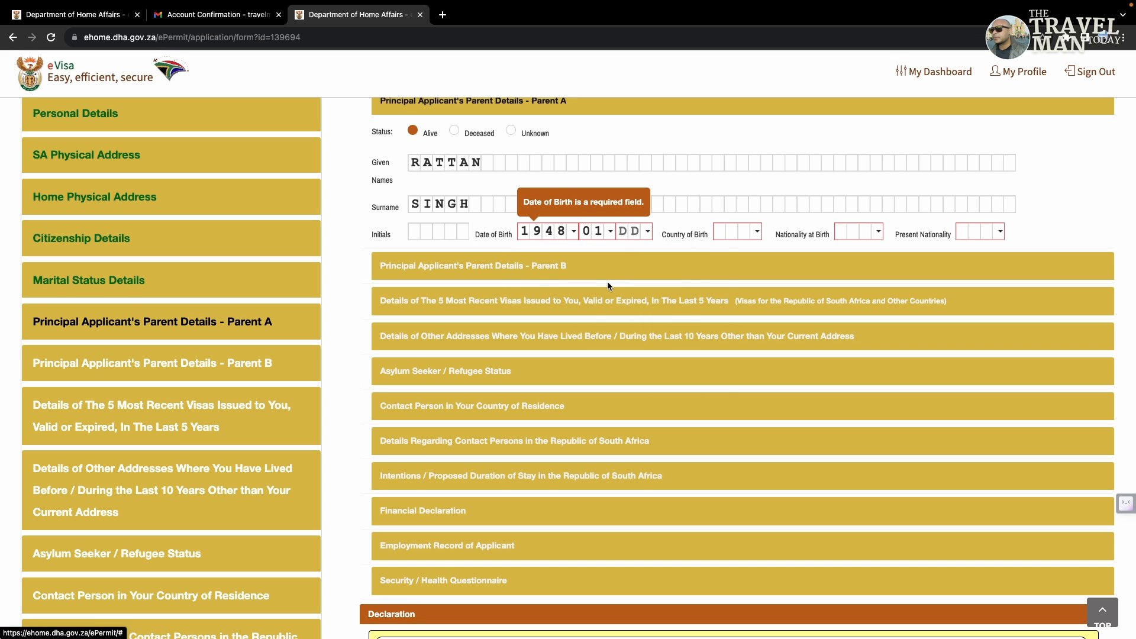
pyautogui.click(628, 232)
pyautogui.click(639, 320)
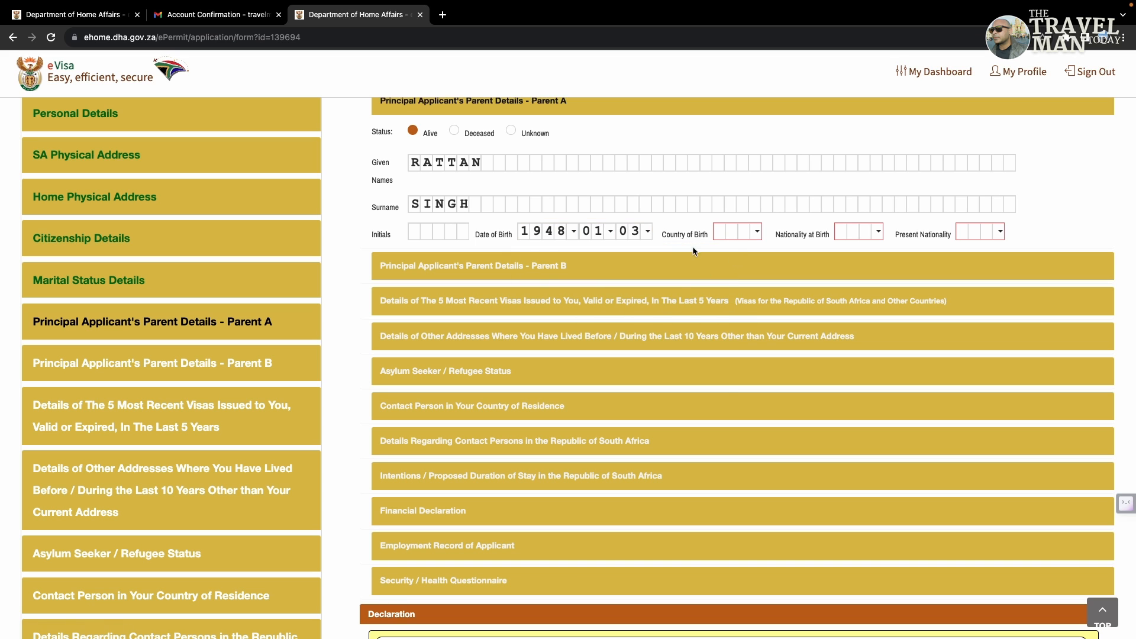
# Step: Choose India as Parent A's country of birth, nationality at birth and present nationality
pyautogui.click(733, 231)
pyautogui.click(736, 256)
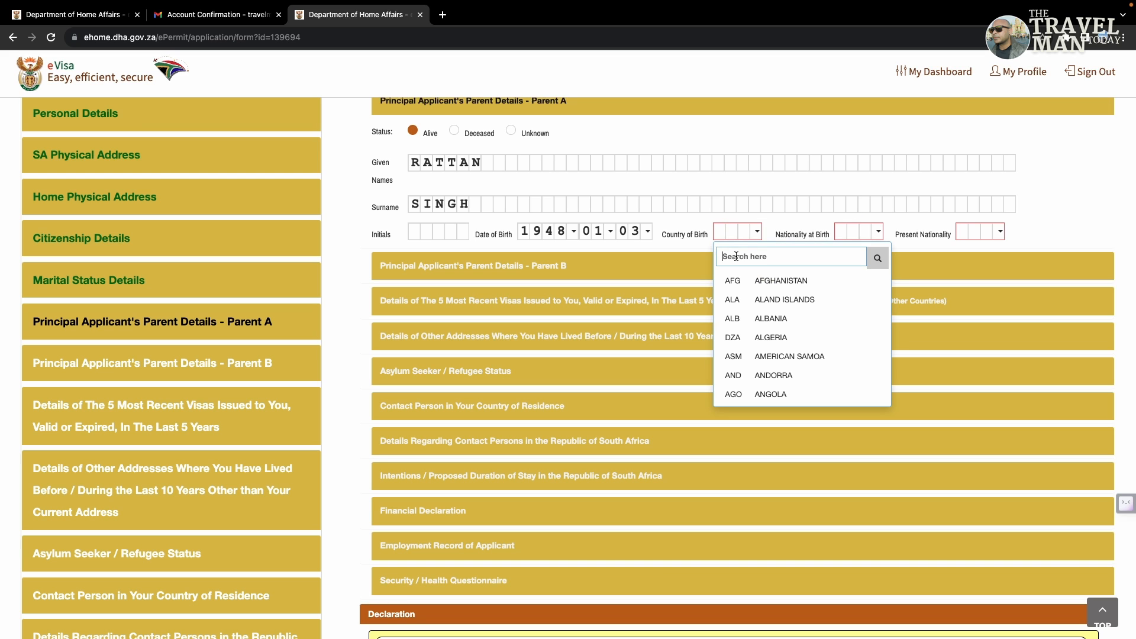
pyautogui.write('ind')
pyautogui.click(761, 317)
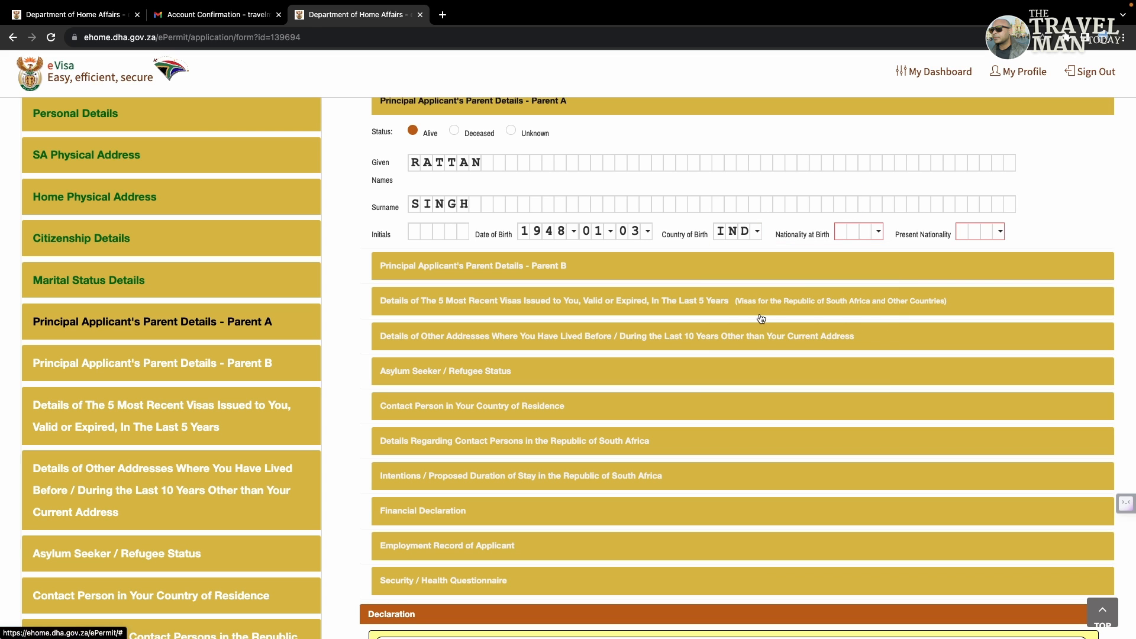
pyautogui.click(877, 232)
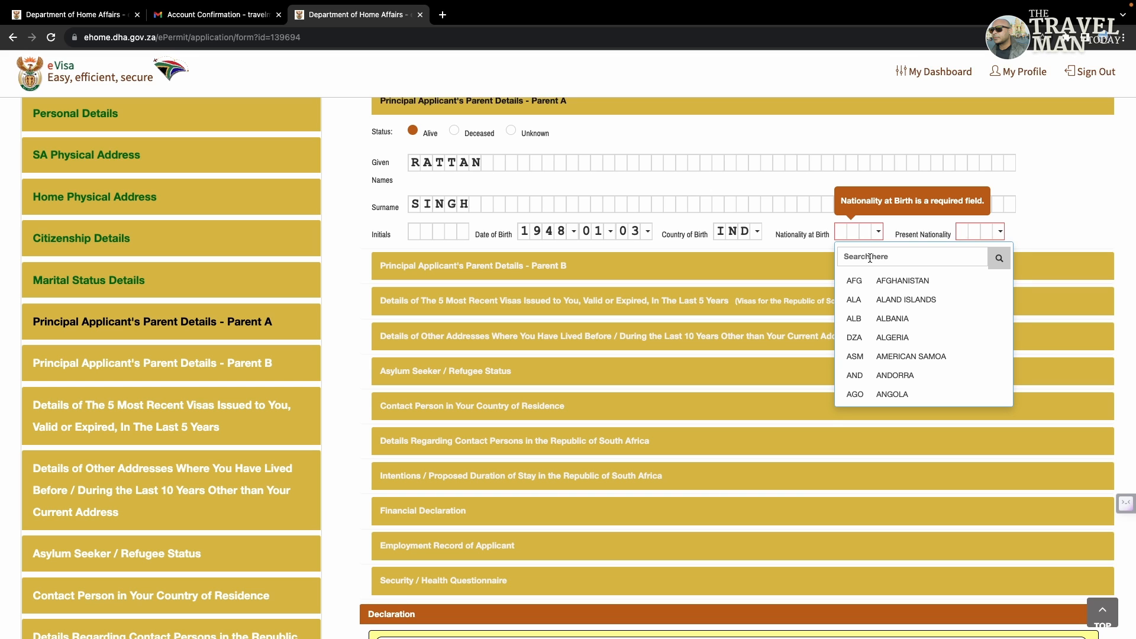
pyautogui.click(869, 257)
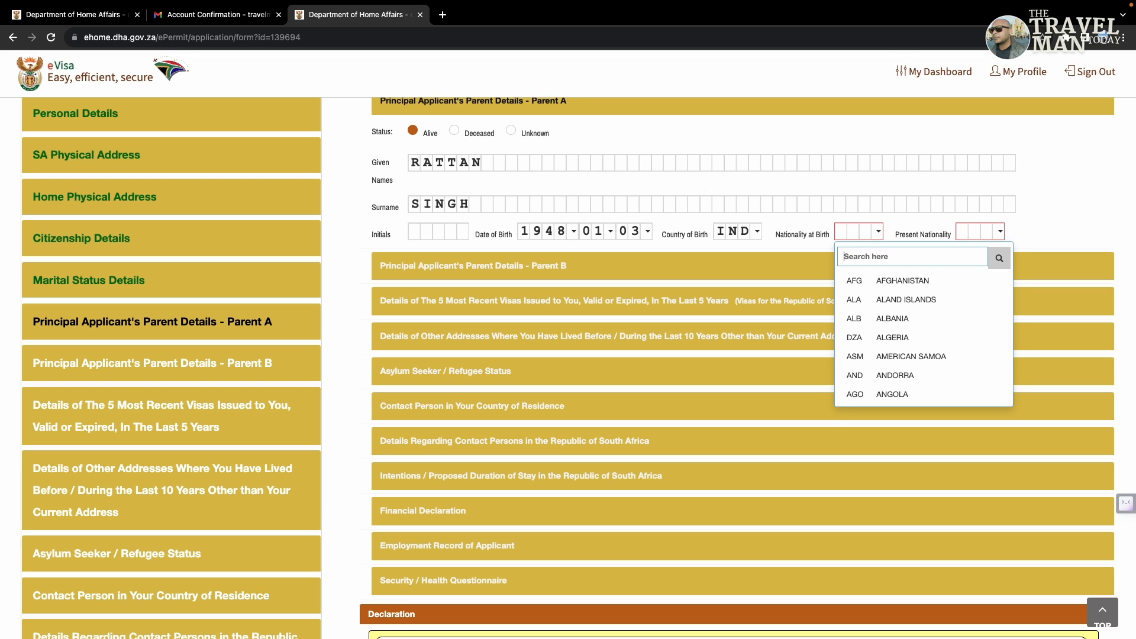
pyautogui.write('INDI')
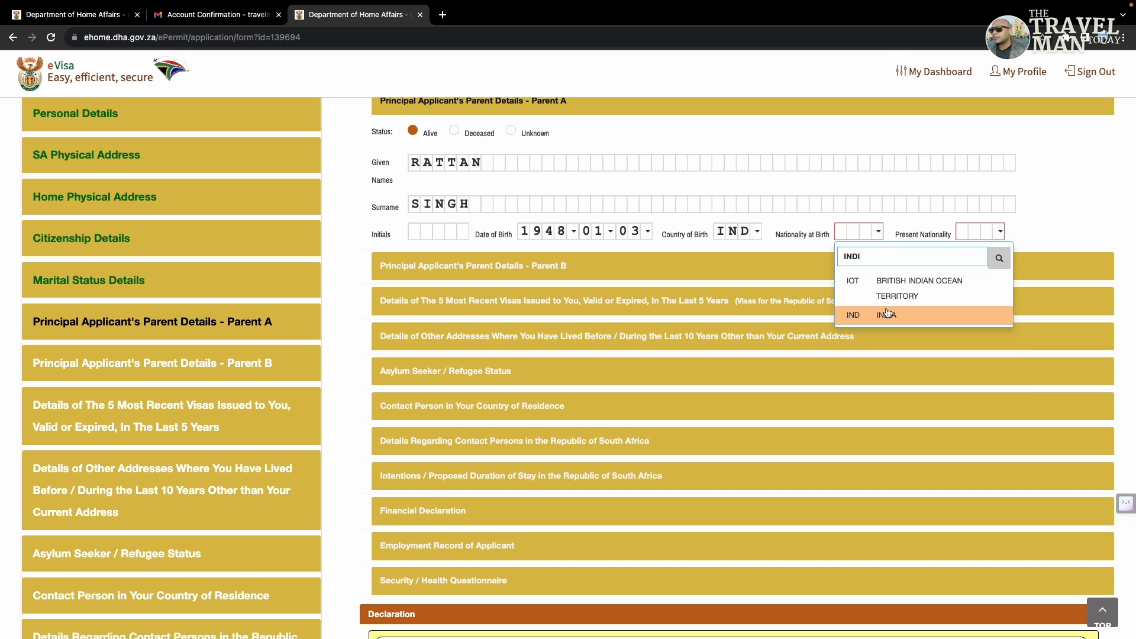
pyautogui.click(888, 319)
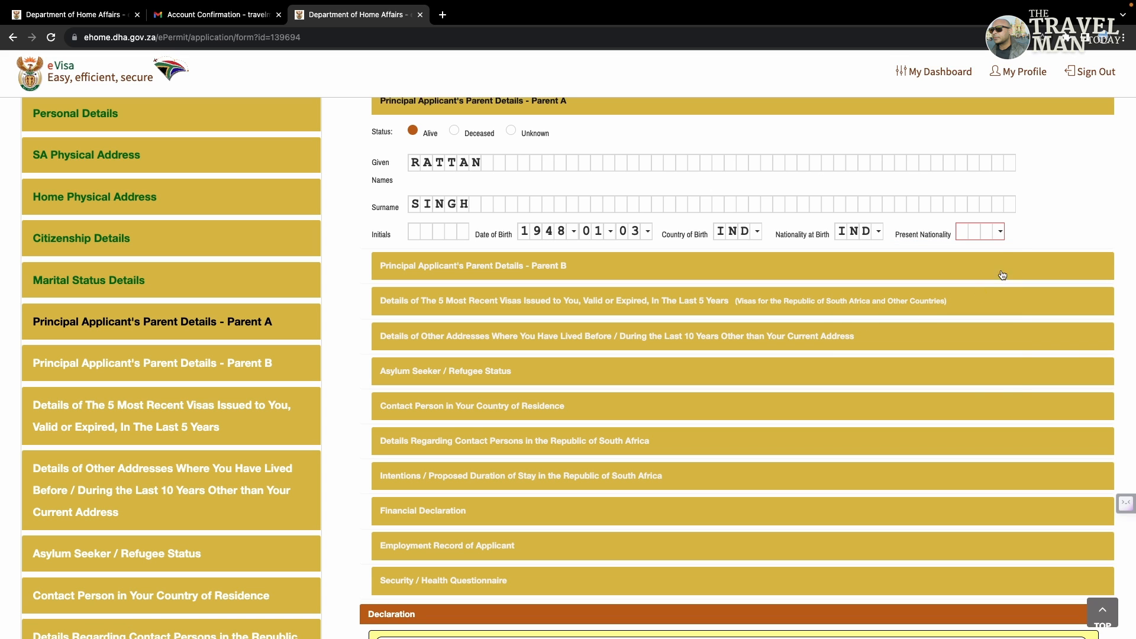
pyautogui.click(997, 232)
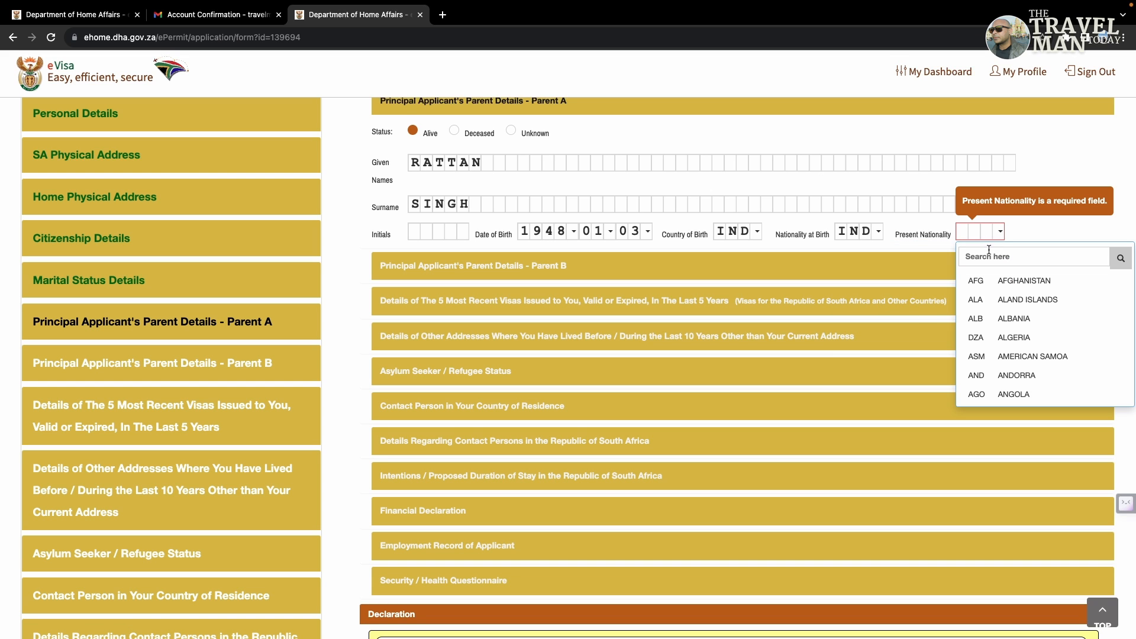
pyautogui.click(988, 251)
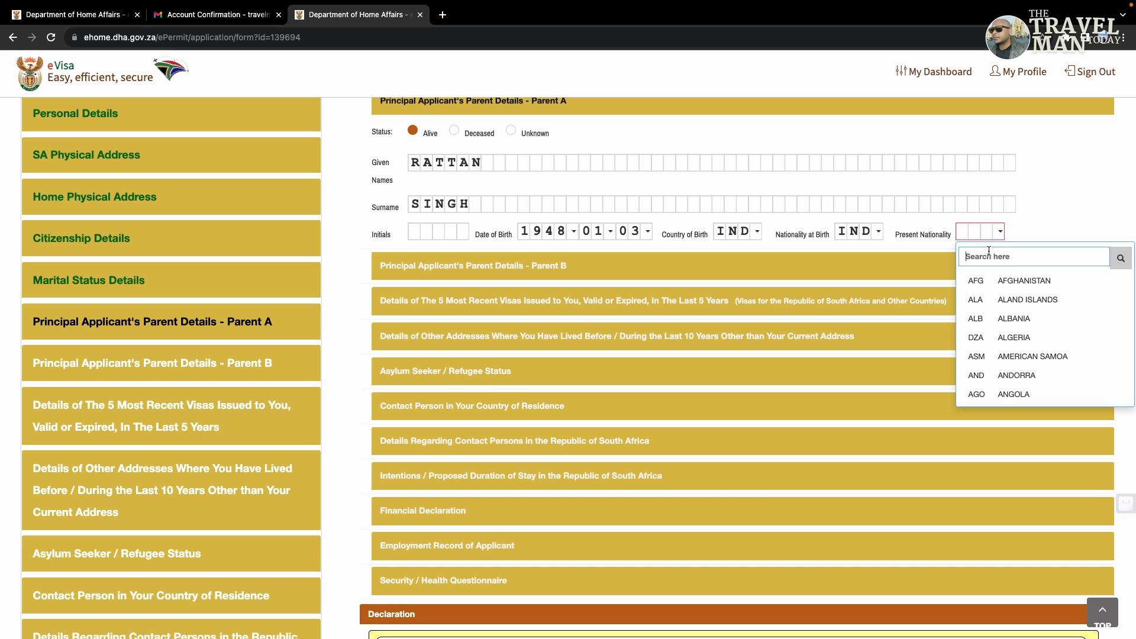
pyautogui.write('INDI')
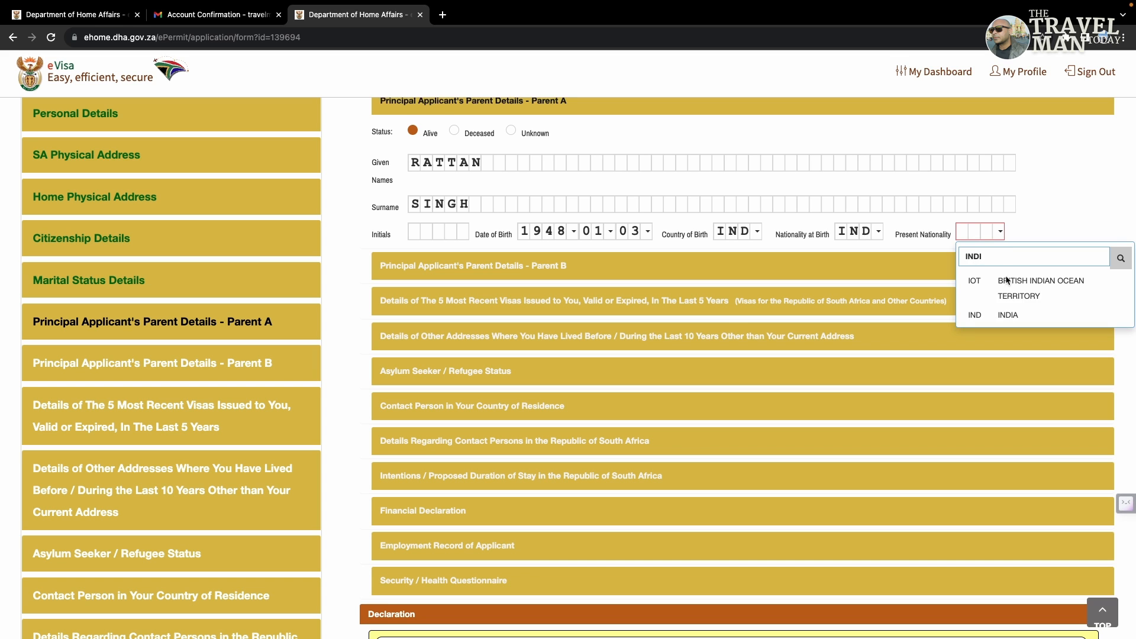
pyautogui.click(1007, 314)
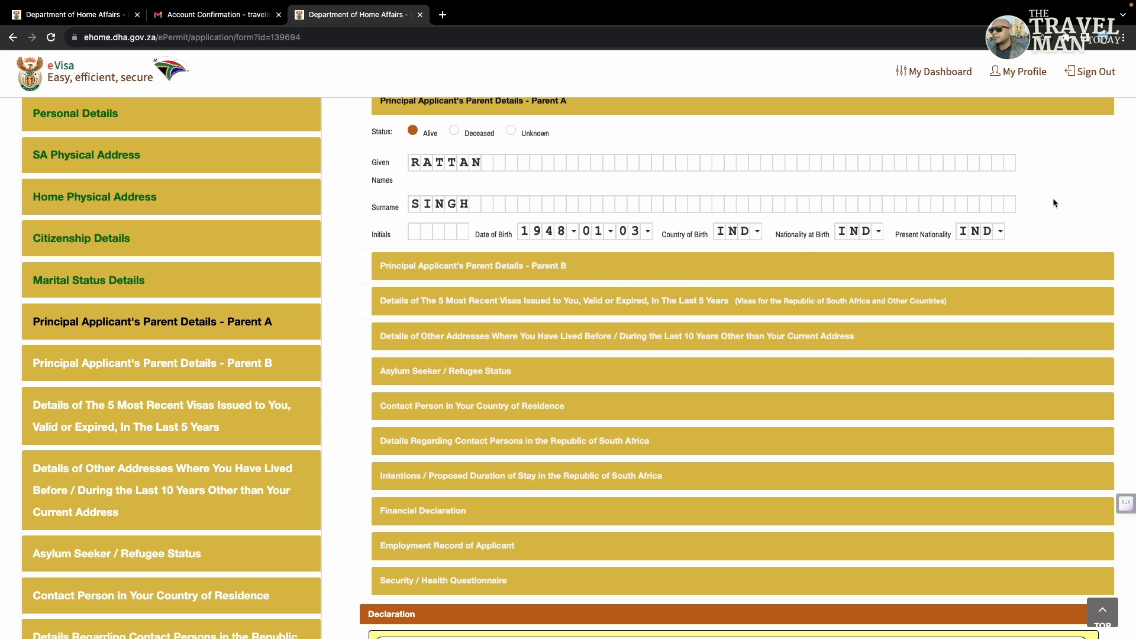
# Step: Mark Parent B as deceased and set their nationality when deceased to India
pyautogui.click(584, 278)
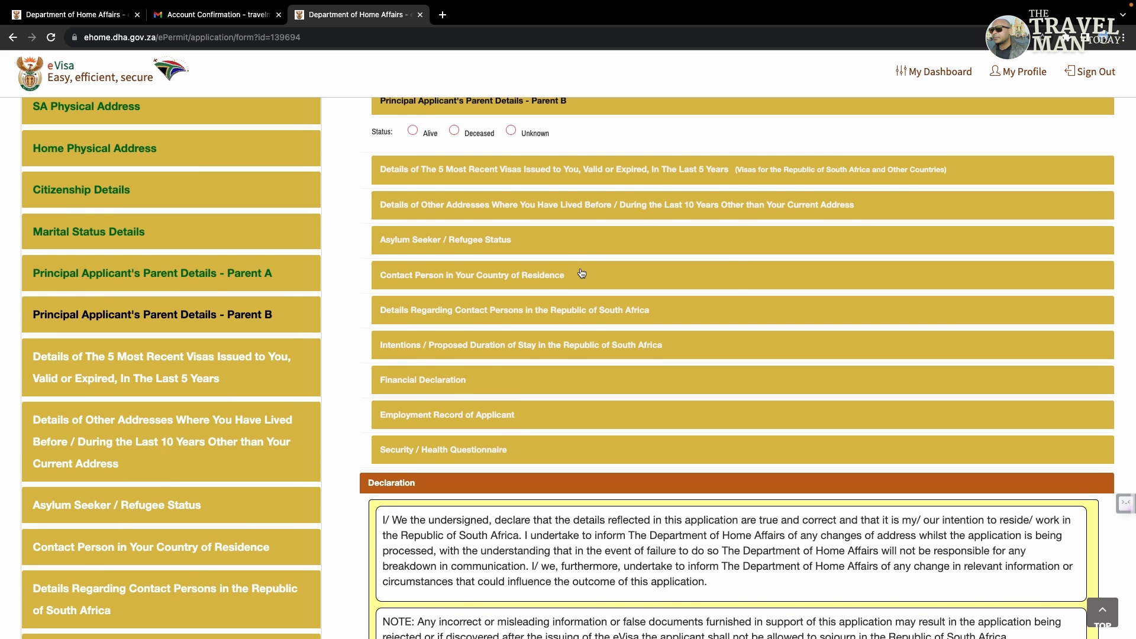
pyautogui.click(456, 131)
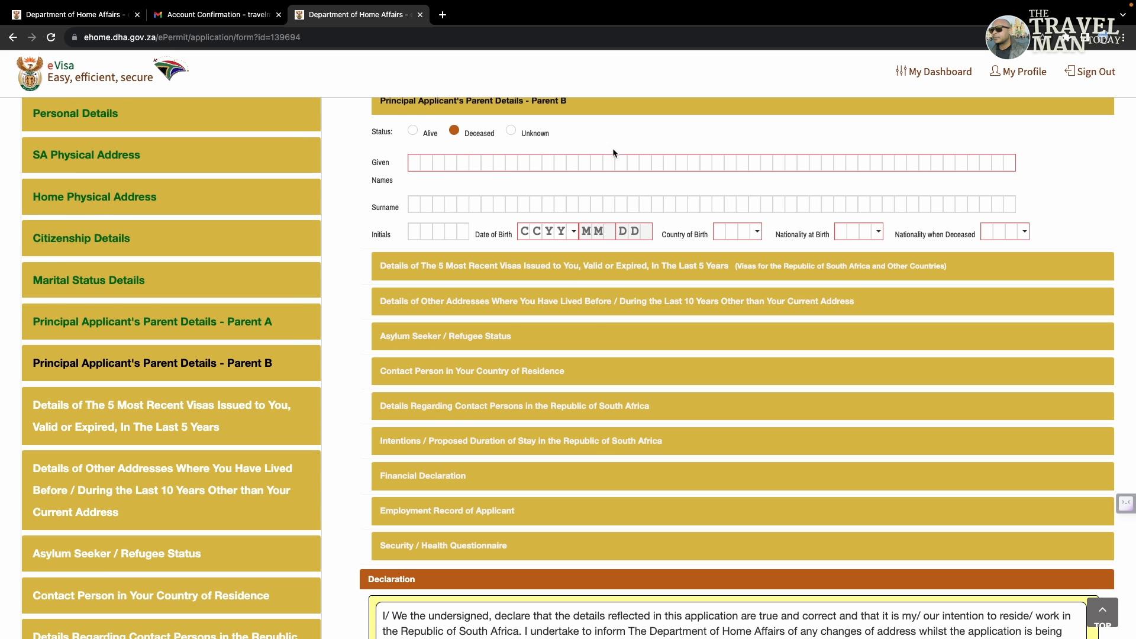
pyautogui.click(439, 168)
pyautogui.click(415, 164)
pyautogui.click(1006, 231)
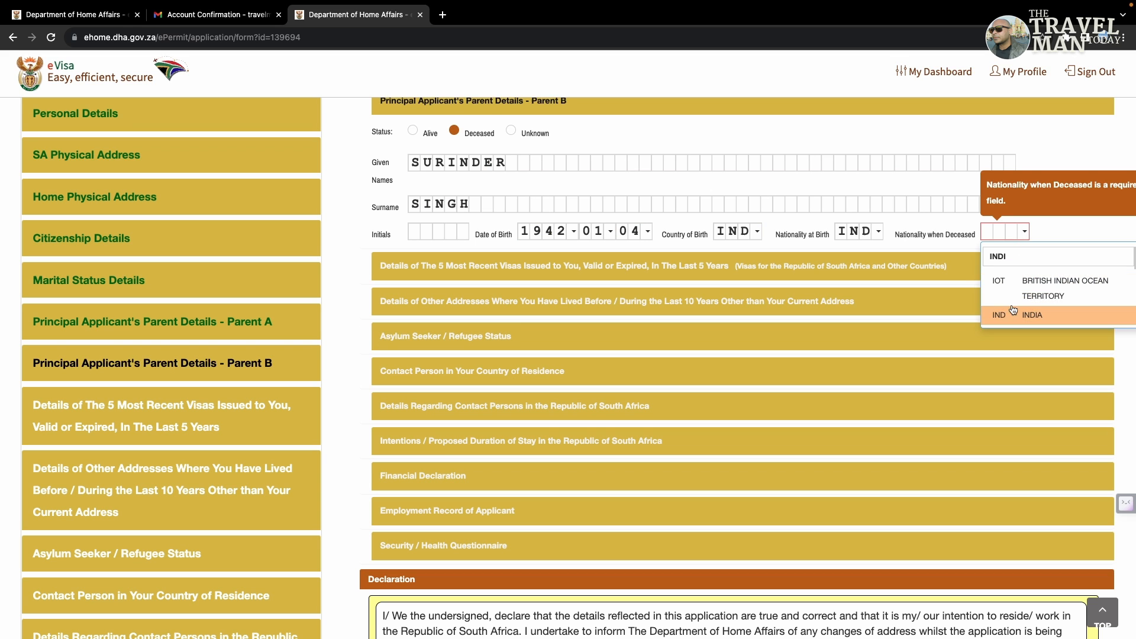
pyautogui.click(1012, 316)
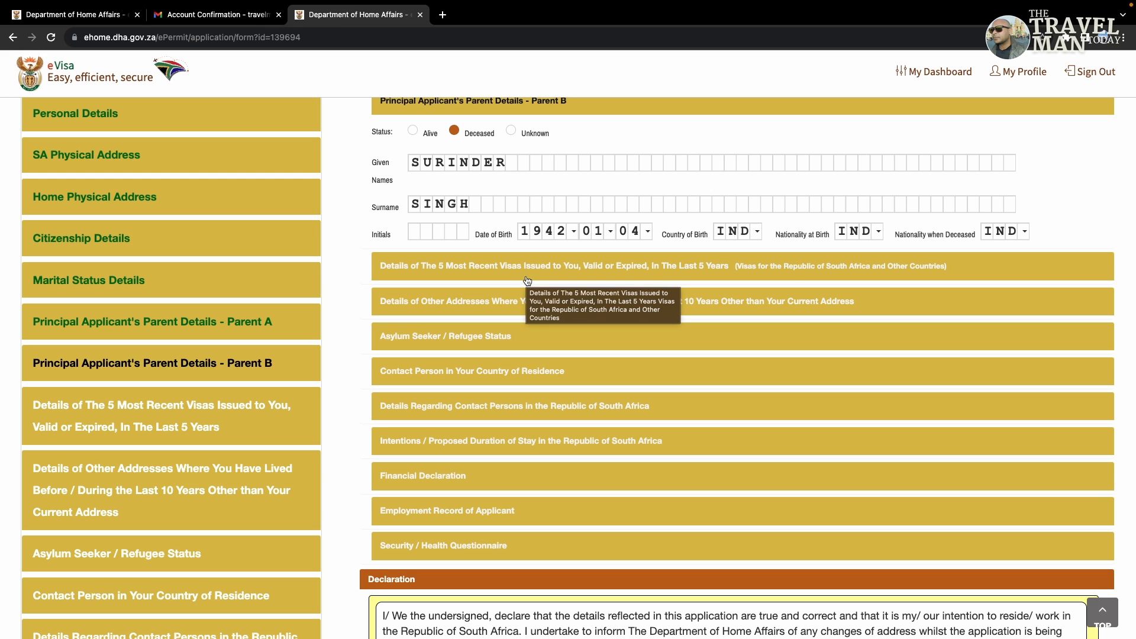
# Step: Answer No to visas issued in the last 5 years and Yes to right of re-entry
pyautogui.click(527, 278)
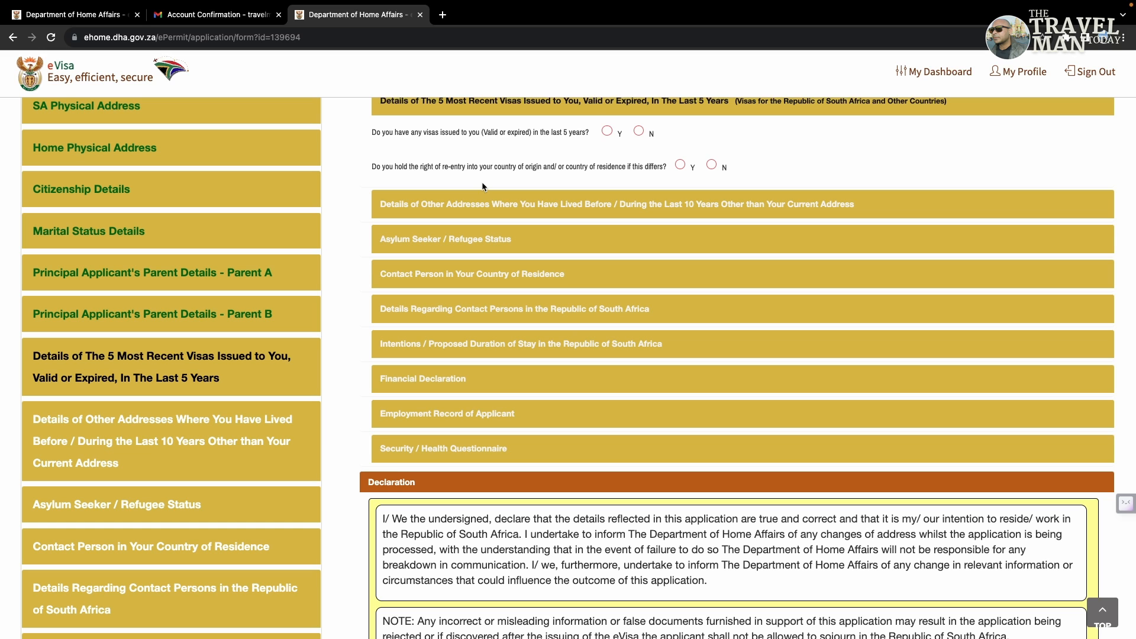
pyautogui.click(638, 130)
pyautogui.click(711, 166)
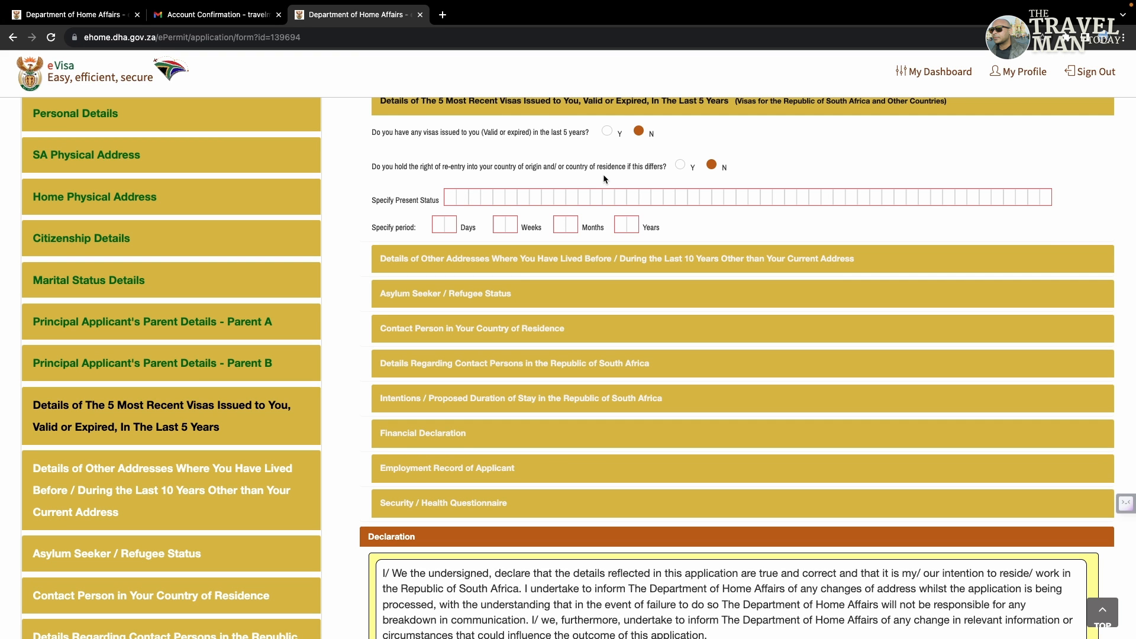
pyautogui.click(680, 165)
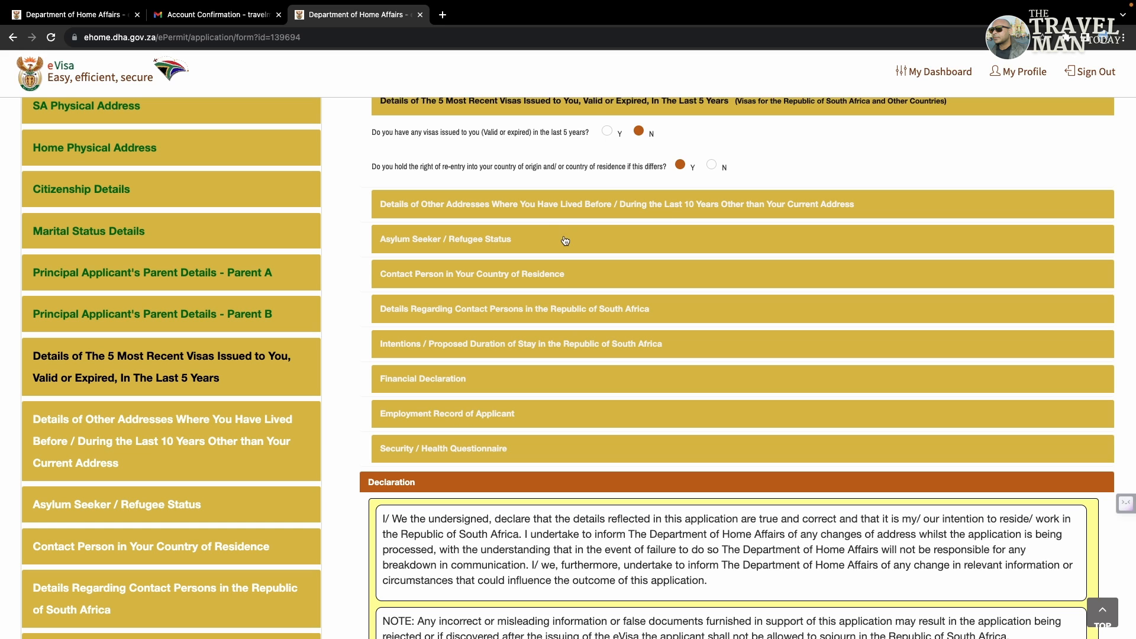
# Step: Answer No to other addresses in 10 years and to both asylum questions
pyautogui.click(544, 211)
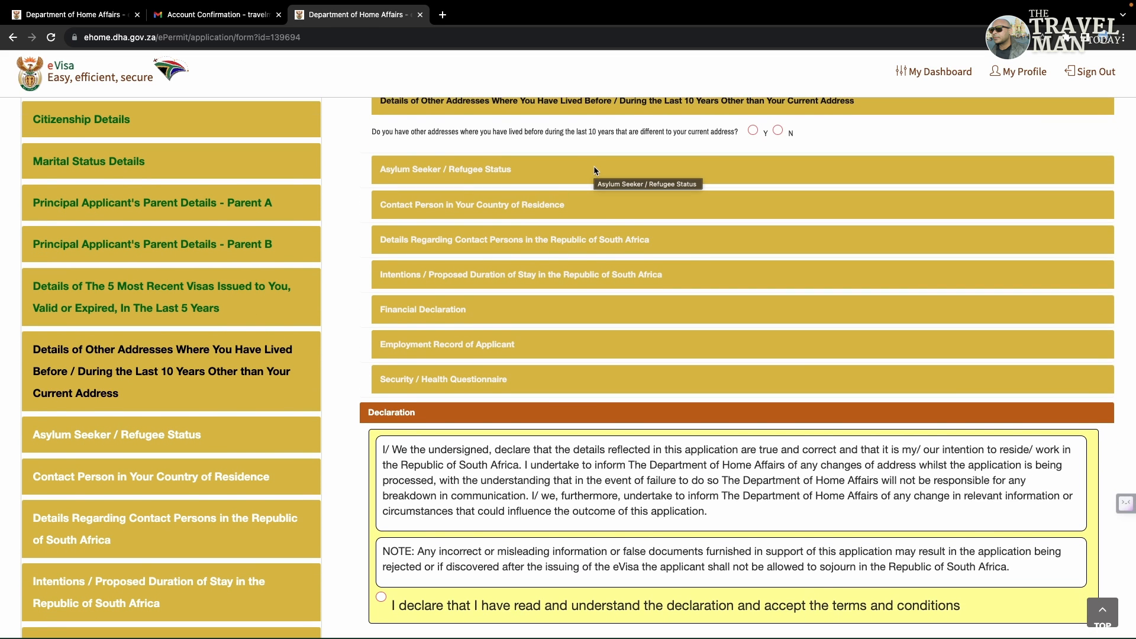
pyautogui.click(777, 130)
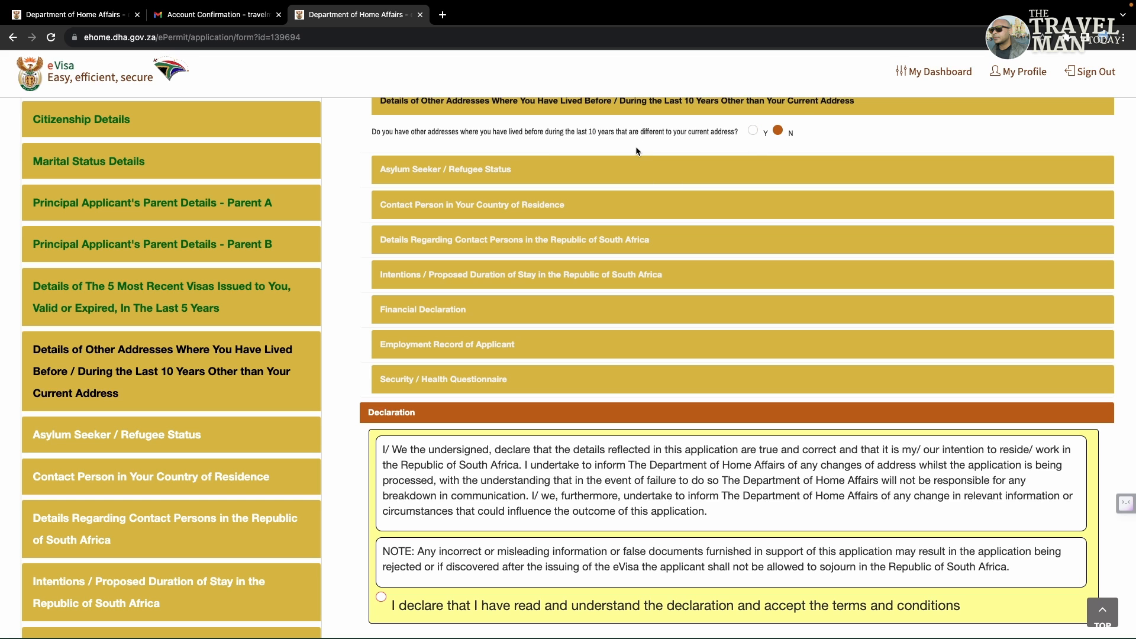
pyautogui.click(542, 170)
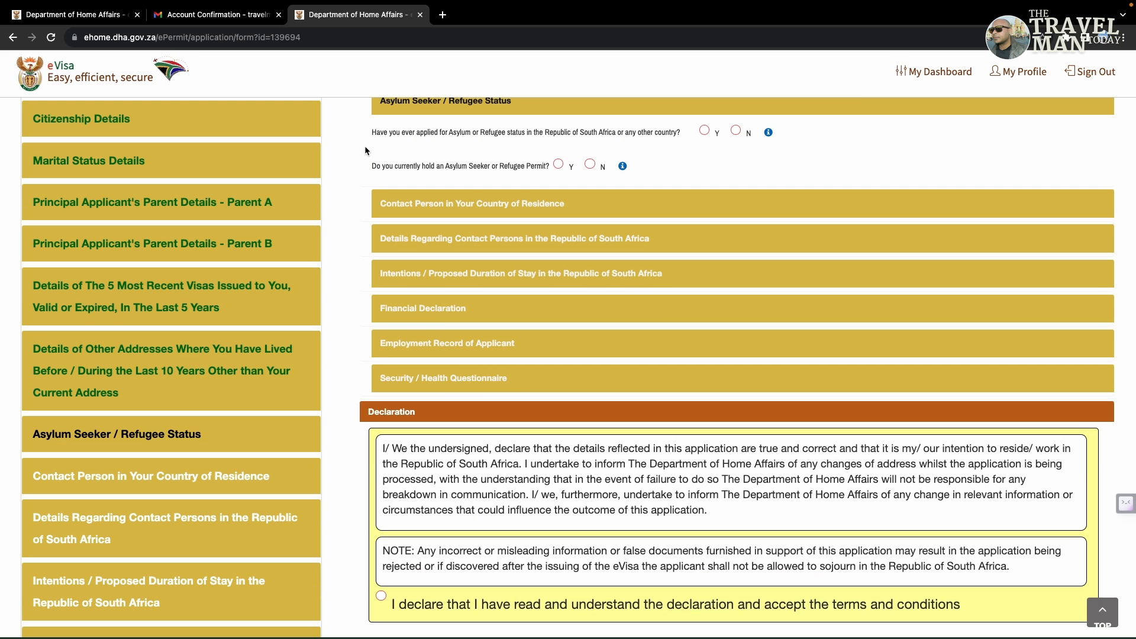
pyautogui.click(736, 130)
pyautogui.click(590, 165)
# Step: Set the home-country contact as a Friend with title MR and enter their given names
pyautogui.click(570, 210)
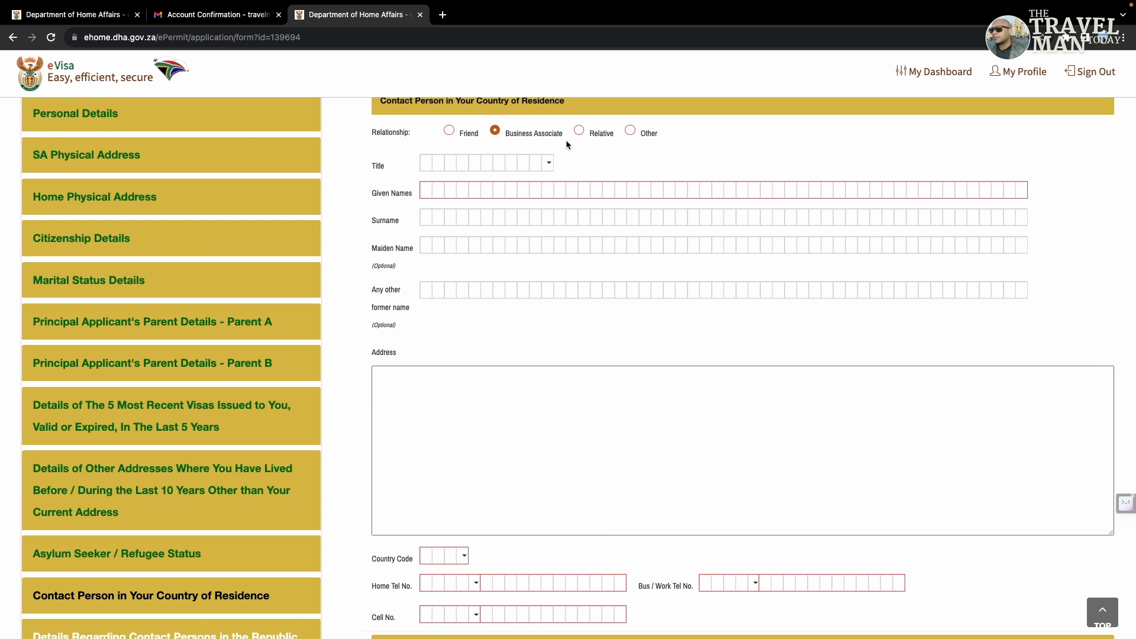
pyautogui.click(470, 135)
pyautogui.click(549, 163)
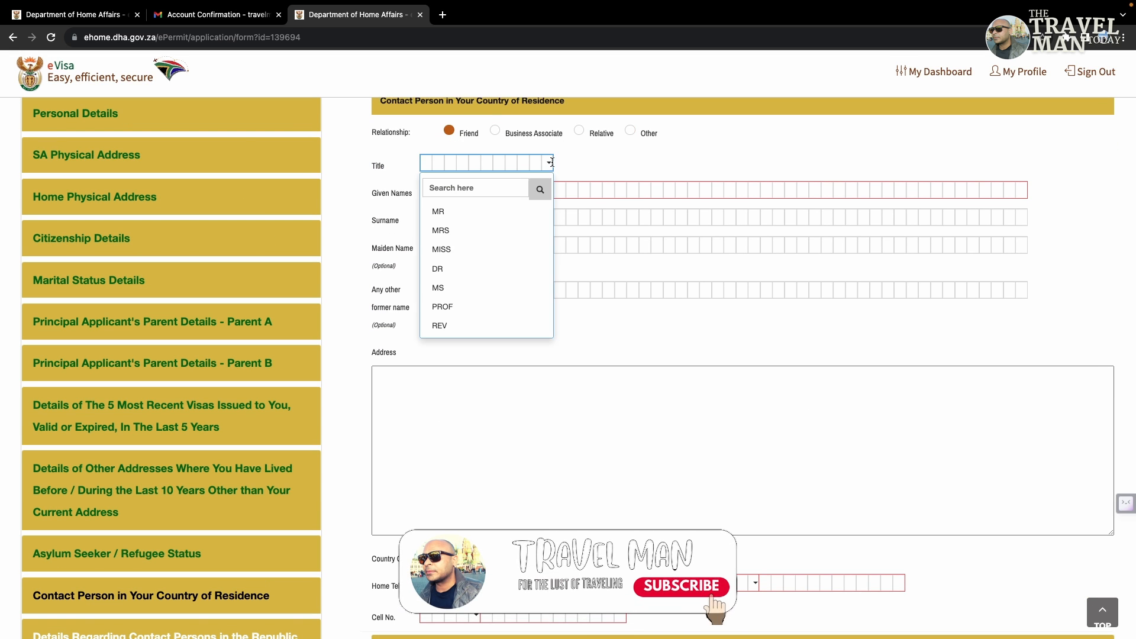
pyautogui.click(459, 211)
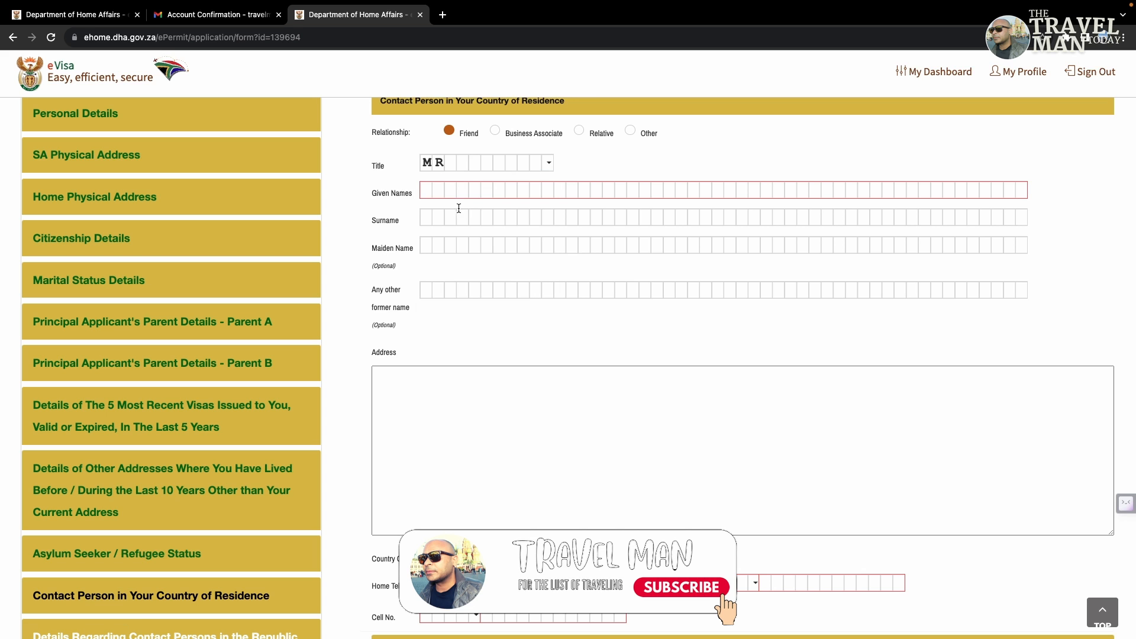
pyautogui.click(428, 189)
pyautogui.write('SINGH')
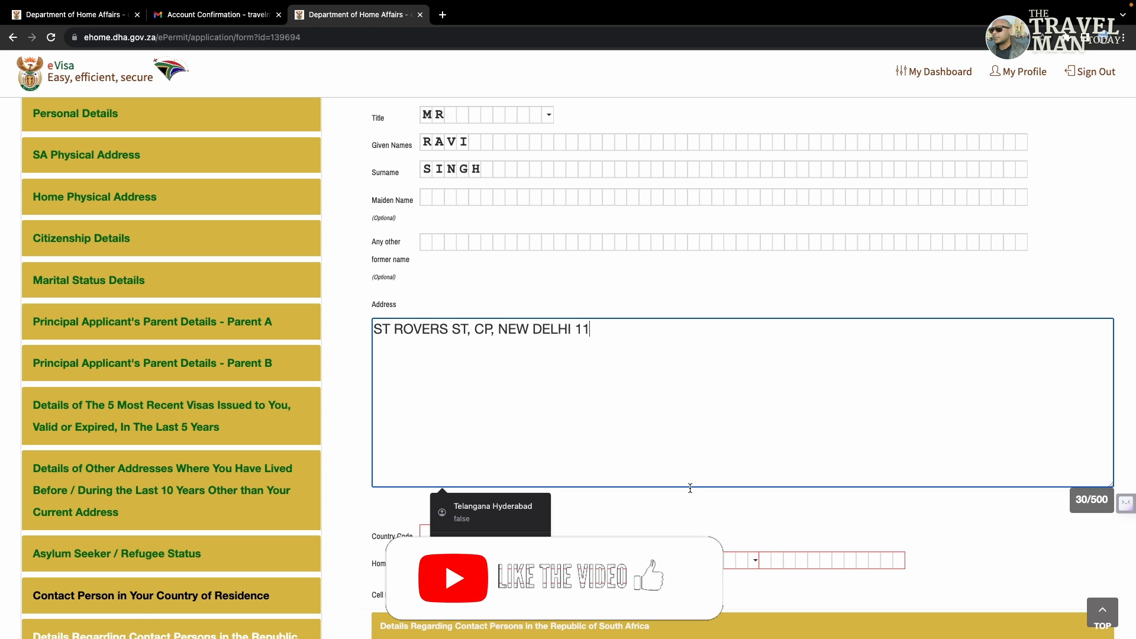
# Step: Complete the contact's address with its postcode and set the country code to IND
pyautogui.click(690, 488)
pyautogui.scroll(-2, 532, 461)
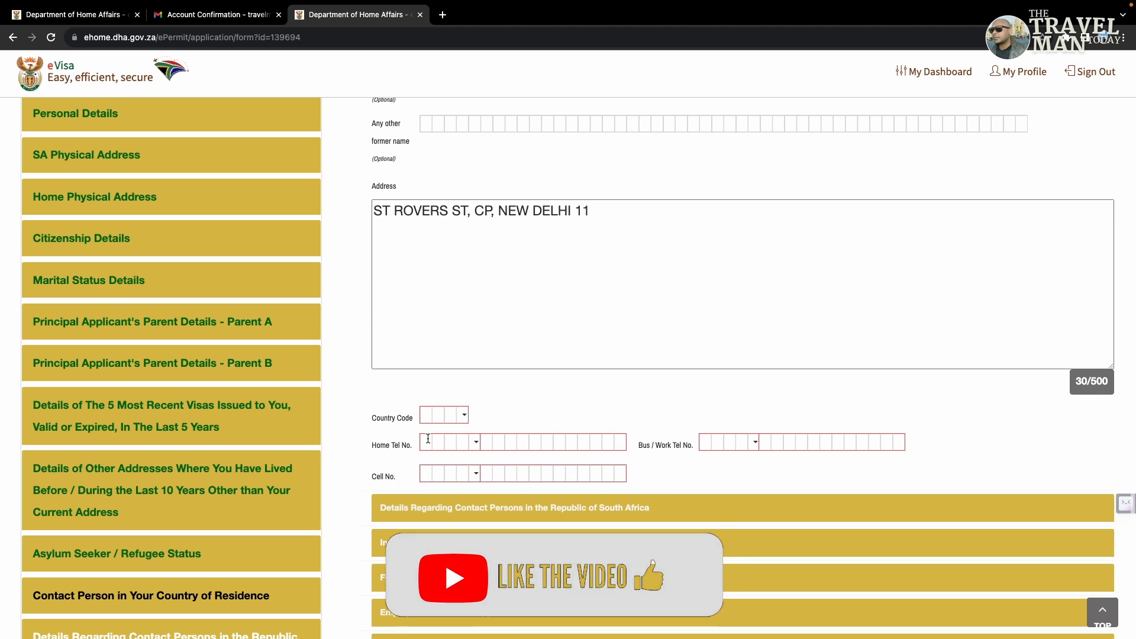
pyautogui.click(456, 415)
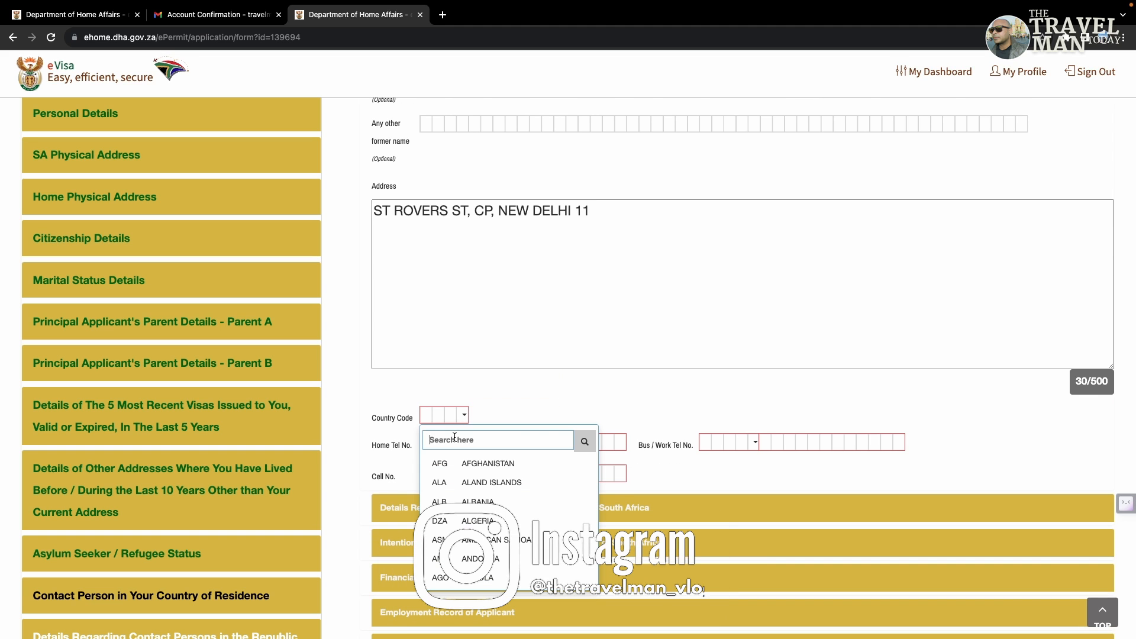
pyautogui.write('INDI')
pyautogui.click(472, 498)
pyautogui.click(624, 222)
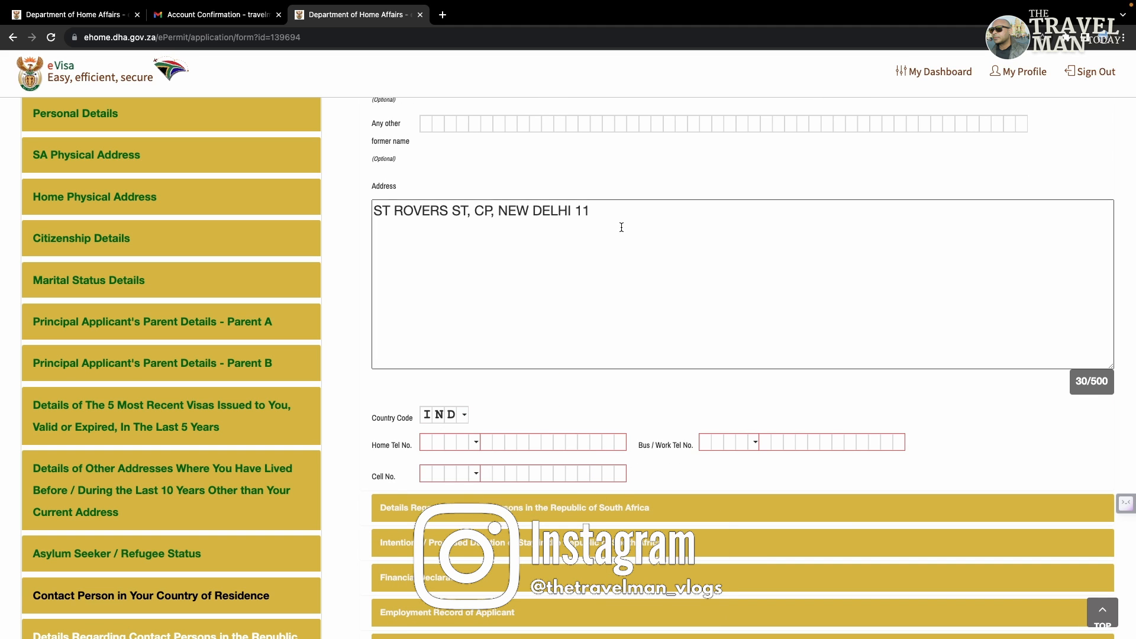
pyautogui.write('001')
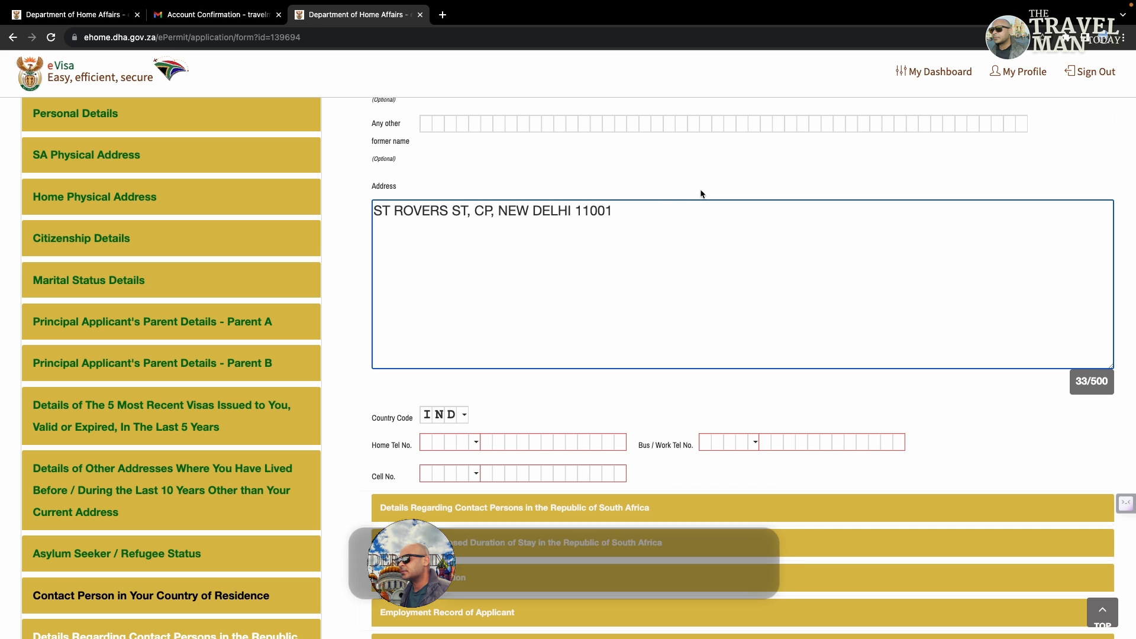
pyautogui.click(533, 405)
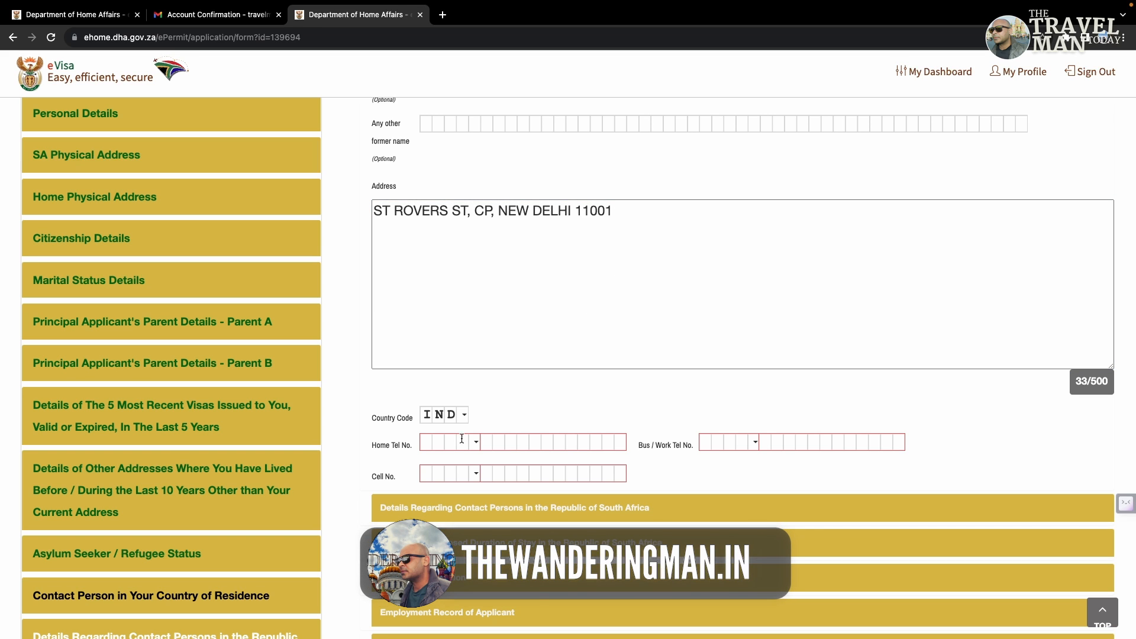
# Step: Set the contact's home phone dialing code to India's +91
pyautogui.click(434, 444)
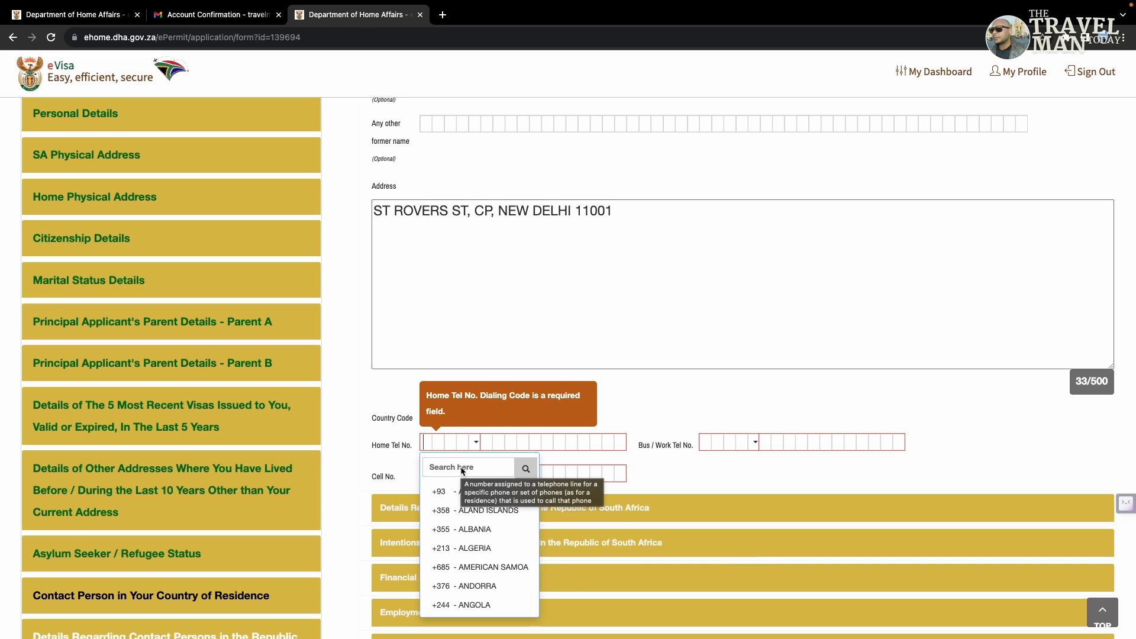
pyautogui.write('INDI')
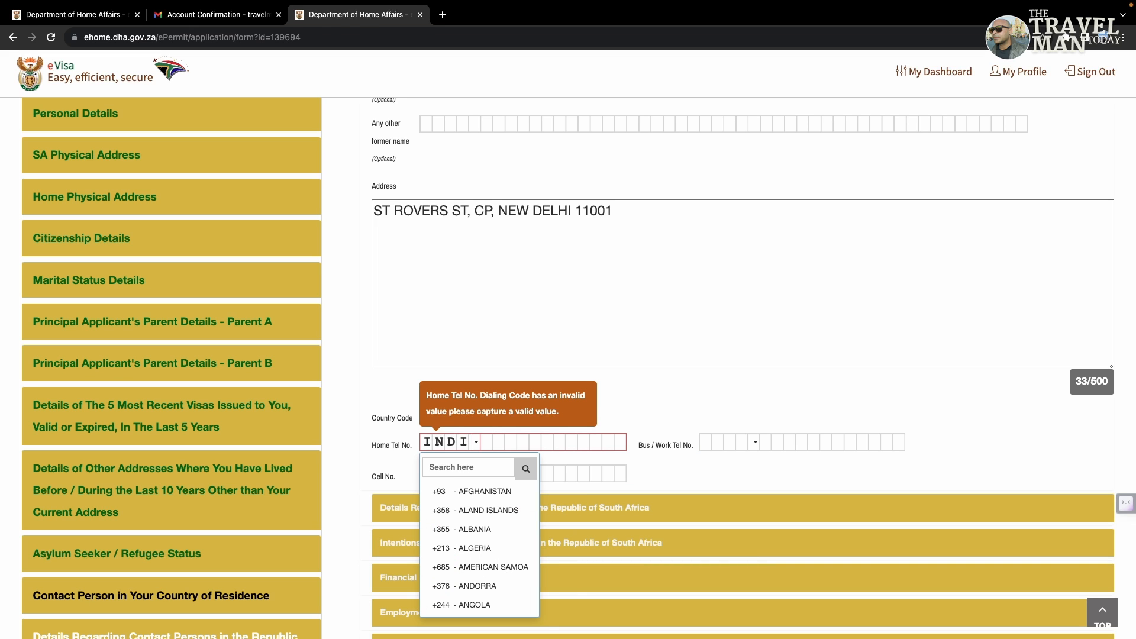
pyautogui.press('BackSpace')
pyautogui.press('BackSpace')
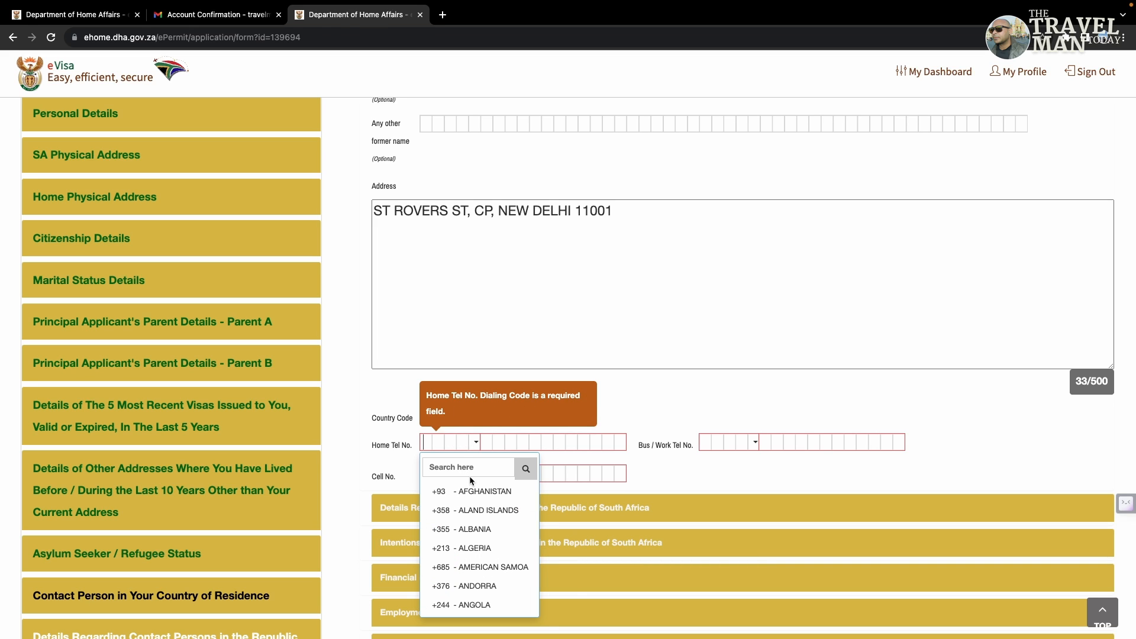
pyautogui.click(462, 467)
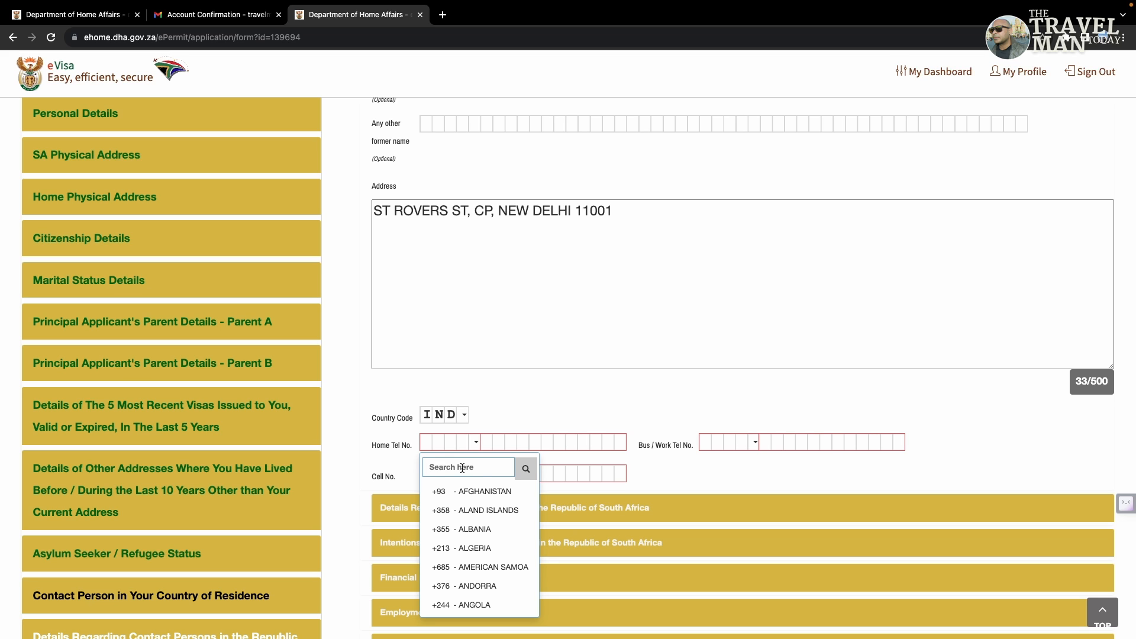
pyautogui.write('ind')
pyautogui.click(473, 530)
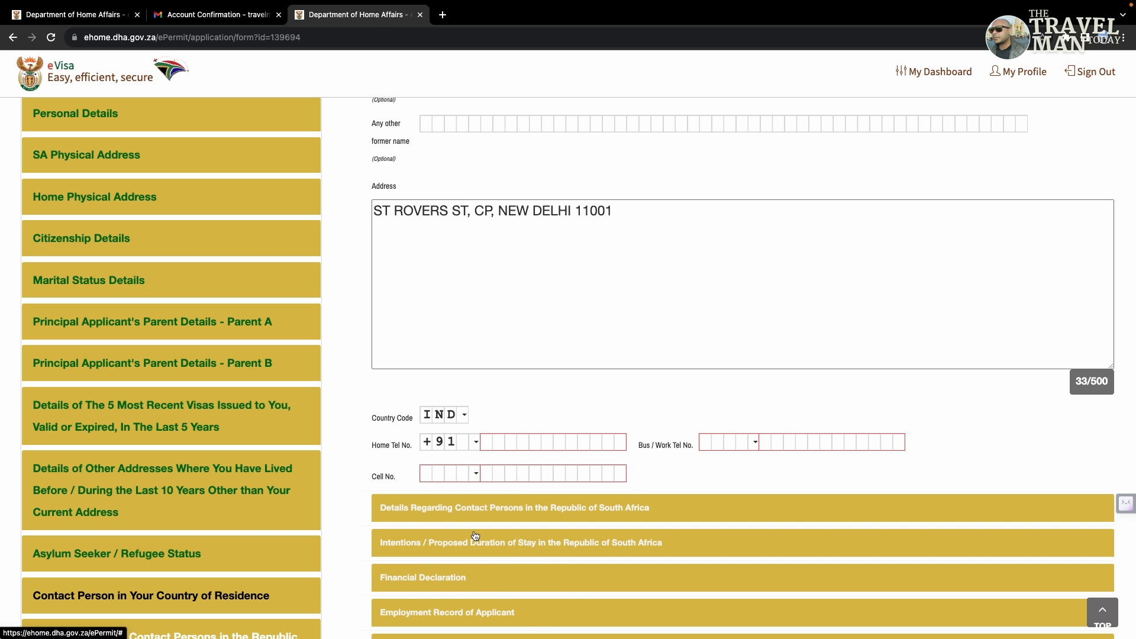
pyautogui.click(491, 447)
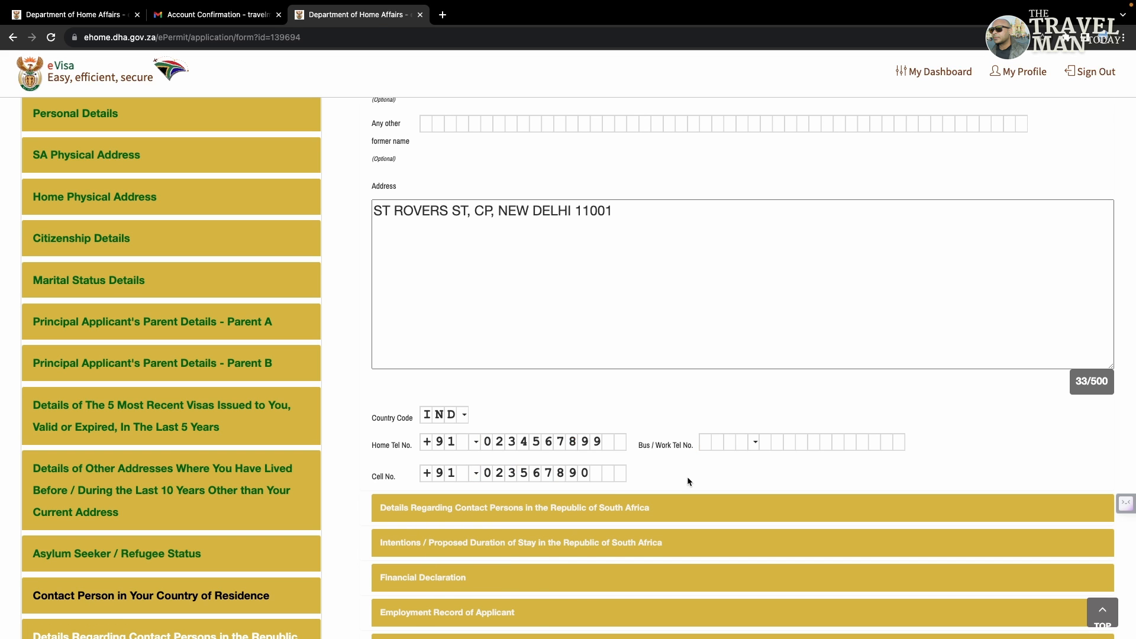
pyautogui.scroll(-3, 687, 477)
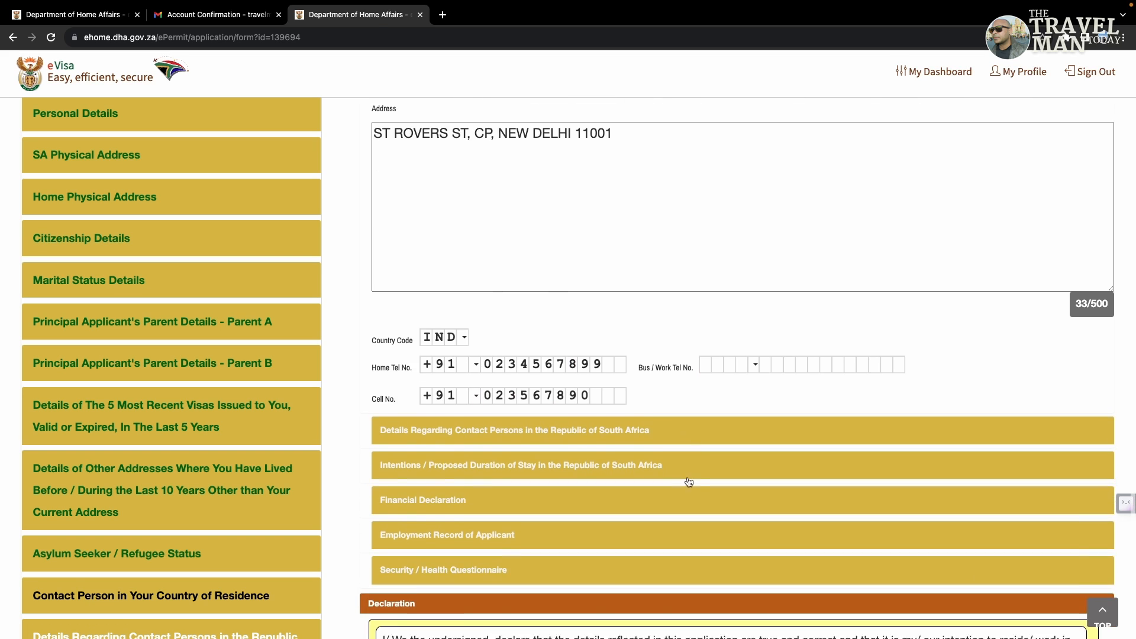
pyautogui.click(648, 390)
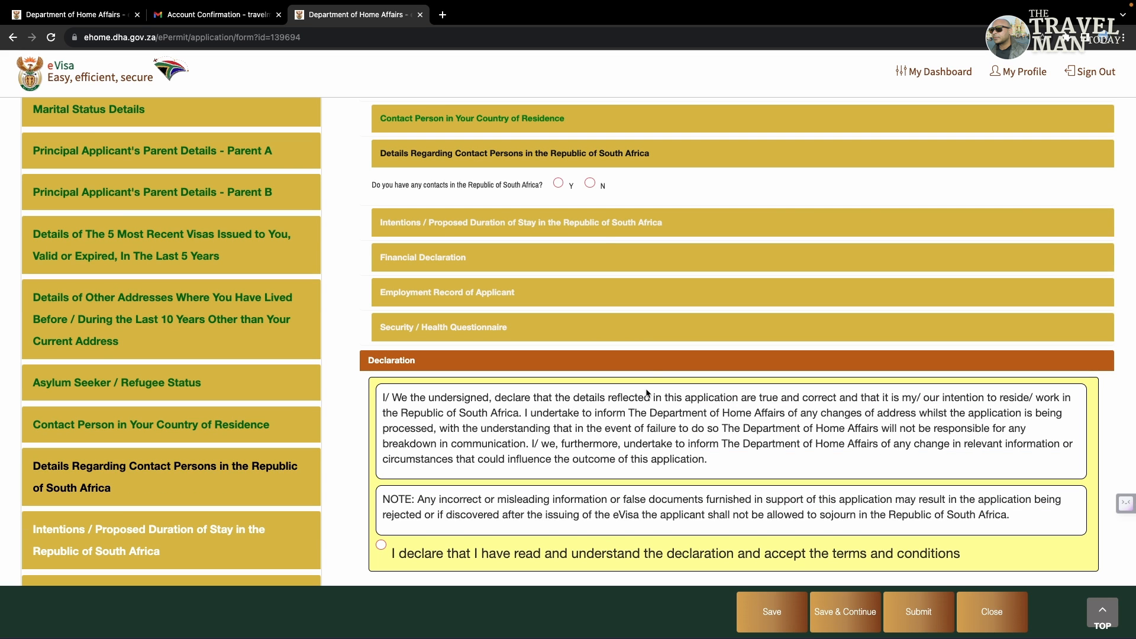
# Step: Answer No to having contacts in South Africa
pyautogui.click(590, 183)
pyautogui.click(637, 230)
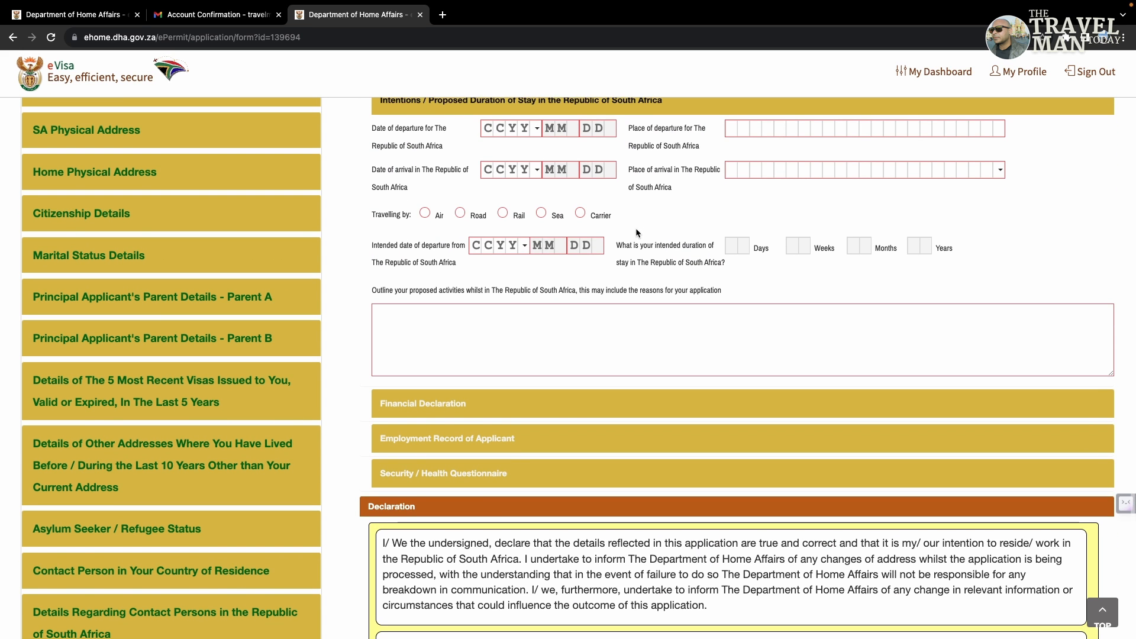
pyautogui.scroll(2, 645, 225)
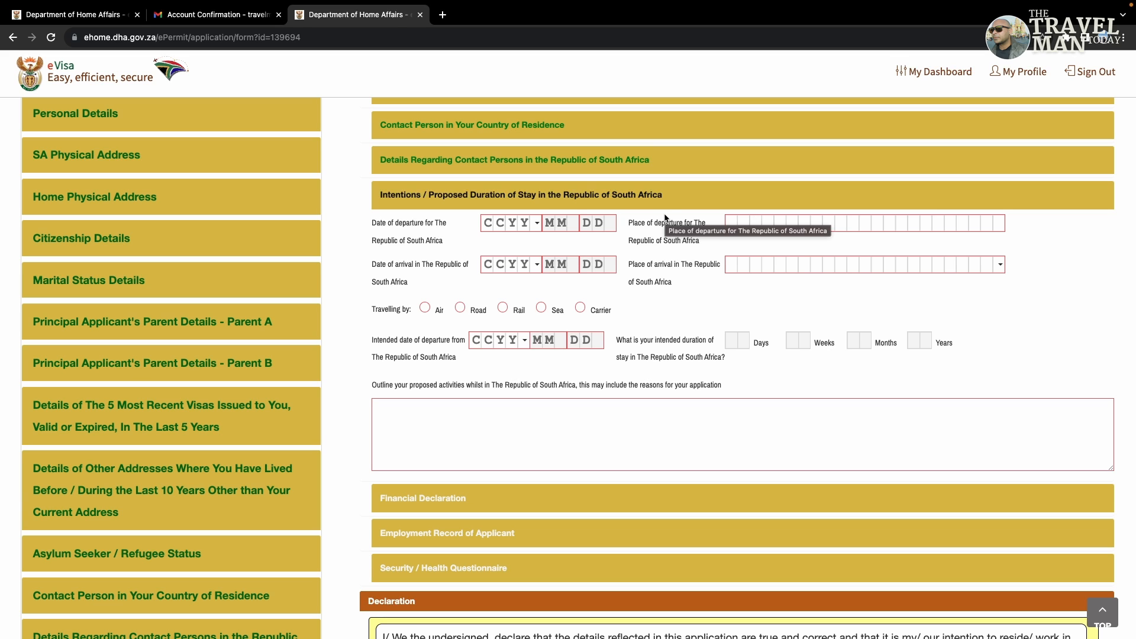
# Step: Set the departure date for South Africa to 2023-10-23
pyautogui.click(485, 225)
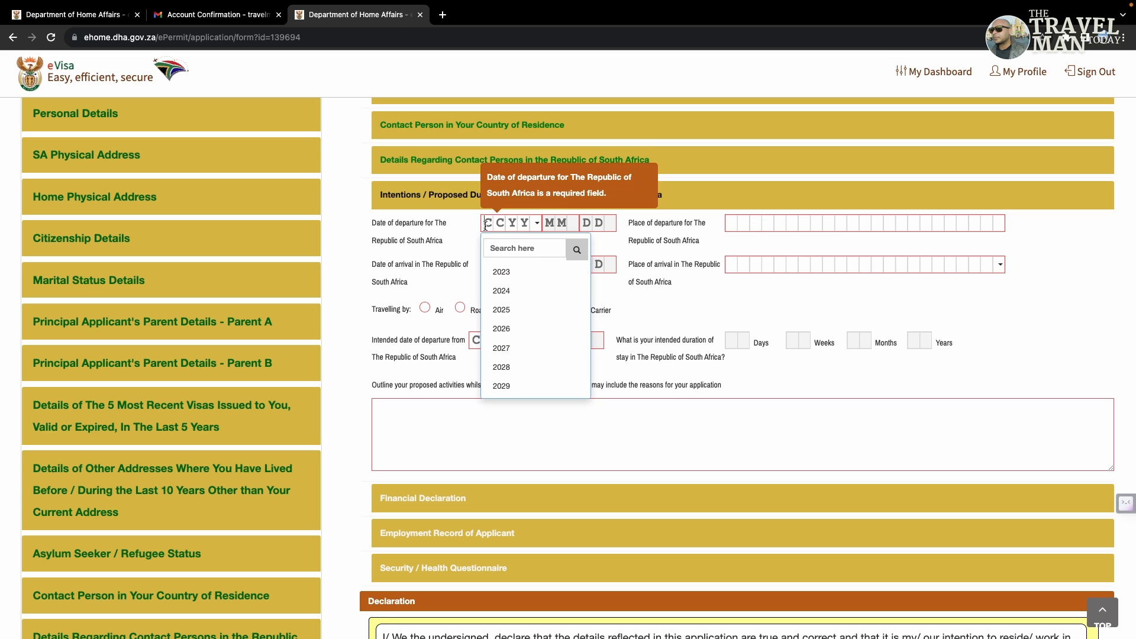
pyautogui.click(501, 244)
pyautogui.write('2023')
pyautogui.click(501, 271)
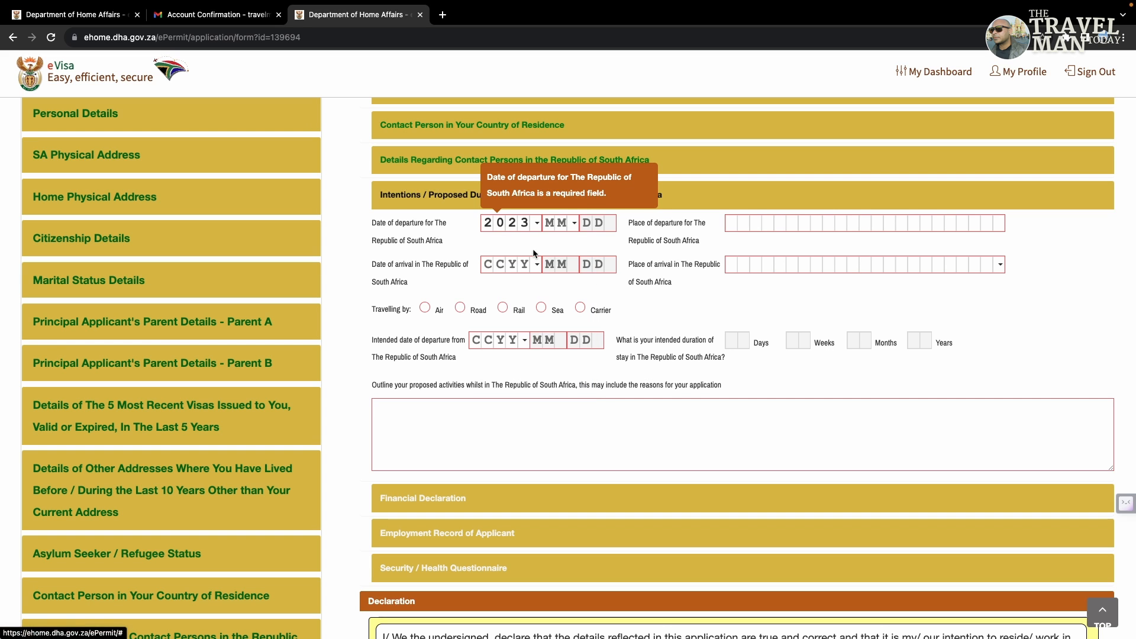
pyautogui.click(549, 222)
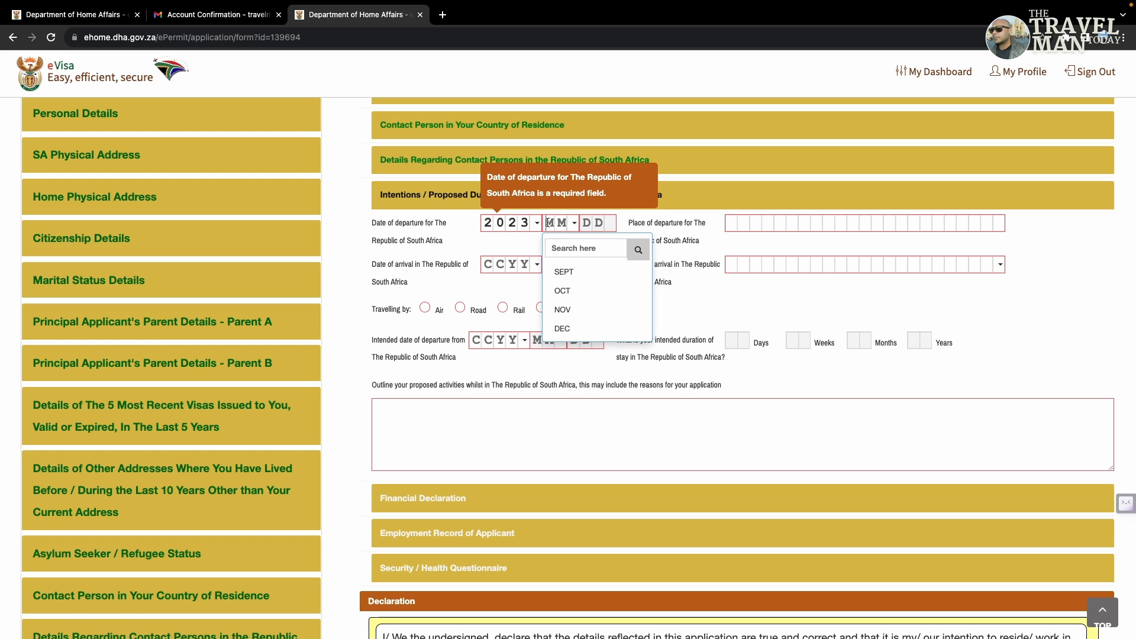
pyautogui.click(569, 296)
pyautogui.click(587, 223)
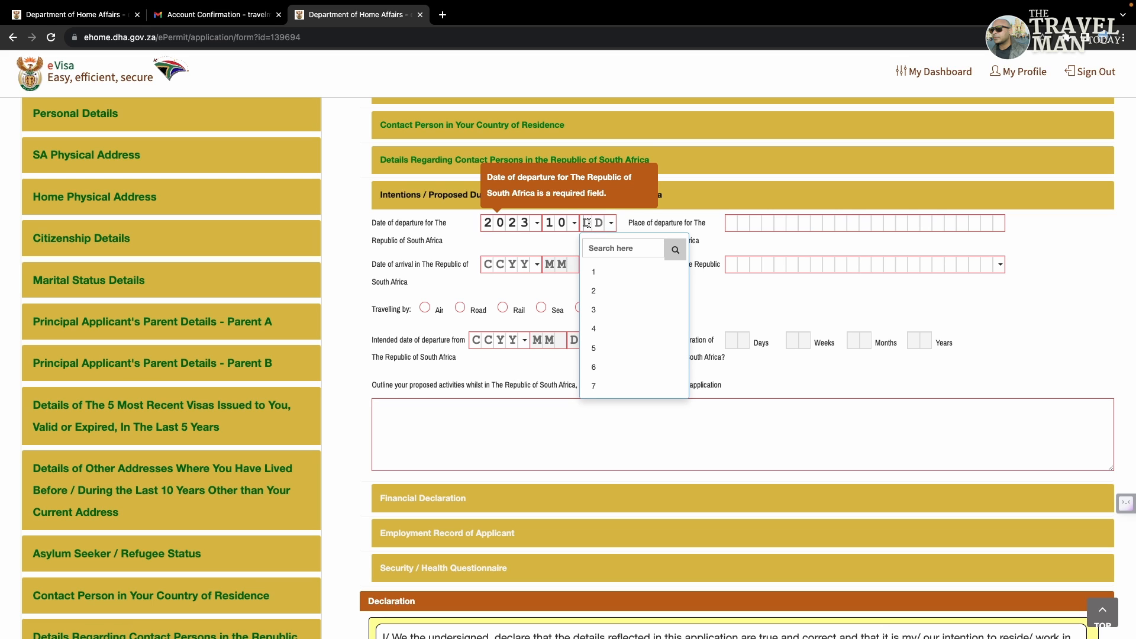
pyautogui.write('23')
pyautogui.click(700, 220)
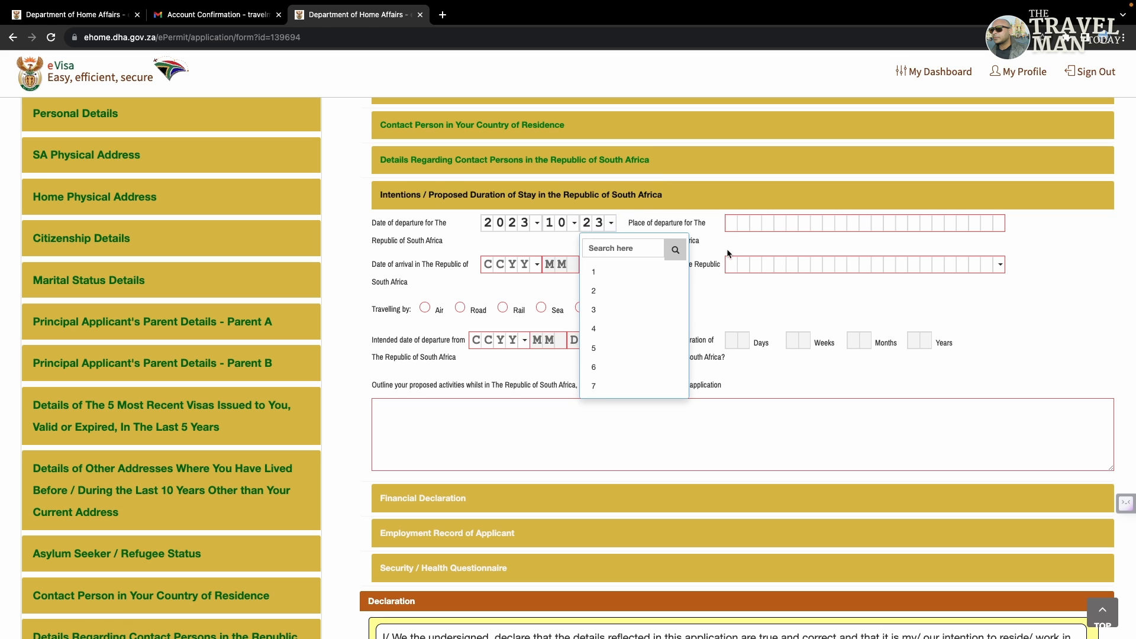
pyautogui.click(805, 315)
pyautogui.click(732, 224)
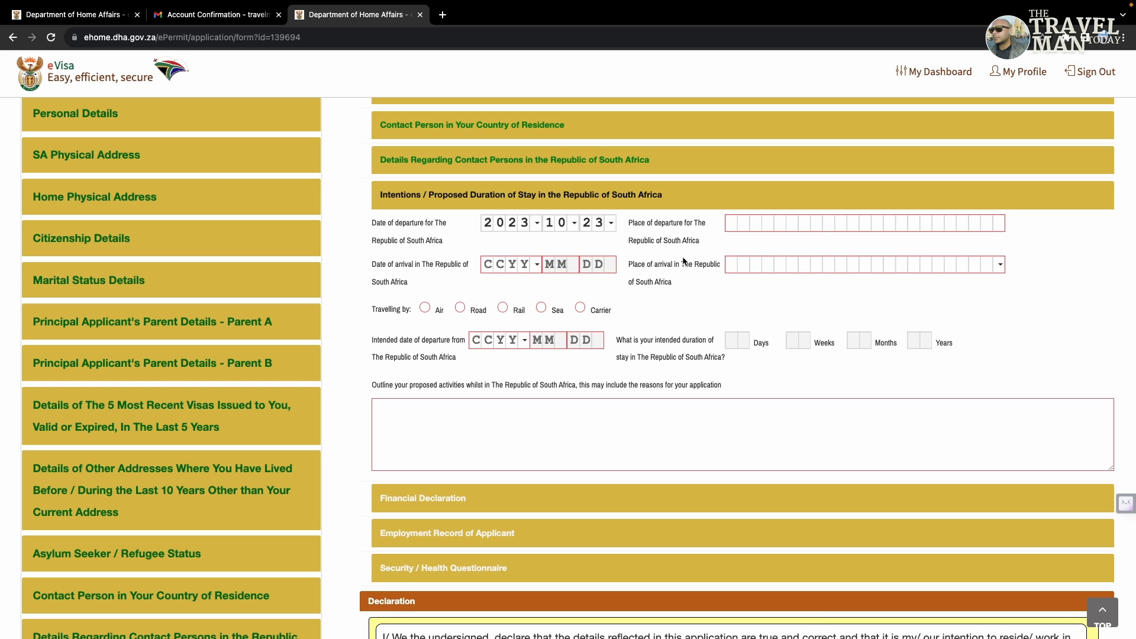
# Step: Set the arrival date to 2023-10-24
pyautogui.click(485, 265)
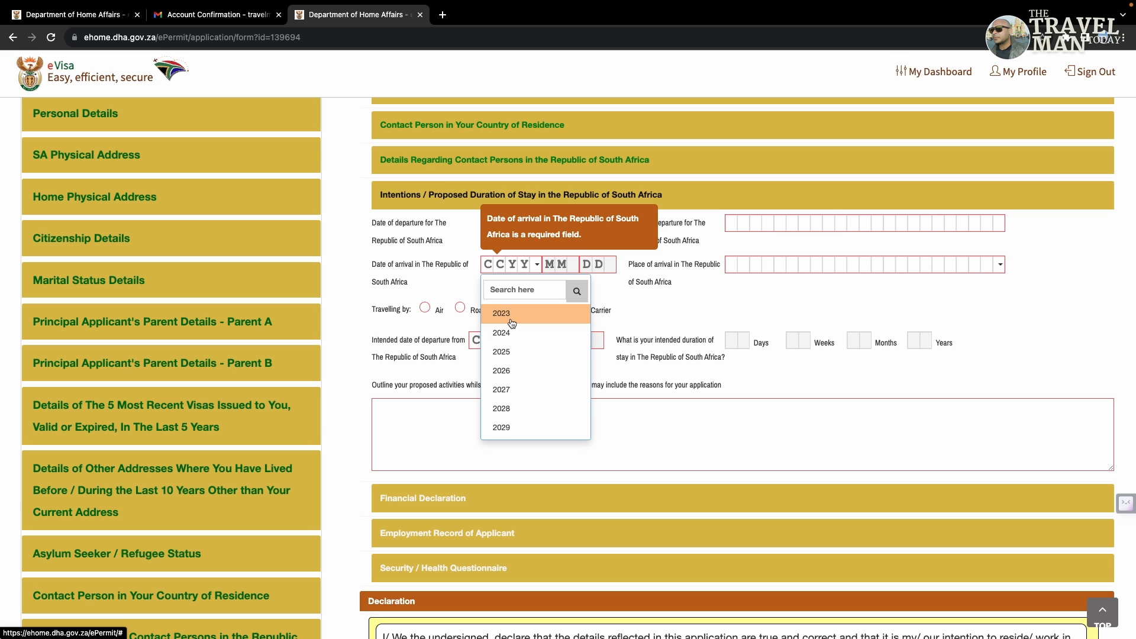
pyautogui.click(427, 275)
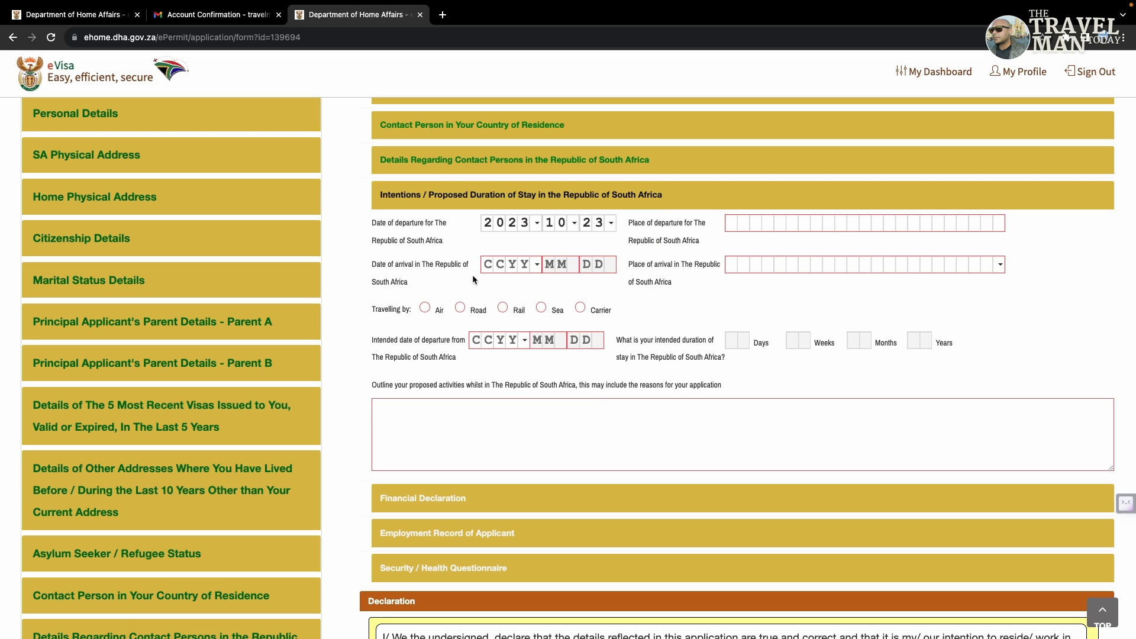
pyautogui.click(487, 263)
pyautogui.click(501, 313)
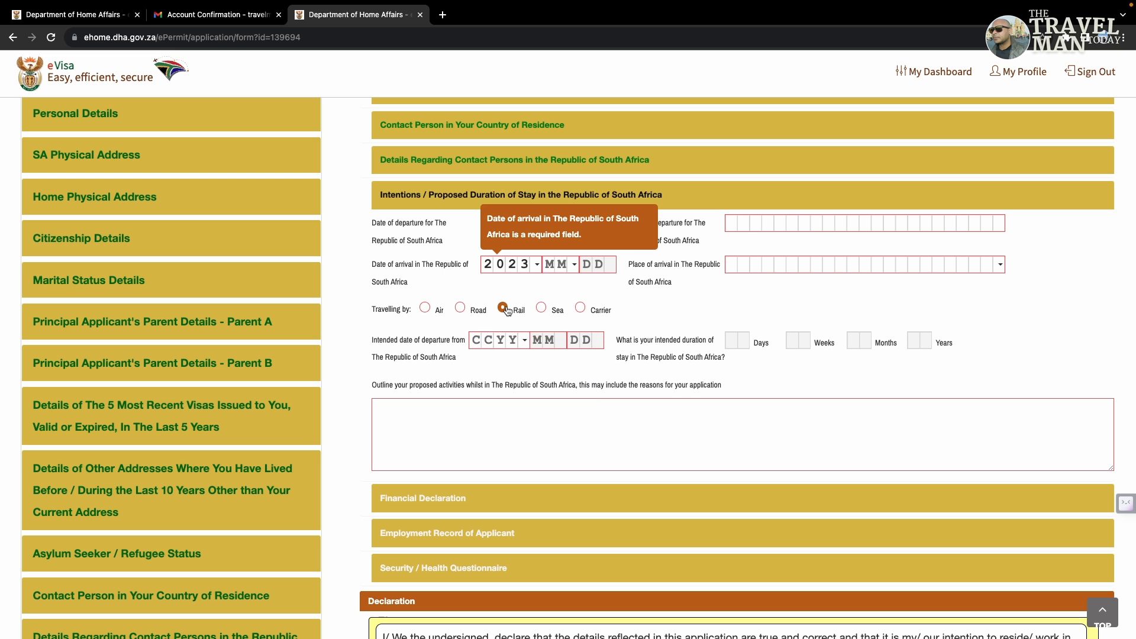
pyautogui.click(548, 265)
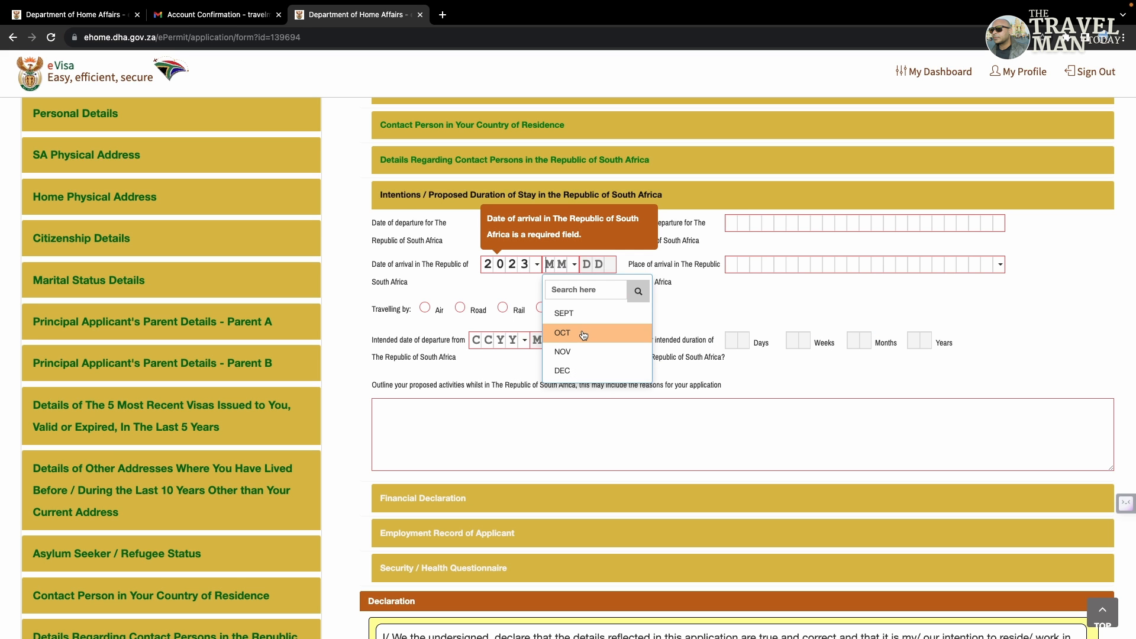
pyautogui.click(583, 333)
pyautogui.click(586, 263)
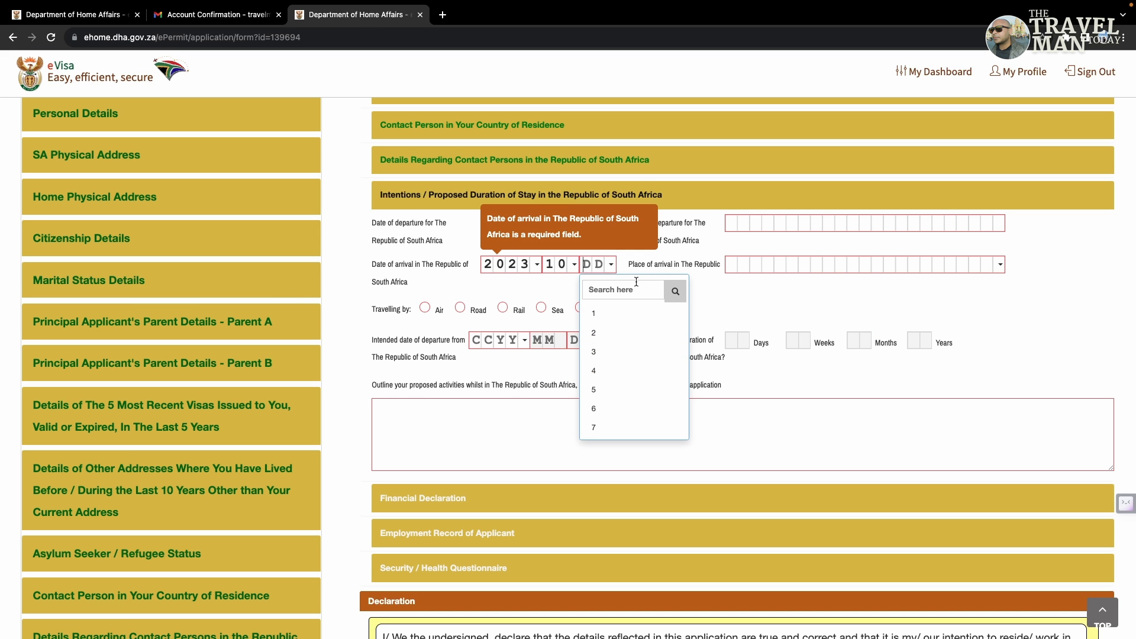
pyautogui.write('24')
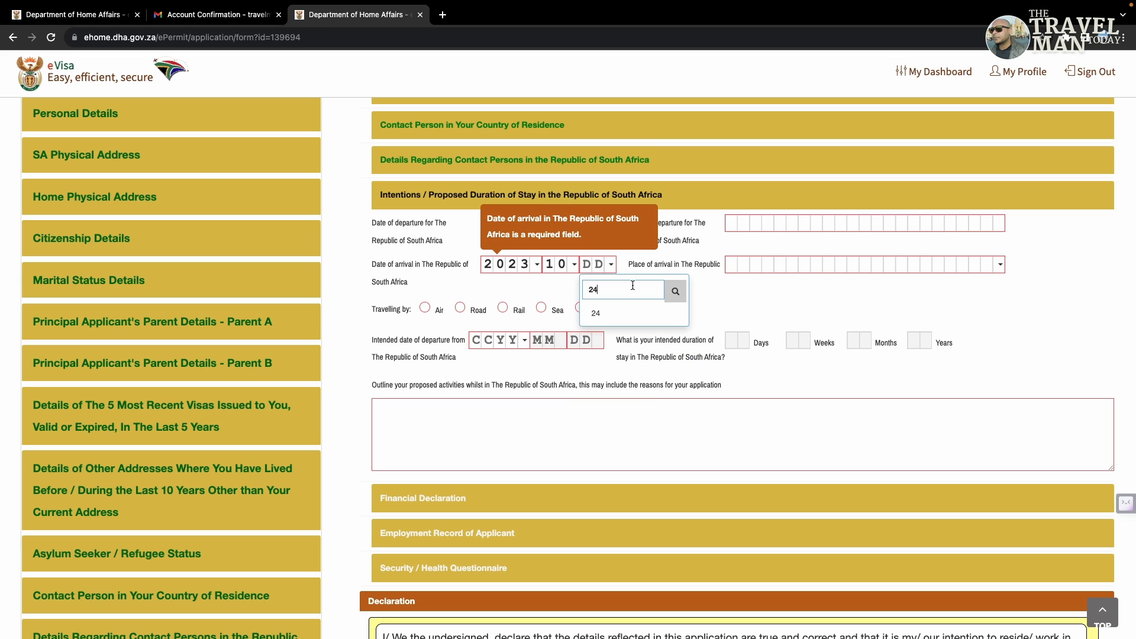
pyautogui.click(680, 303)
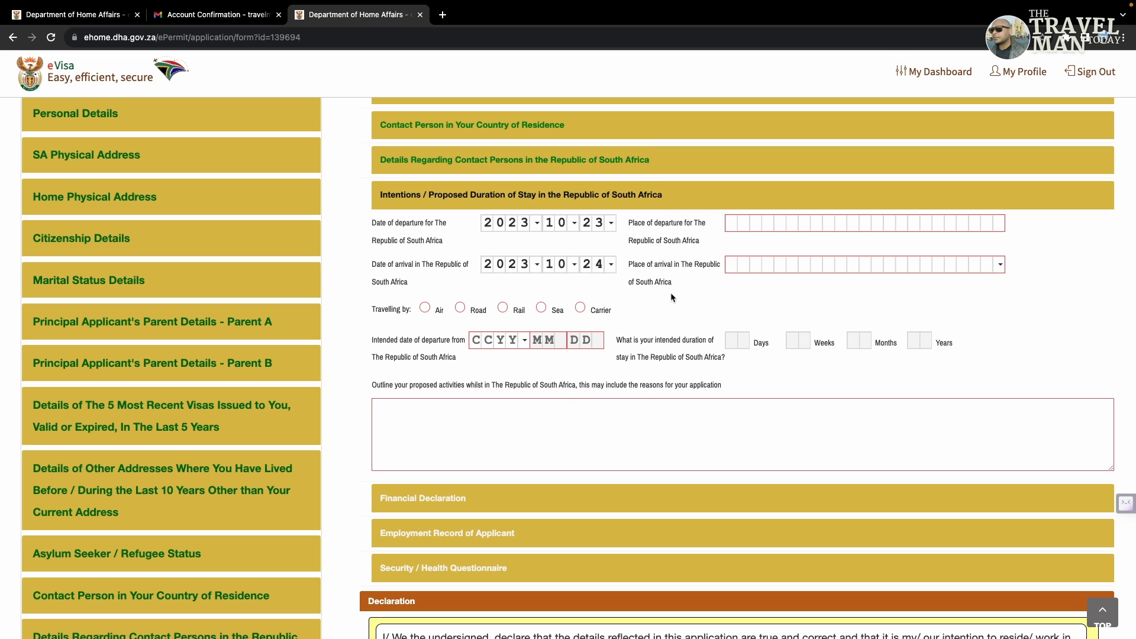
pyautogui.doubleClick(664, 264)
pyautogui.click(690, 258)
# Step: Enter the route NEW DELHI to JOHANNESBURG INT with air as the mode of travel
pyautogui.click(731, 220)
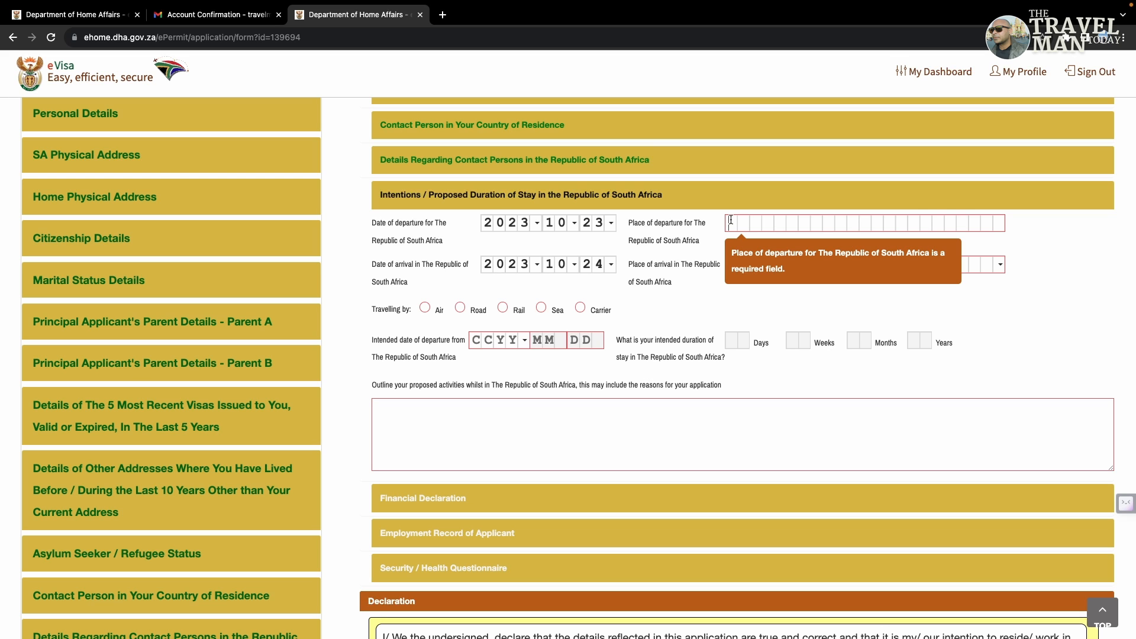
pyautogui.write('NEWD')
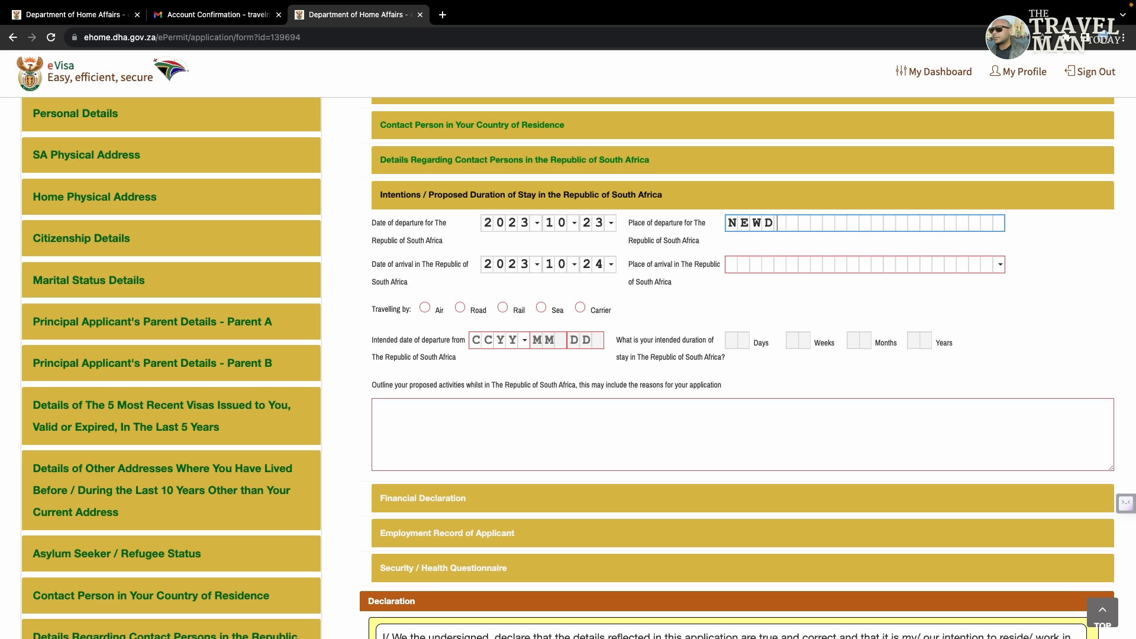
pyautogui.press('BackSpace')
pyautogui.write('DELHI')
pyautogui.click(688, 289)
pyautogui.click(731, 268)
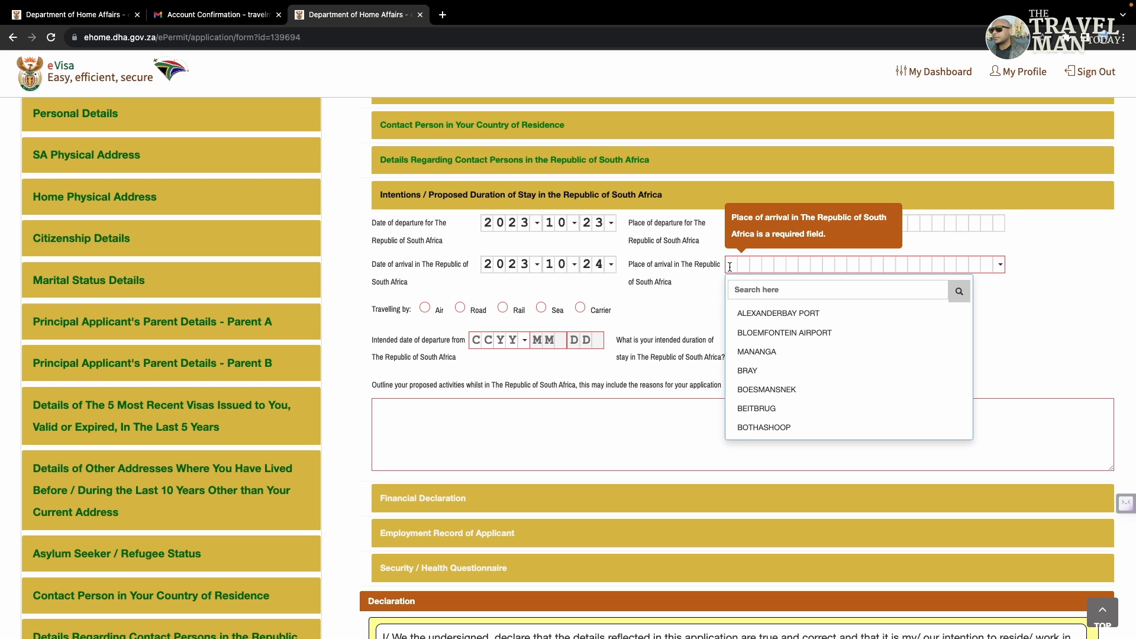
pyautogui.write('JO')
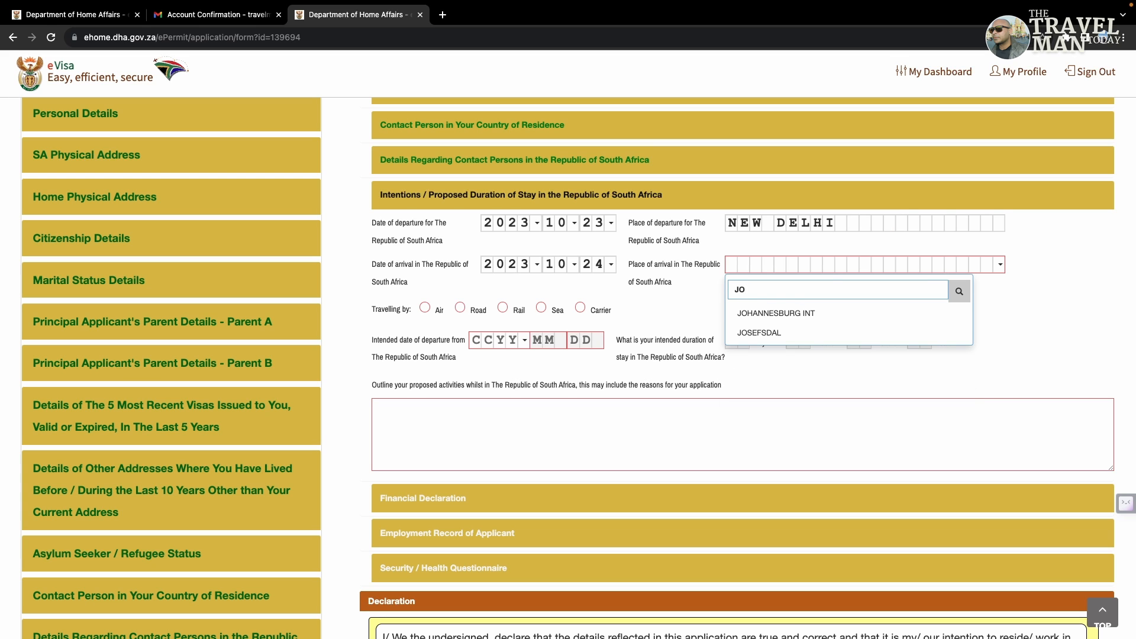
pyautogui.click(749, 314)
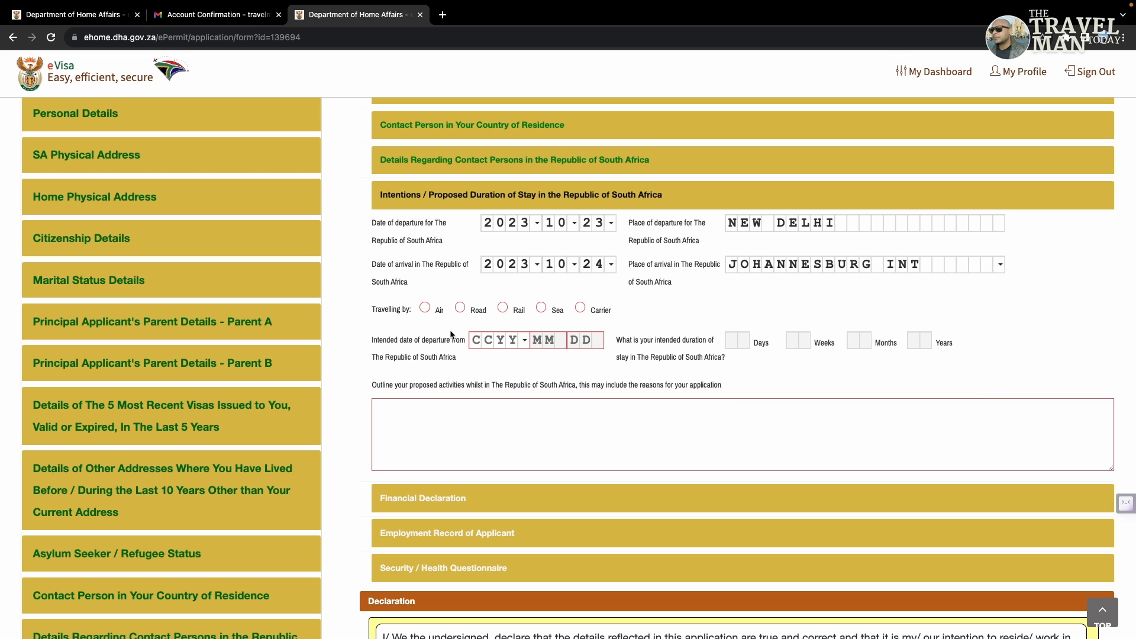
pyautogui.click(424, 307)
# Step: Set the departure date from South Africa to 2023-11-02
pyautogui.click(475, 339)
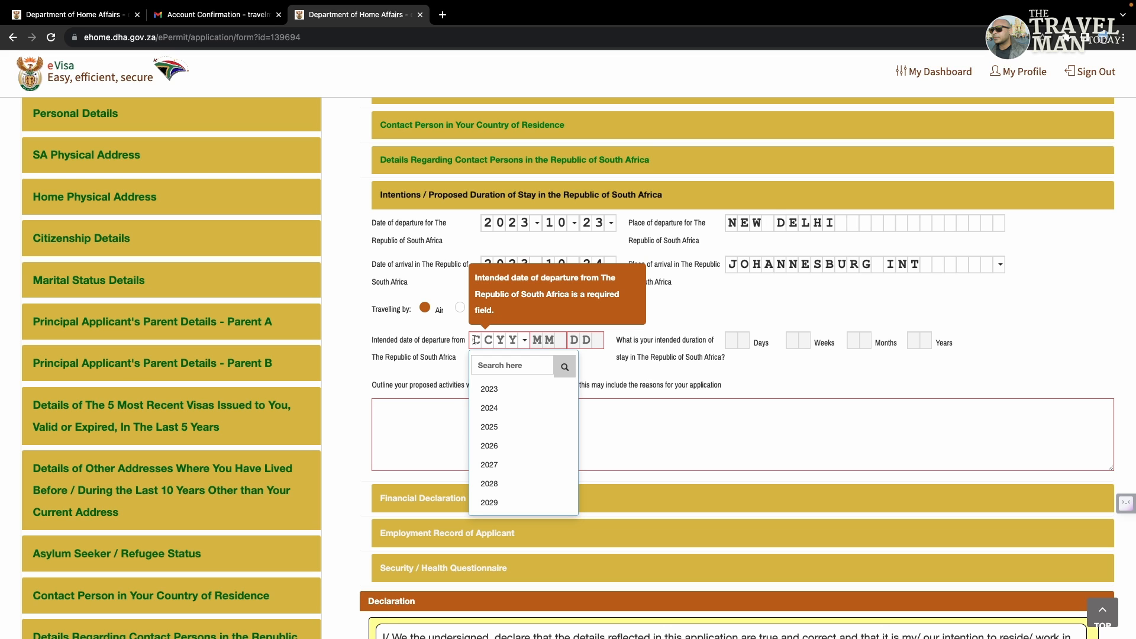
pyautogui.click(489, 388)
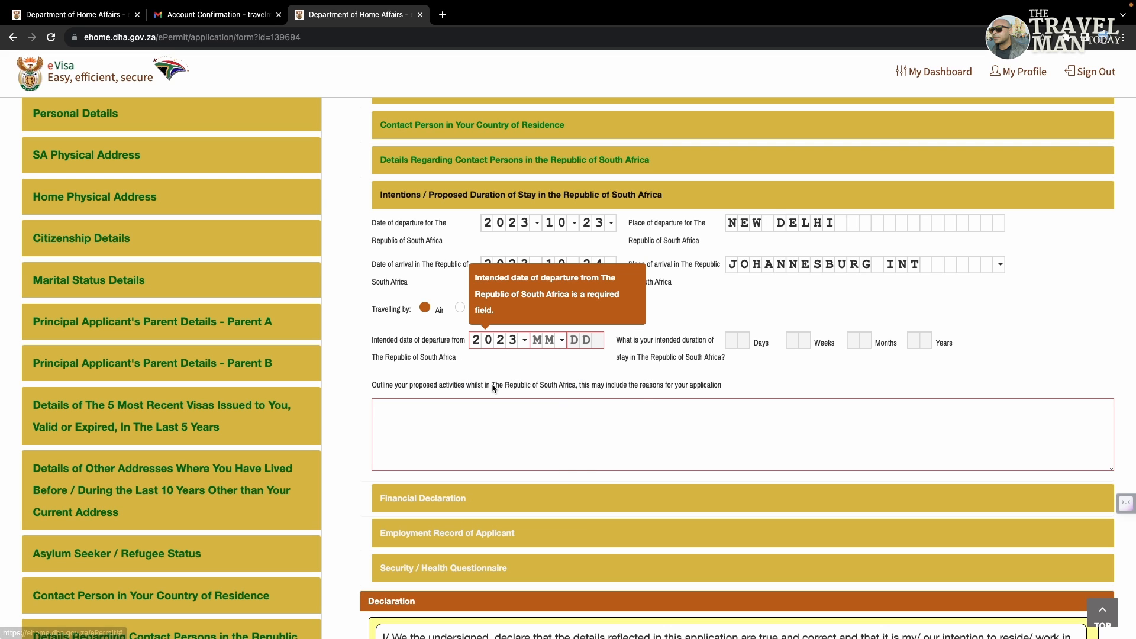
pyautogui.click(536, 340)
pyautogui.click(558, 408)
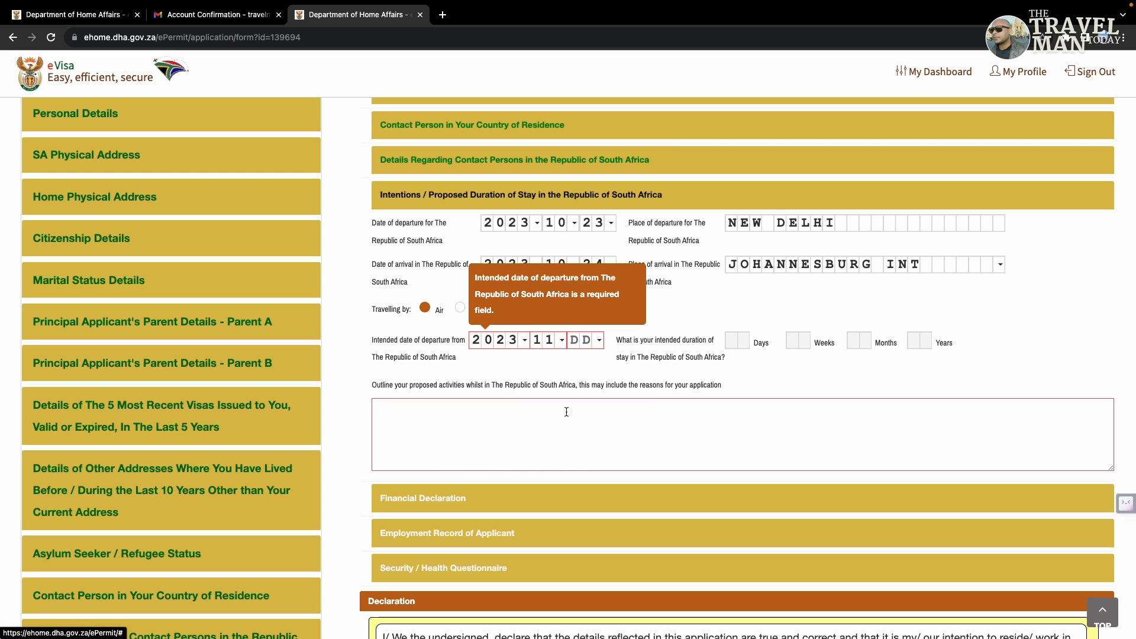
pyautogui.click(577, 340)
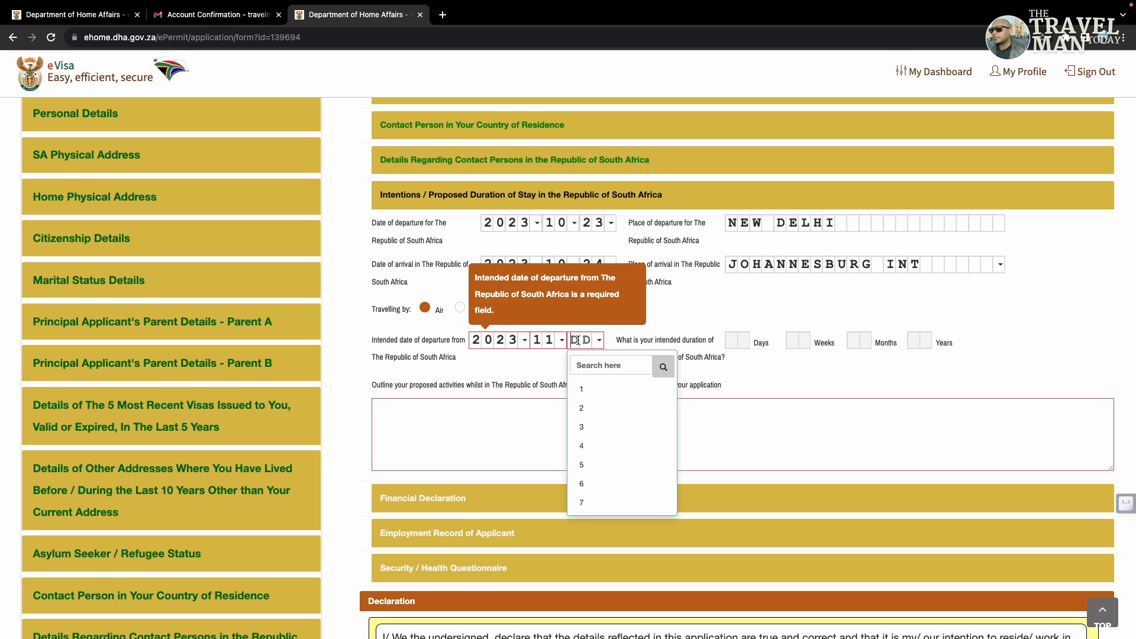
pyautogui.click(591, 408)
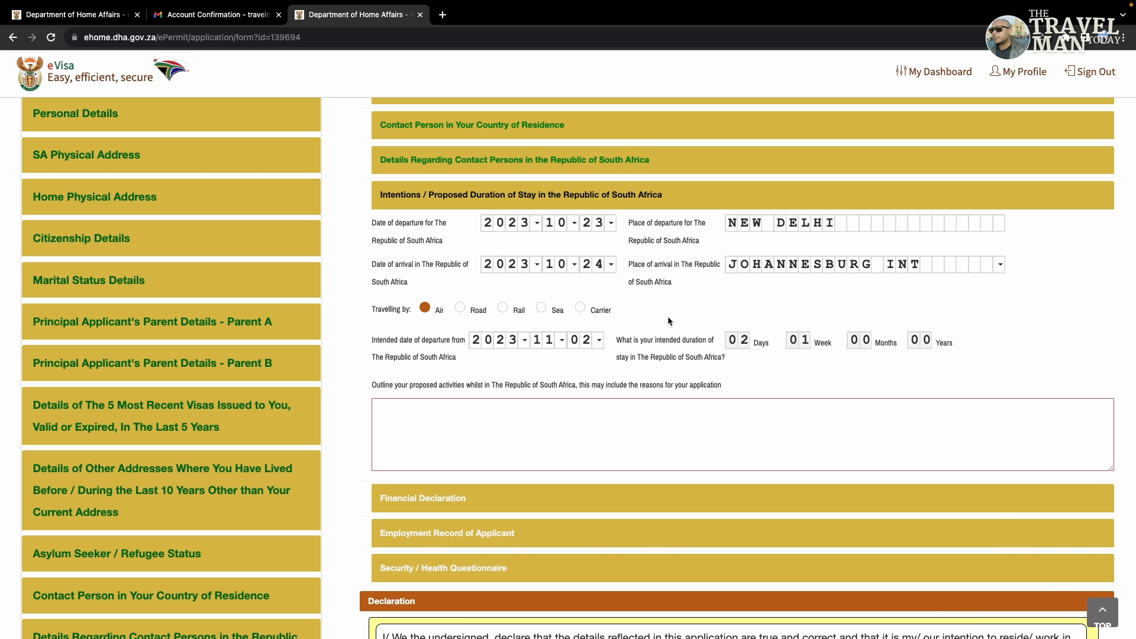
# Step: Enter SIGHTSEEING/TOURISM as the proposed activities
pyautogui.click(545, 425)
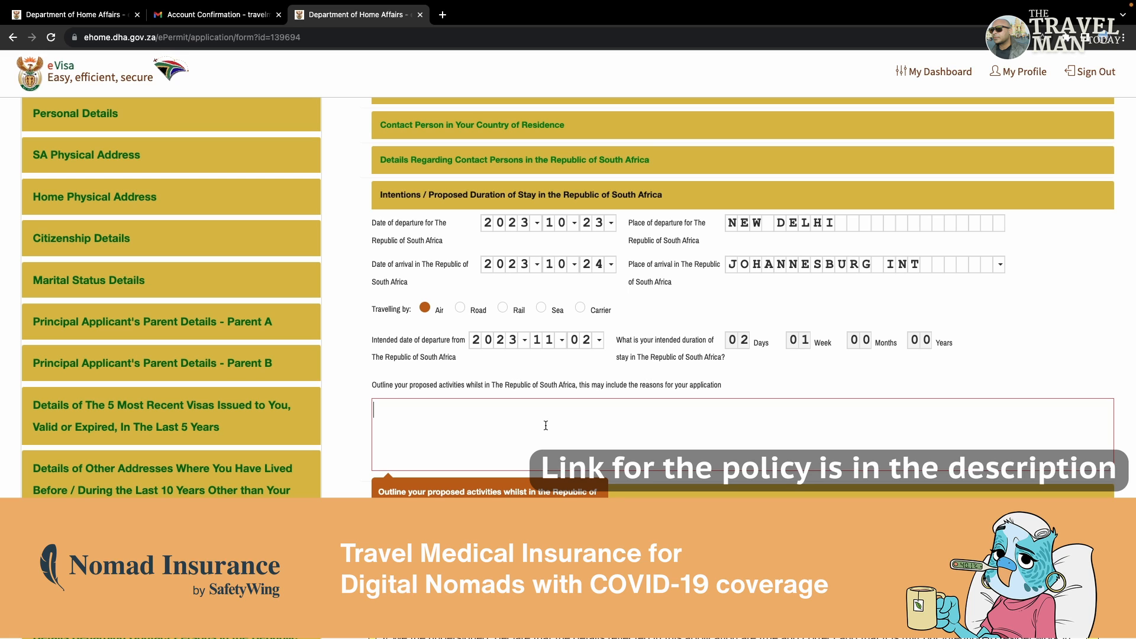
pyautogui.write('Si')
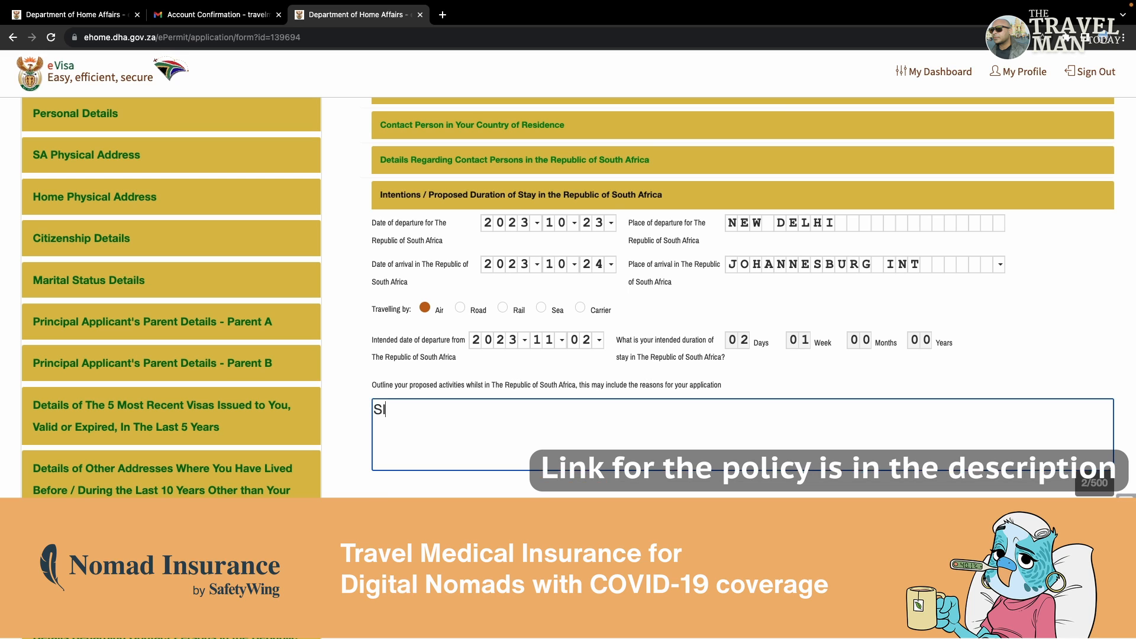
pyautogui.press('BackSpace')
pyautogui.press('BackSpace')
pyautogui.write('SIG')
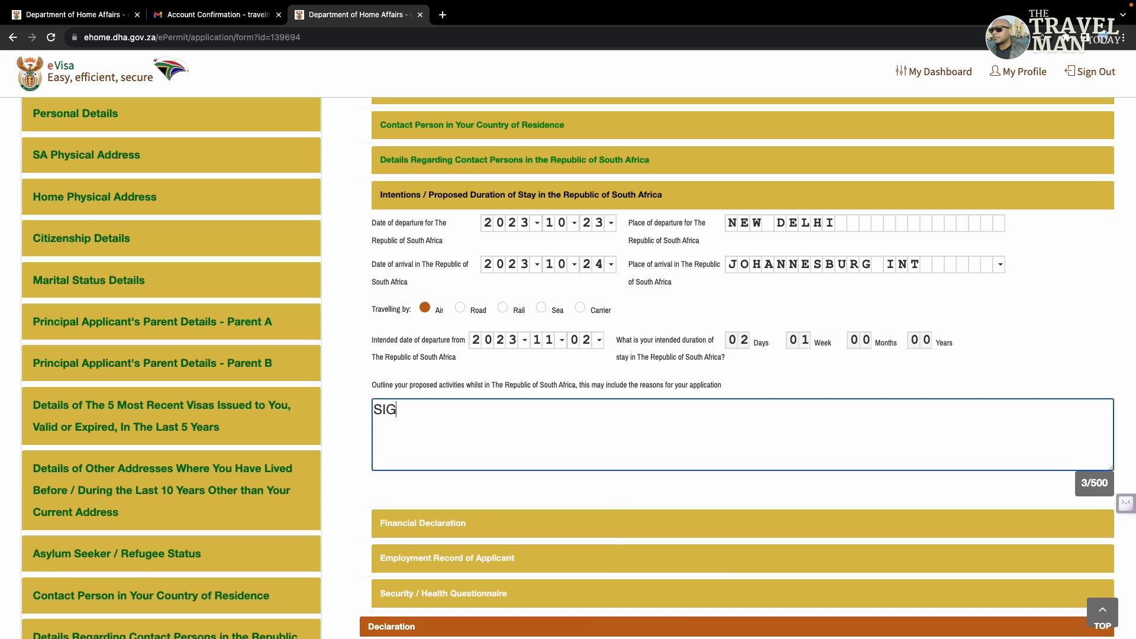
pyautogui.write('HTSEEING')
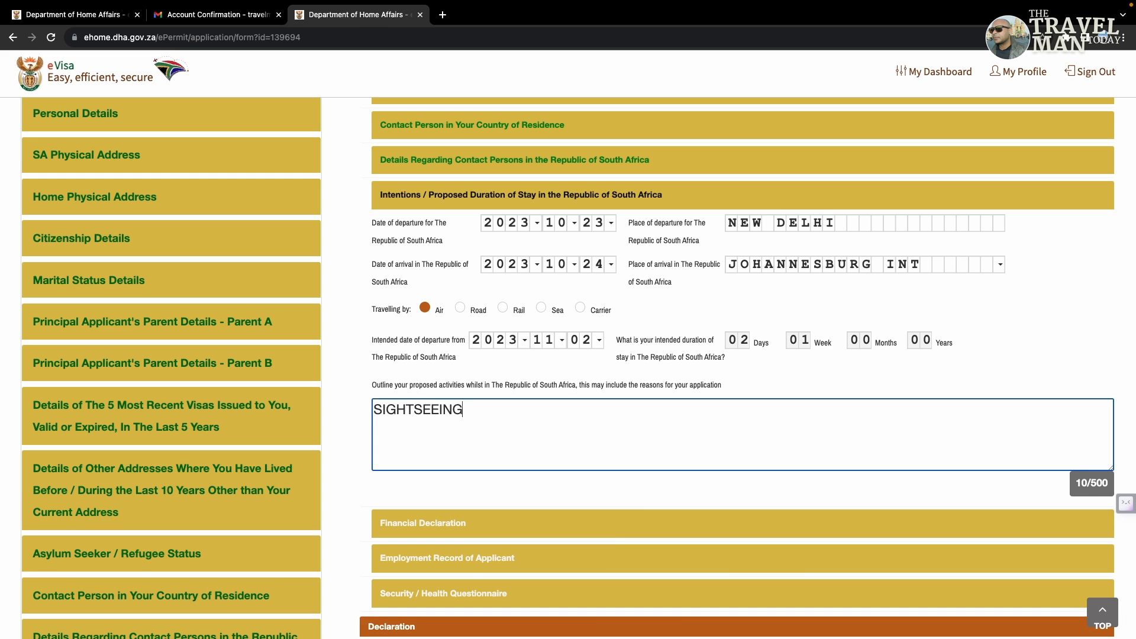
pyautogui.write('/TOURISM')
pyautogui.click(733, 499)
pyautogui.scroll(-2, 734, 499)
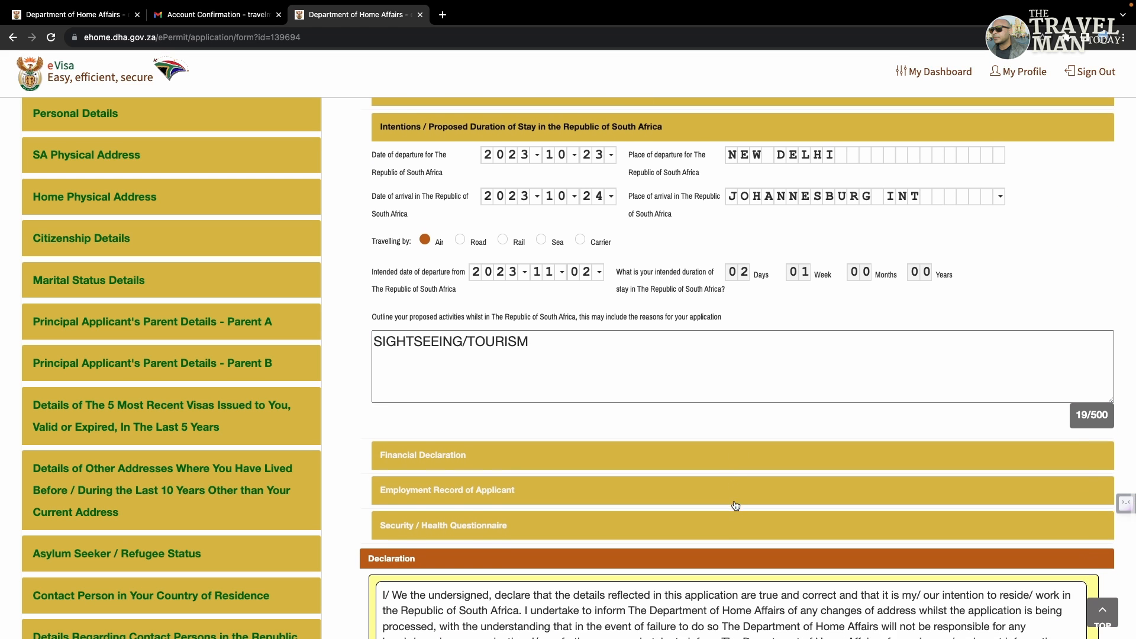
# Step: Declare available funds of 1000 in USD currency, leaving the South African Rand equivalent empty
pyautogui.click(623, 430)
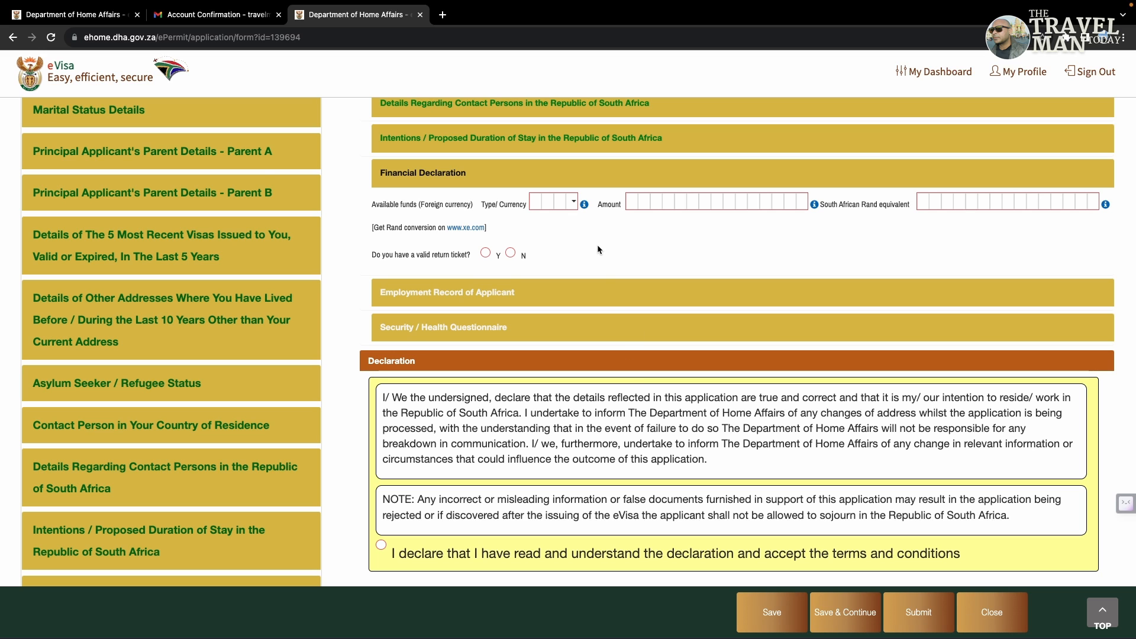
pyautogui.click(564, 204)
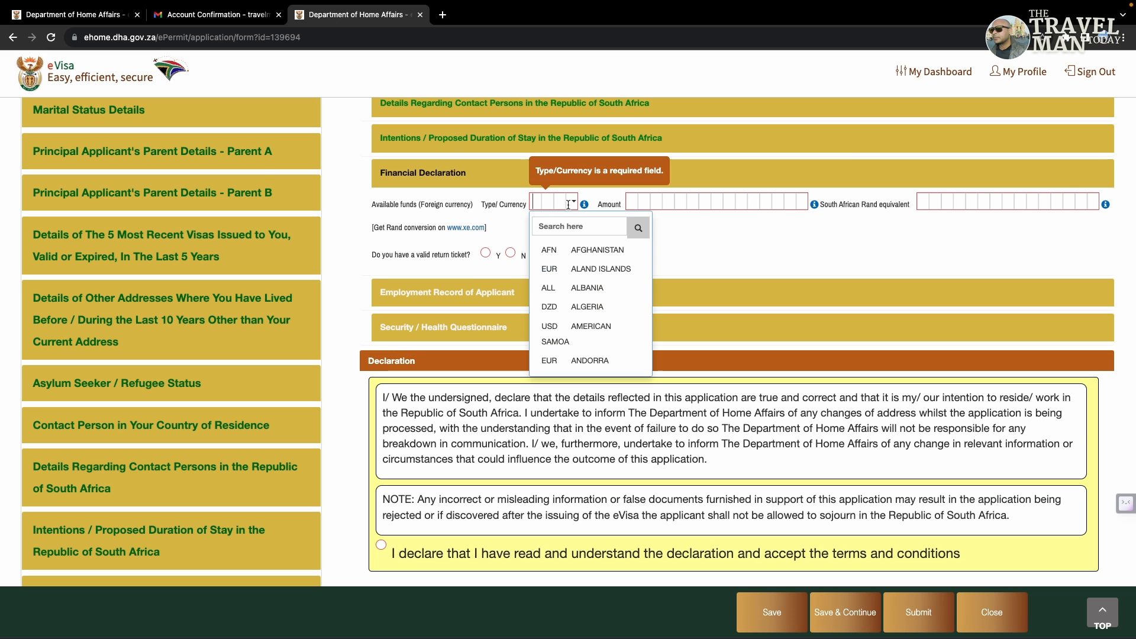
pyautogui.write('US')
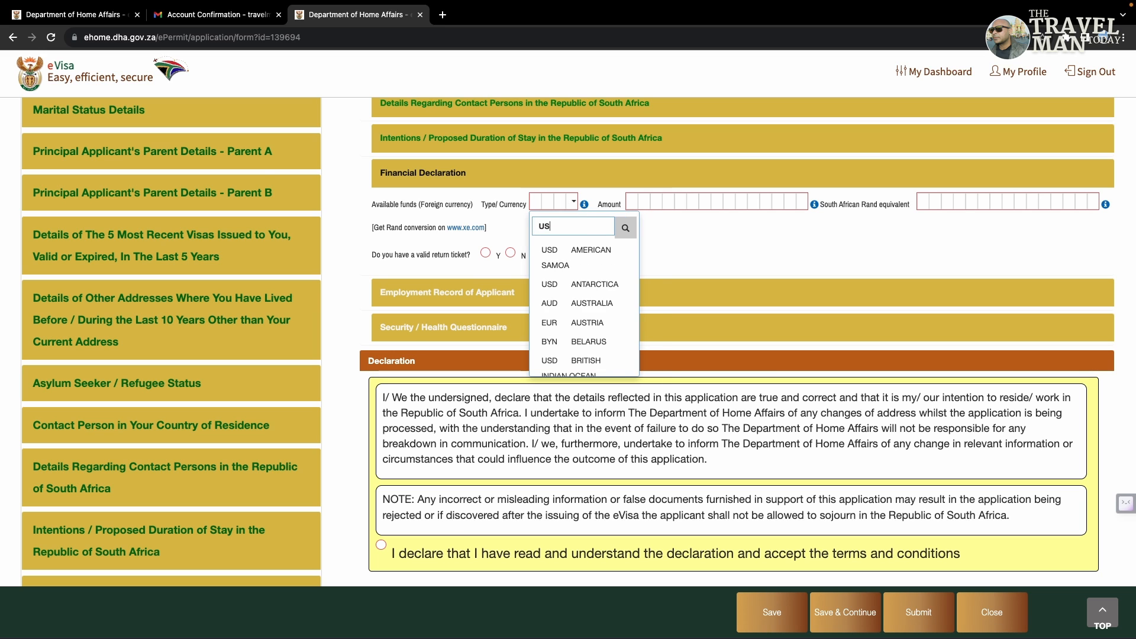
pyautogui.click(584, 249)
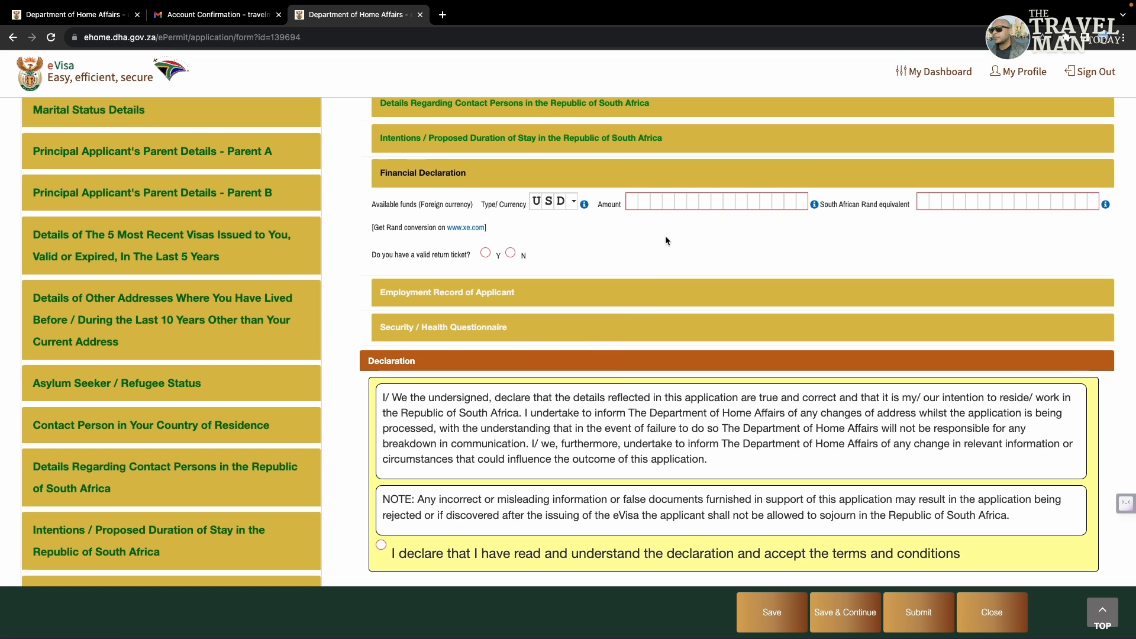
pyautogui.click(633, 201)
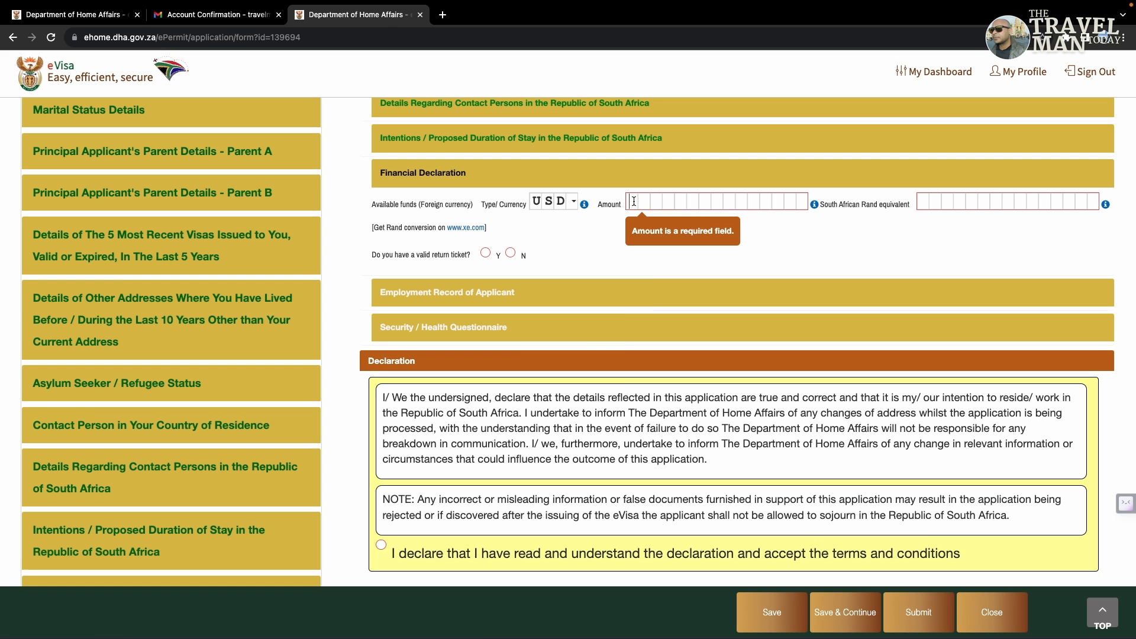
pyautogui.write('1000')
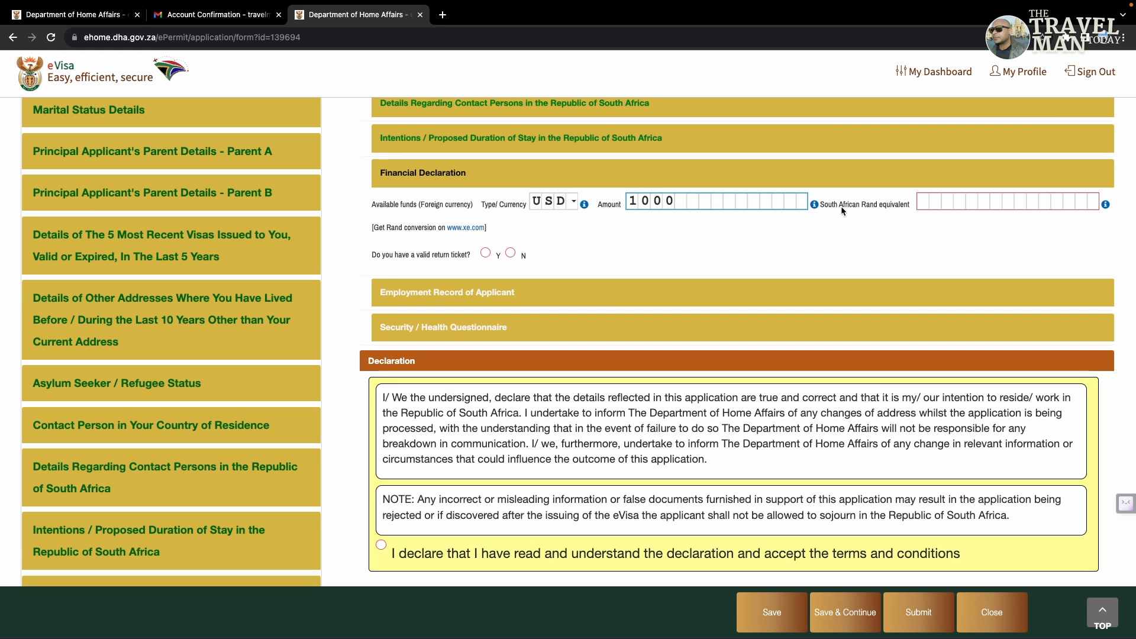
pyautogui.click(845, 224)
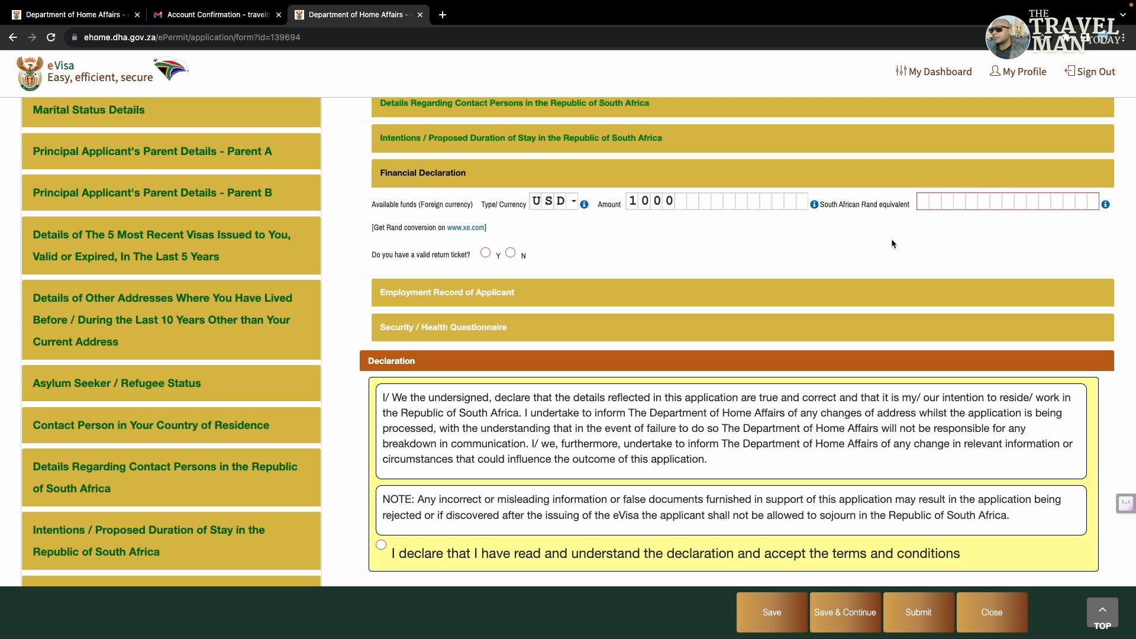
pyautogui.click(928, 201)
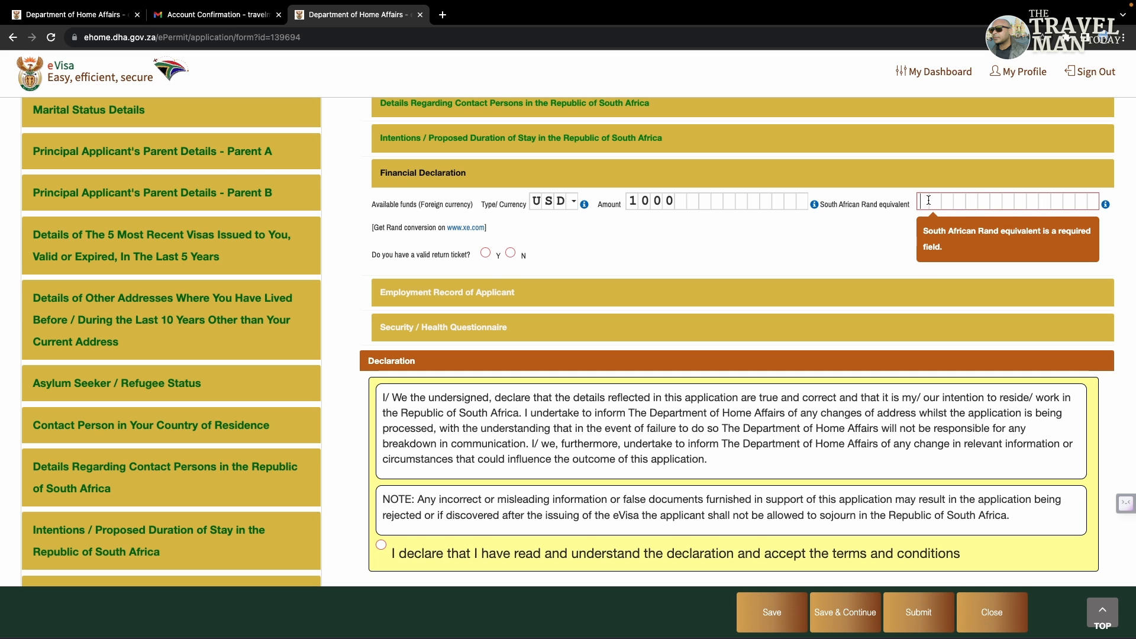
pyautogui.click(833, 233)
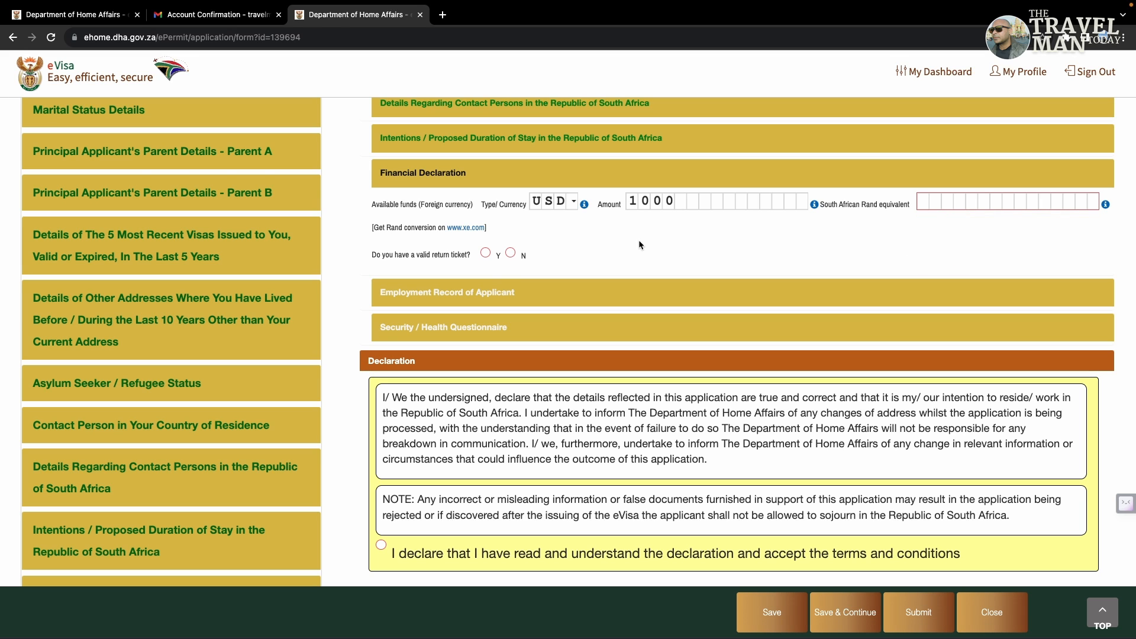
# Step: Search Google for the USD to South African rand rate and convert 1000 dollars (18779.50 rand)
pyautogui.click(442, 14)
pyautogui.write('google.com')
pyautogui.press('Return')
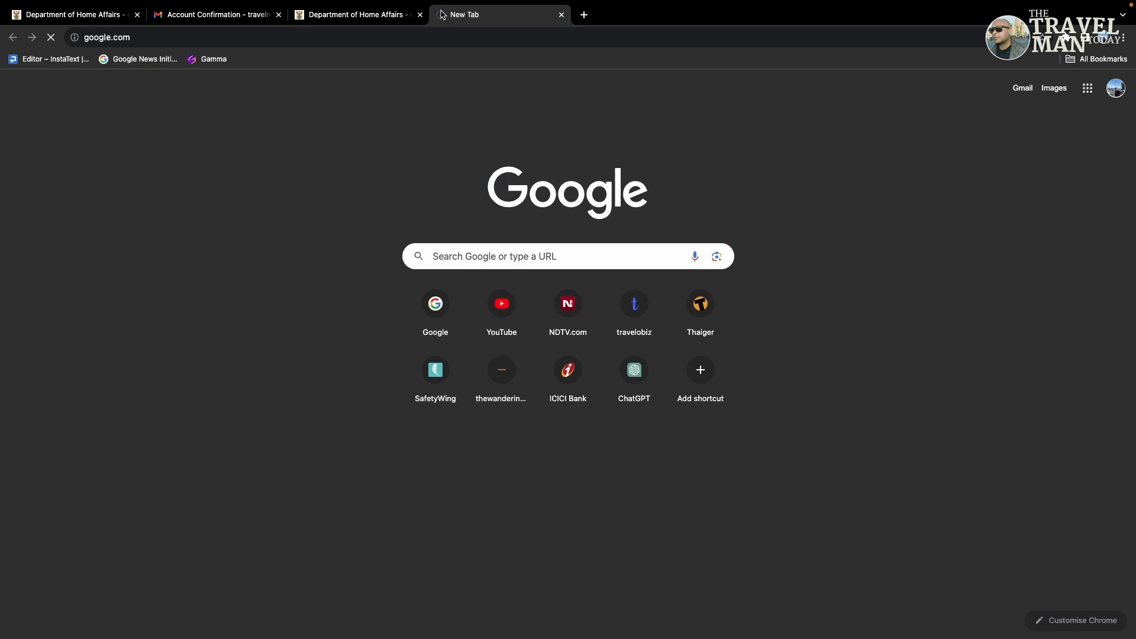
pyautogui.write('U')
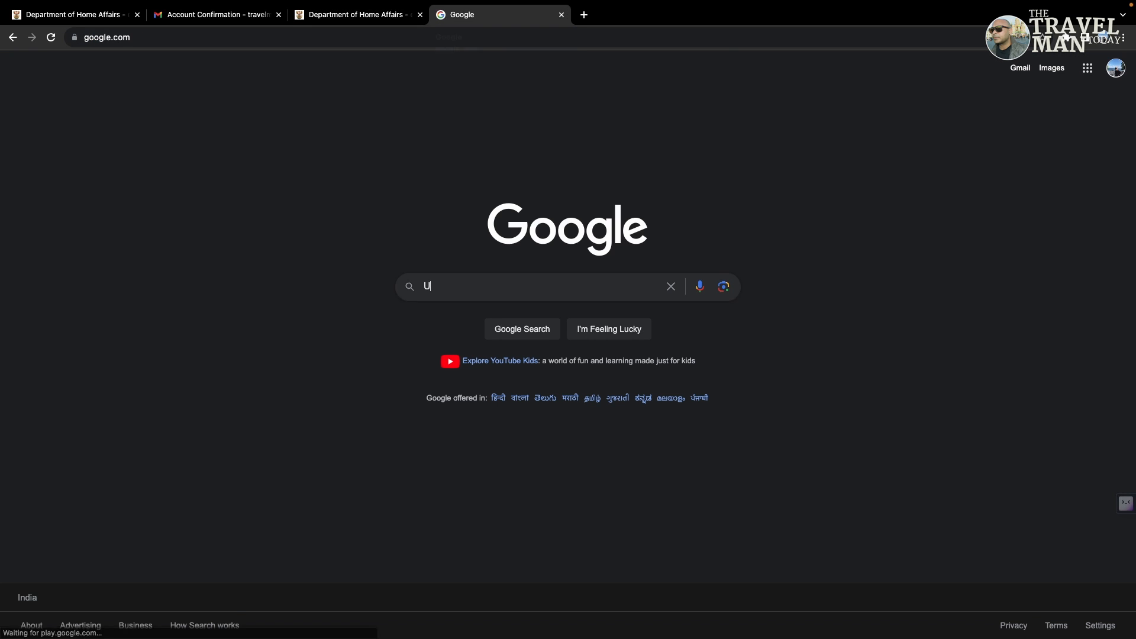
pyautogui.write('SD TO SOUTH')
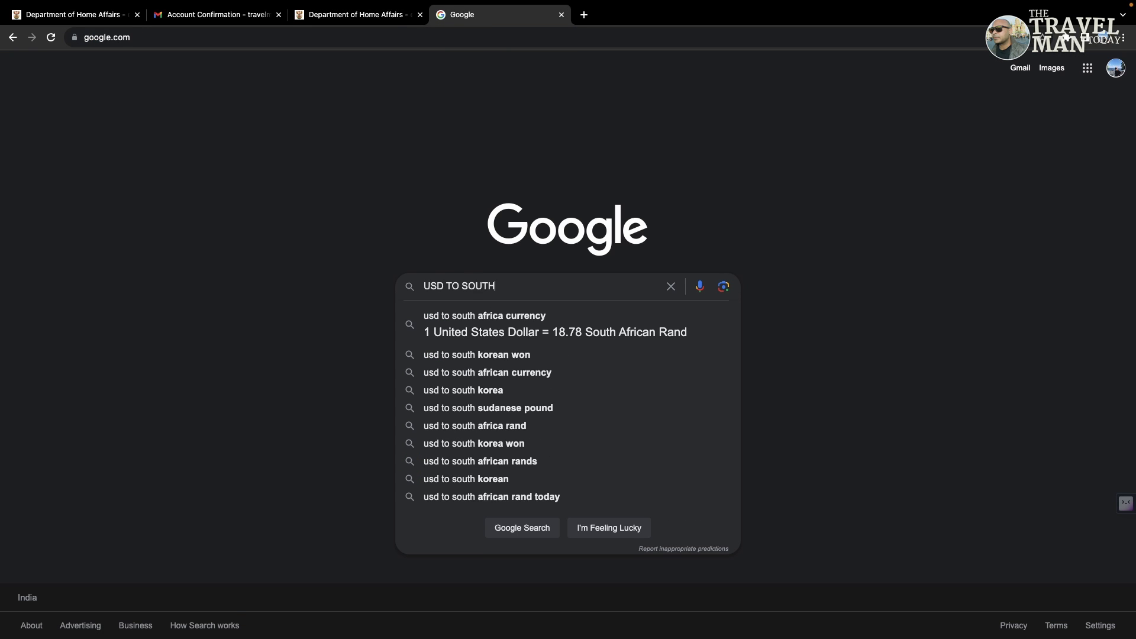
pyautogui.press('Down')
pyautogui.press('Return')
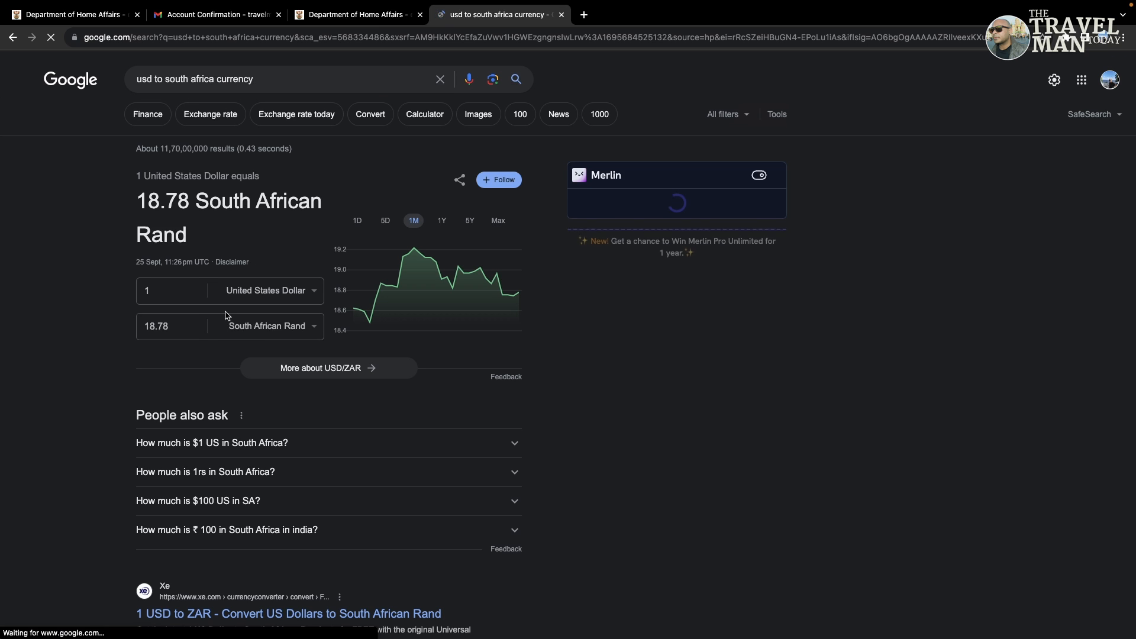
pyautogui.click(175, 295)
pyautogui.write('000')
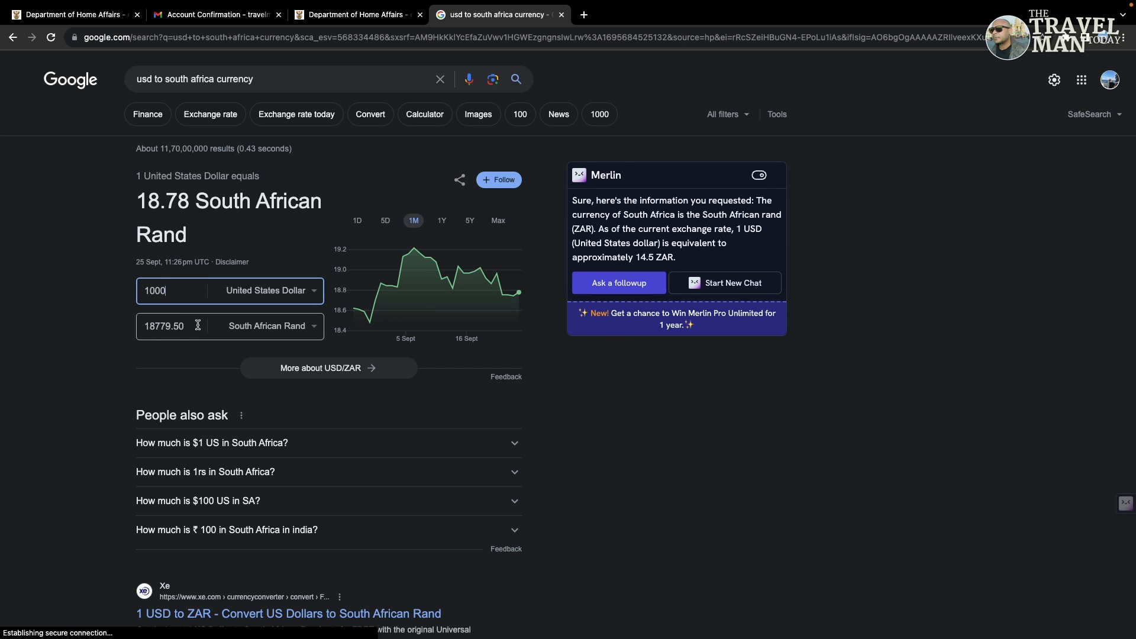
pyautogui.click(384, 20)
# Step: Enter 18780 as the rand equivalent and confirm a valid return ticket with its booking number
pyautogui.click(923, 198)
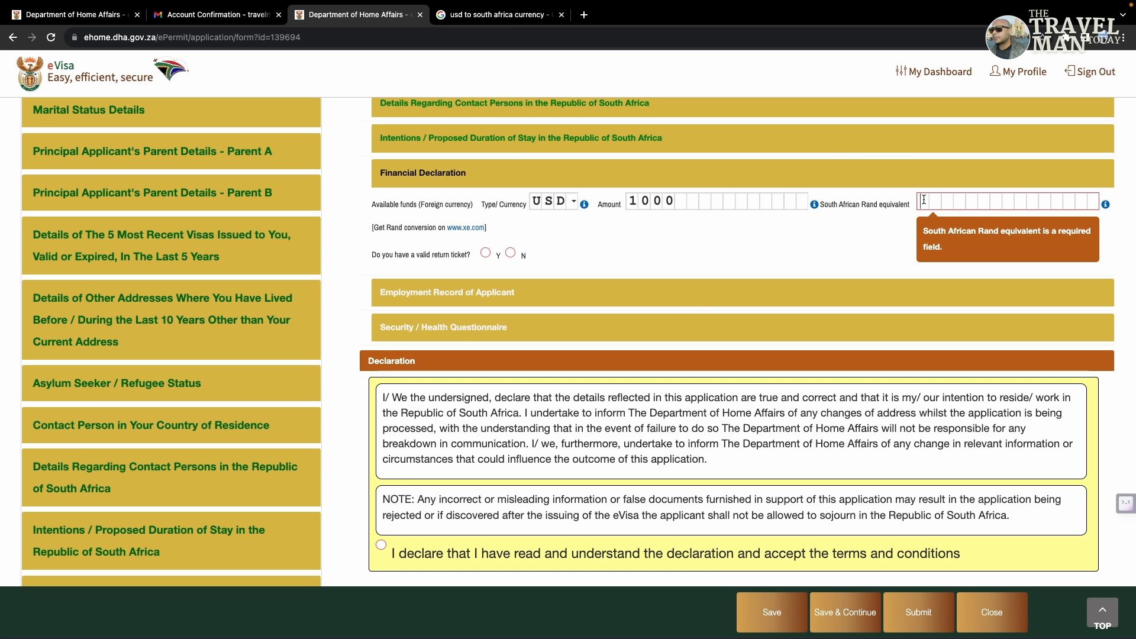
pyautogui.write('187')
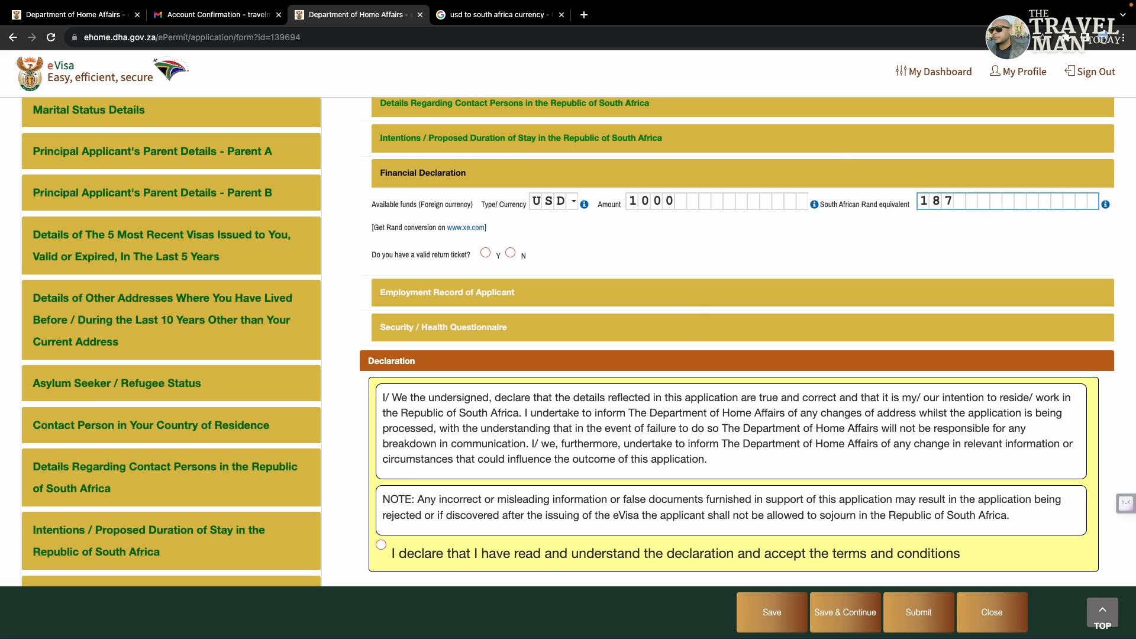
pyautogui.write('80')
pyautogui.click(907, 239)
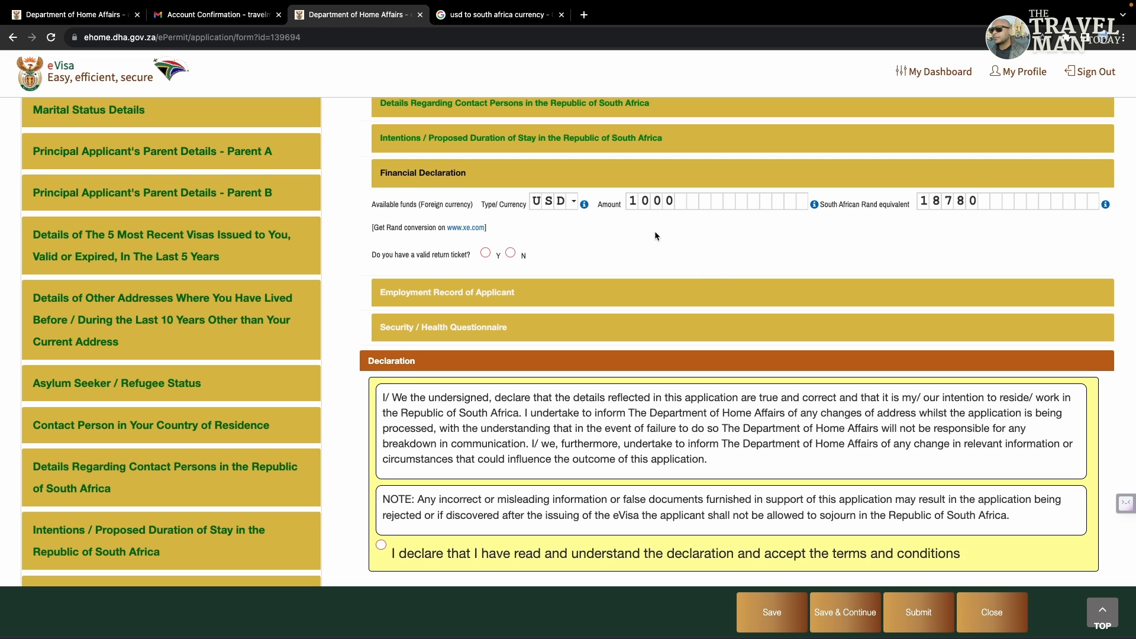
pyautogui.click(510, 253)
pyautogui.click(485, 253)
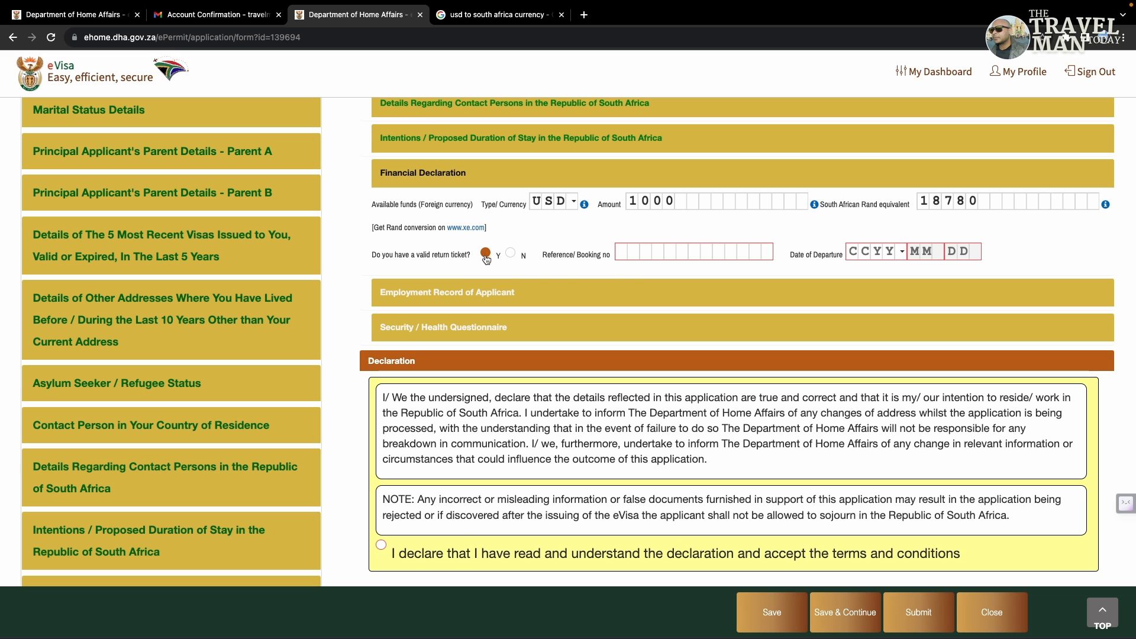
pyautogui.click(625, 255)
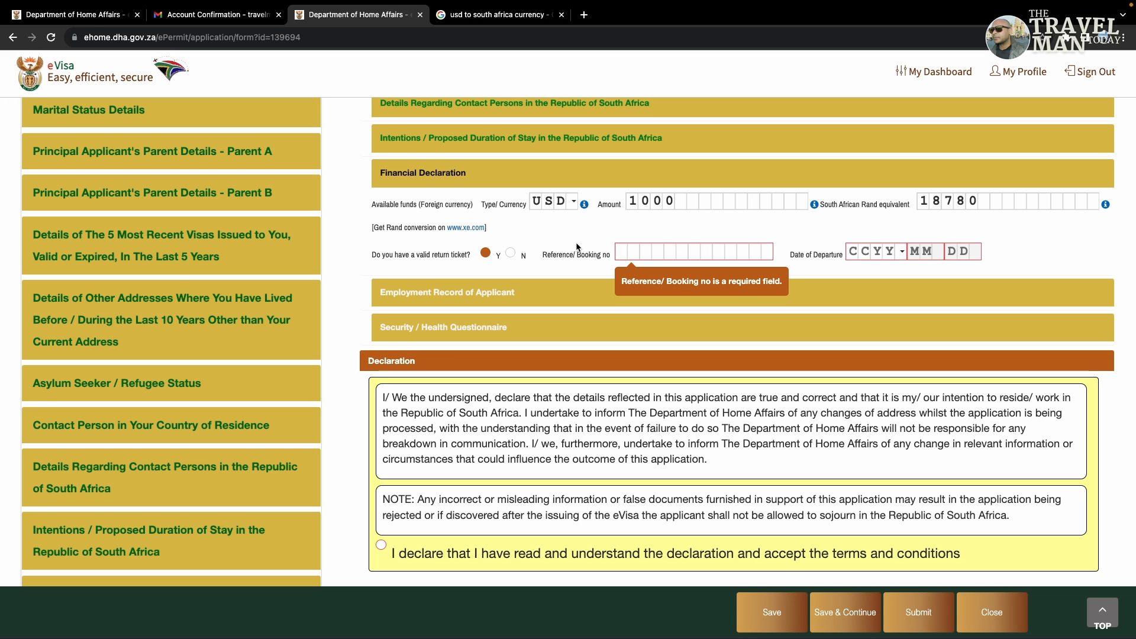
pyautogui.write('234567')
pyautogui.click(862, 227)
# Step: Set the departure date to 2 November 2023 and expand the Employment Record section
pyautogui.click(854, 251)
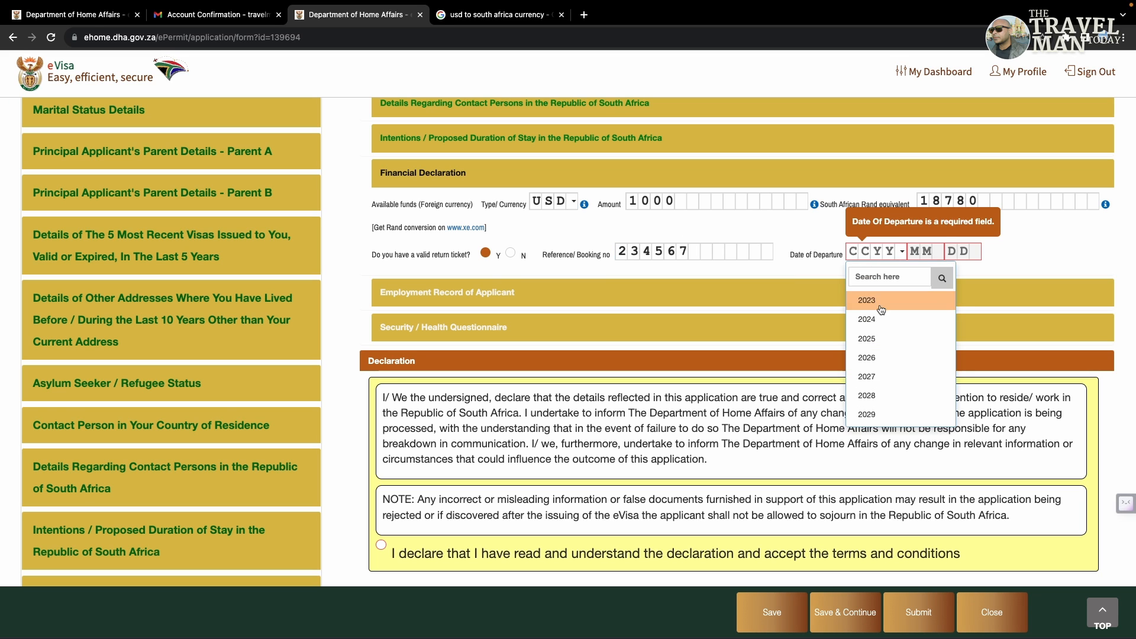
pyautogui.click(870, 299)
pyautogui.click(923, 252)
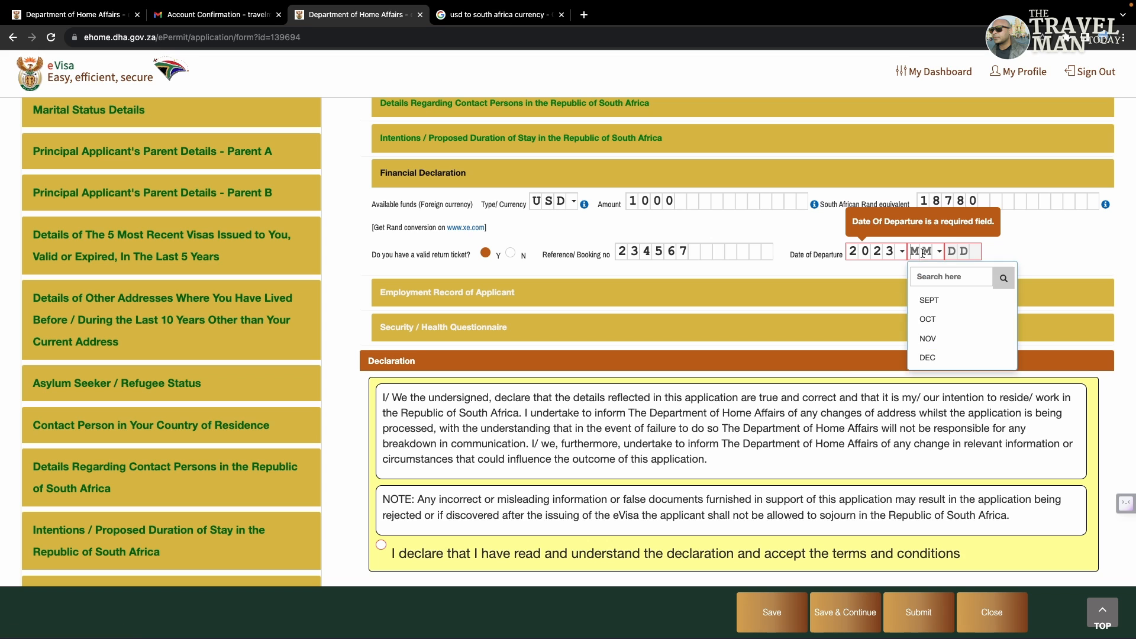
pyautogui.click(928, 338)
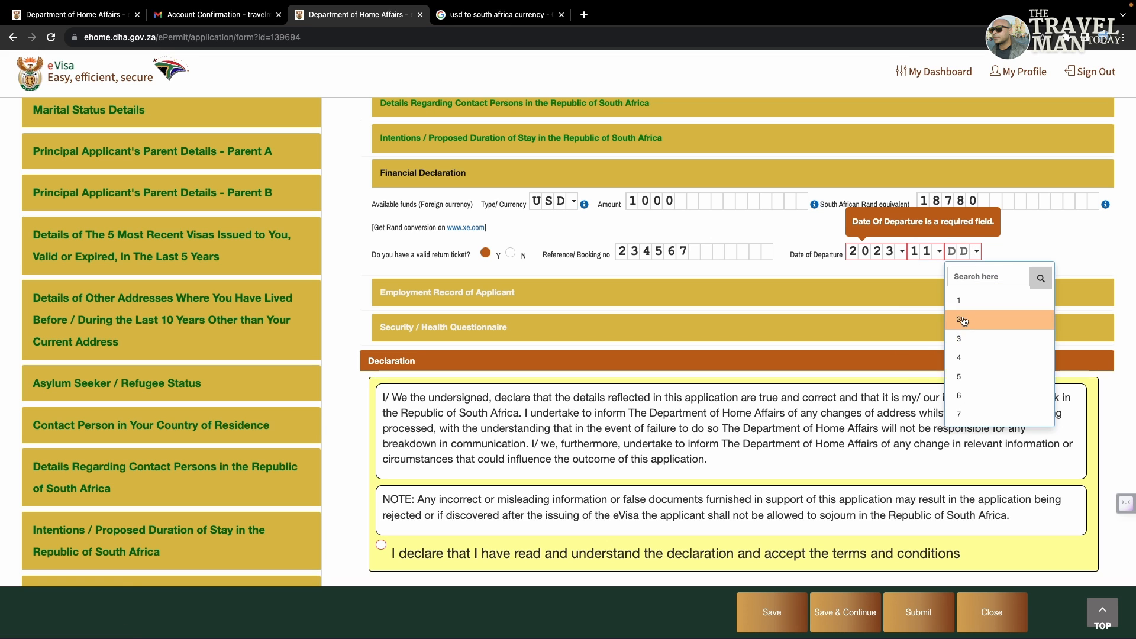
pyautogui.click(973, 319)
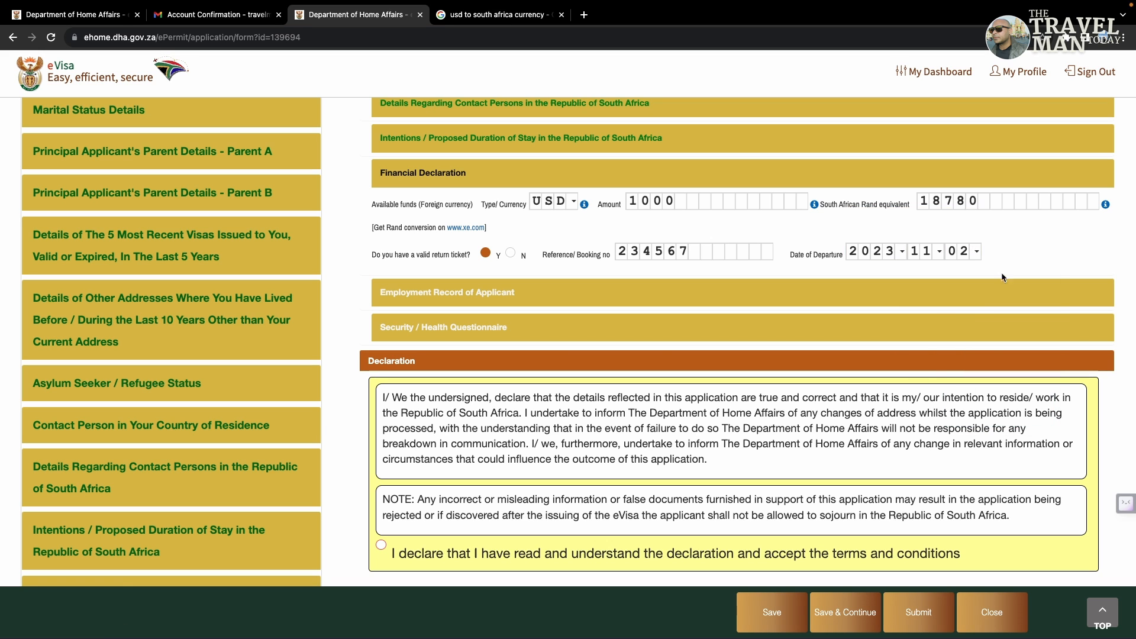
pyautogui.click(547, 303)
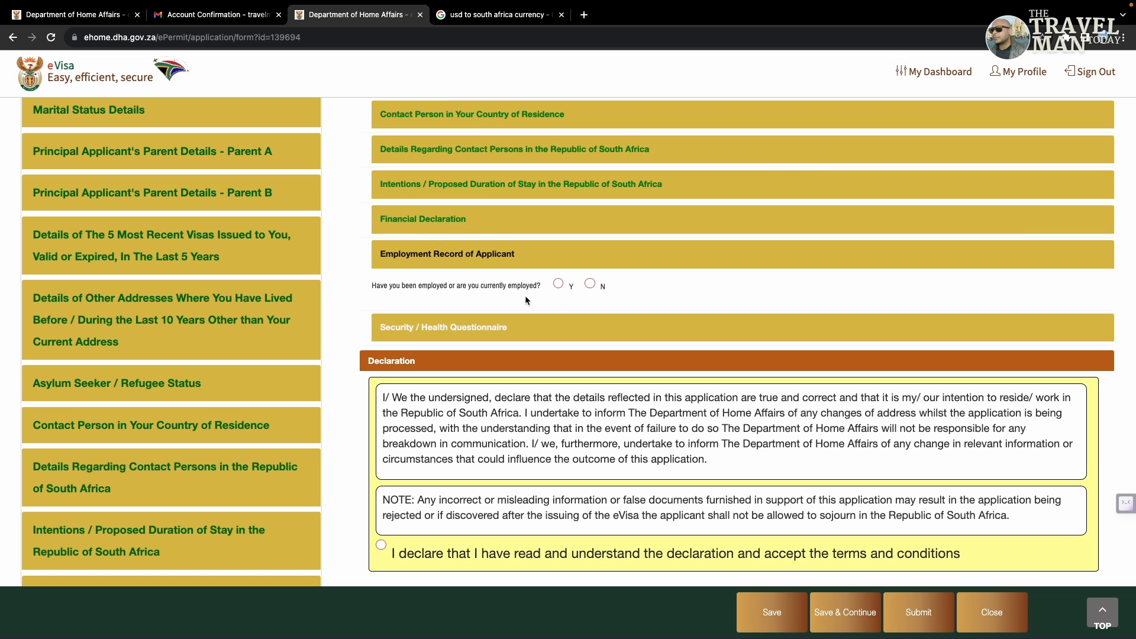
# Step: Set the employment question to No and expand the Security / Health Questionnaire
pyautogui.click(558, 283)
pyautogui.click(559, 284)
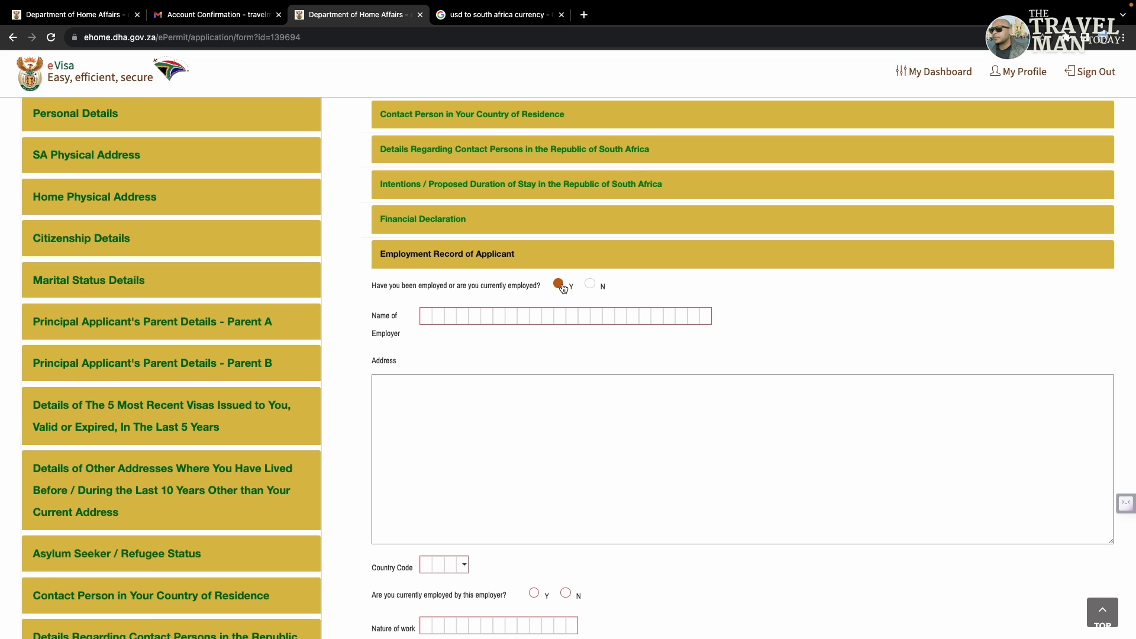
pyautogui.click(589, 284)
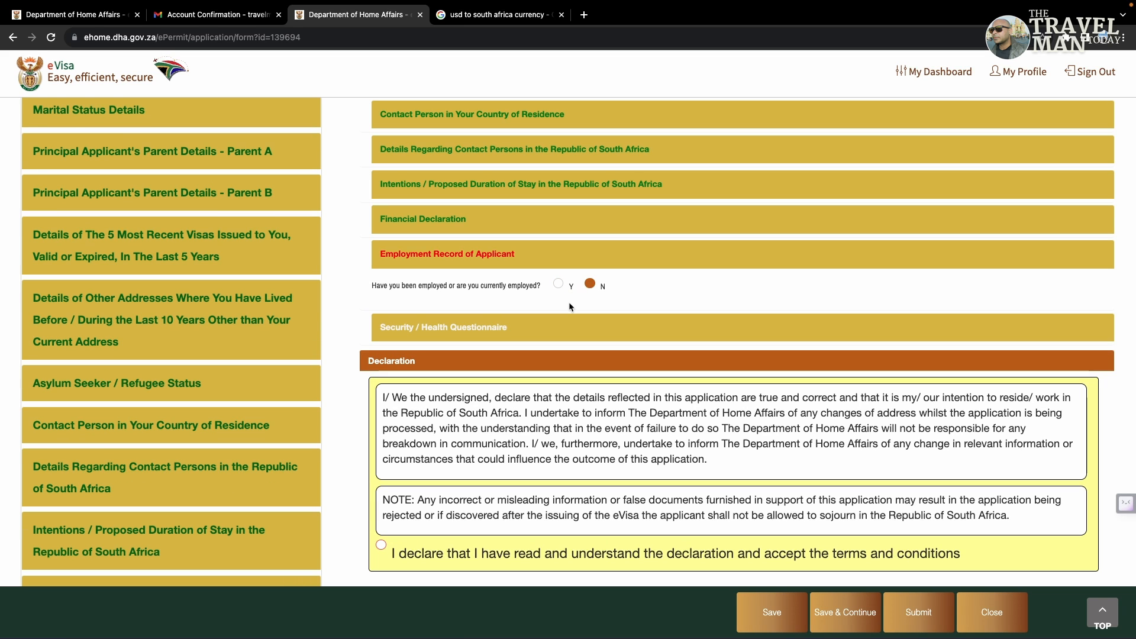
pyautogui.click(562, 316)
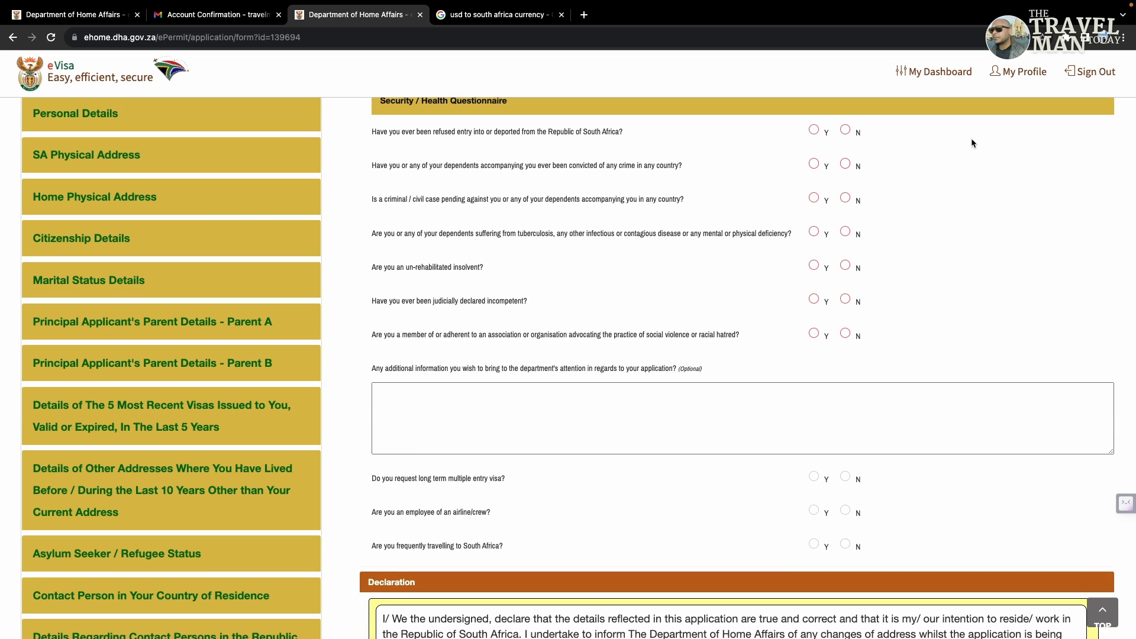
# Step: Answer No to the refused-entry, conviction, pending-case, insolvency, incompetence and violent-association questions
pyautogui.scroll(1, 970, 142)
pyautogui.scroll(1, 971, 142)
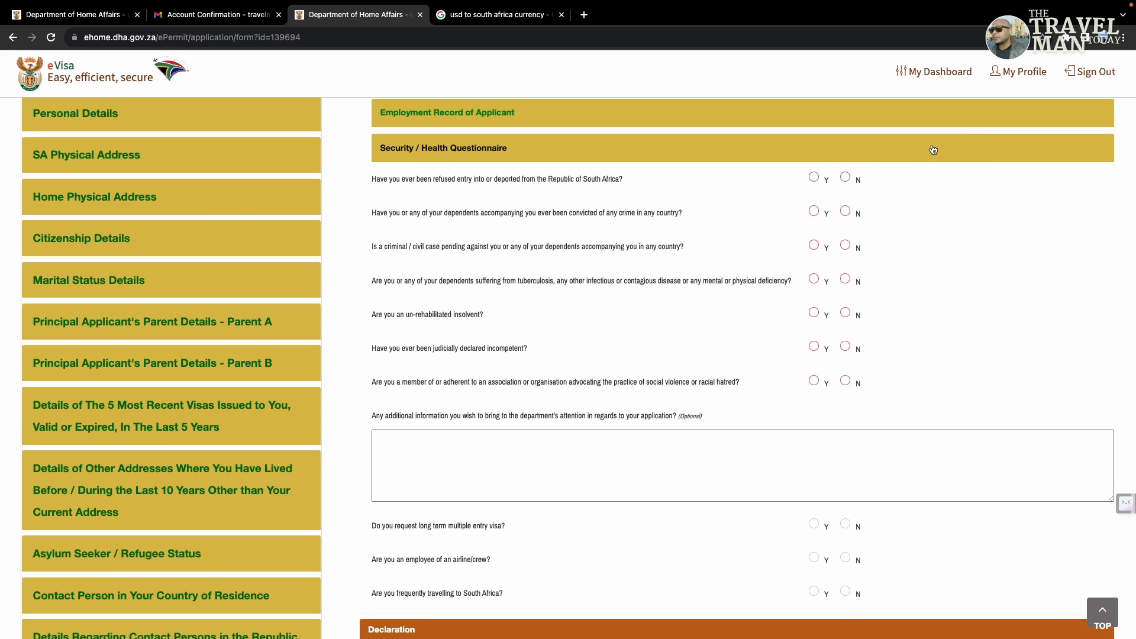
pyautogui.click(845, 177)
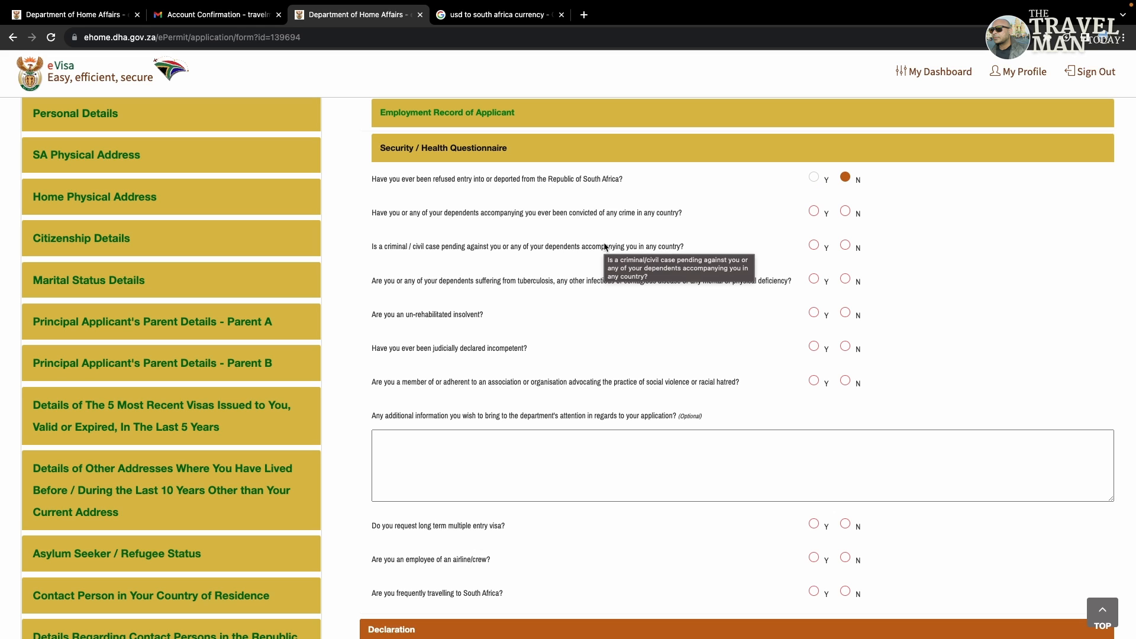
pyautogui.click(845, 211)
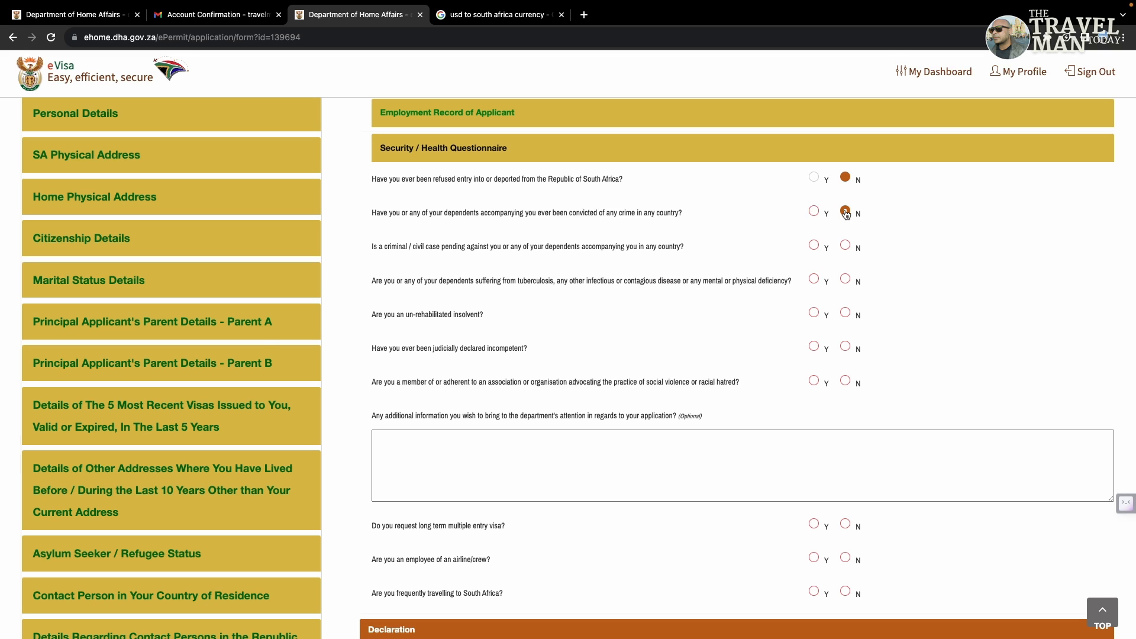
pyautogui.click(846, 245)
pyautogui.click(845, 312)
pyautogui.click(845, 346)
pyautogui.click(846, 380)
# Step: Enter NA as the additional information note
pyautogui.click(624, 469)
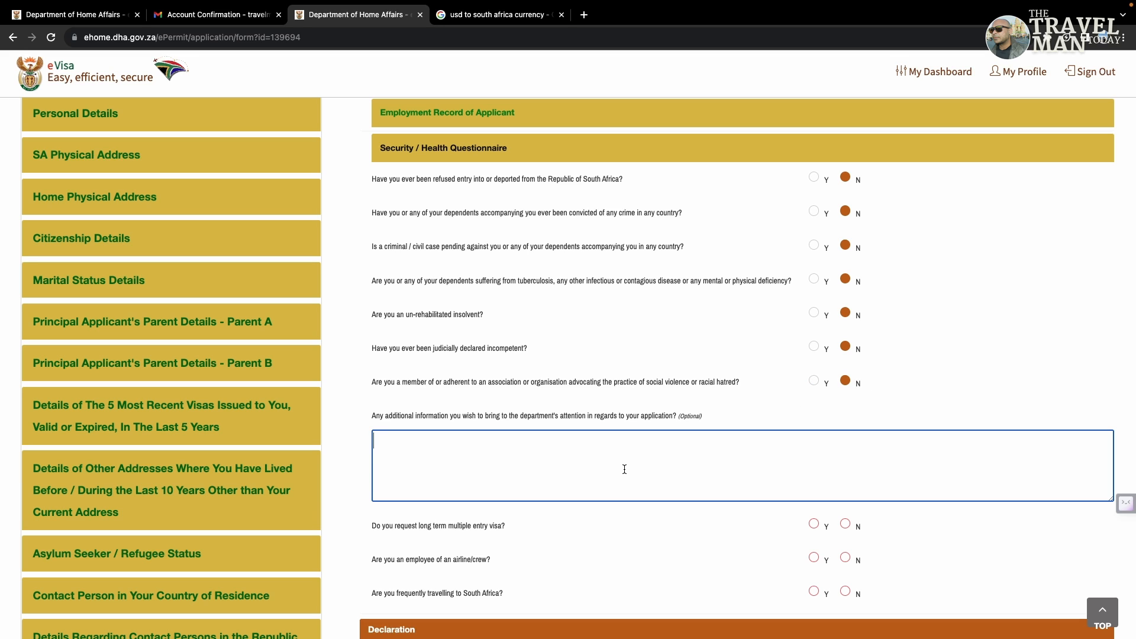
pyautogui.write('NA')
pyautogui.click(893, 383)
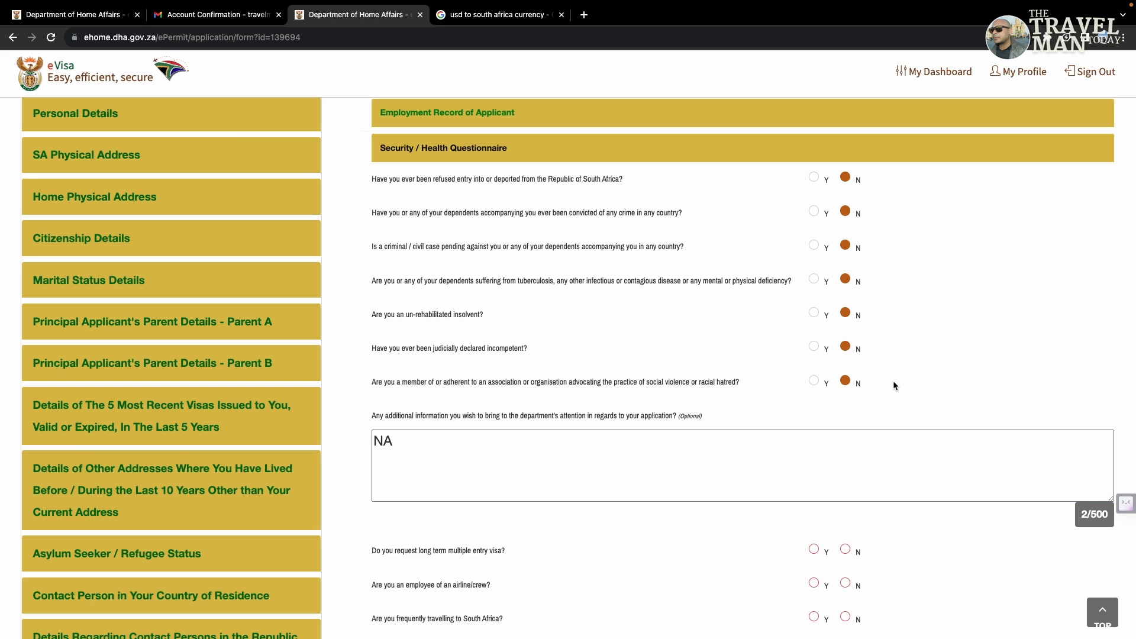
pyautogui.scroll(-3, 893, 383)
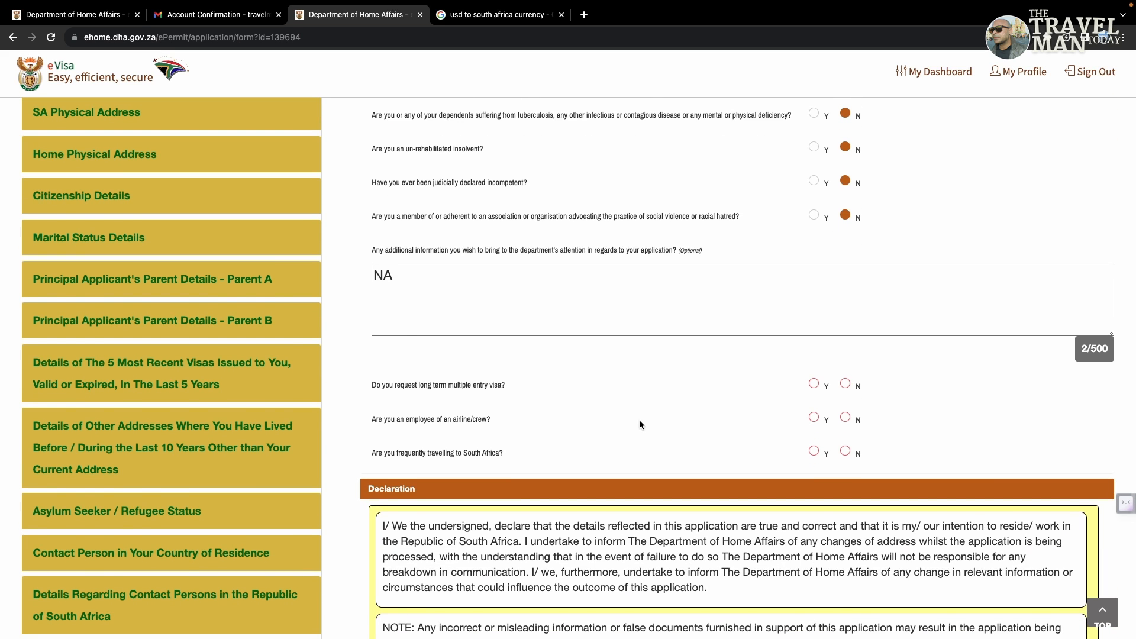
# Step: Answer No to the multiple-entry visa, airline crew and frequent-travel questions
pyautogui.click(813, 383)
pyautogui.click(844, 384)
pyautogui.click(813, 417)
pyautogui.click(844, 417)
pyautogui.click(845, 452)
# Step: Accept the declaration terms and conditions at the bottom of the form
pyautogui.scroll(1, 694, 441)
pyautogui.scroll(-1, 695, 440)
pyautogui.scroll(-4, 695, 441)
pyautogui.scroll(-1, 693, 438)
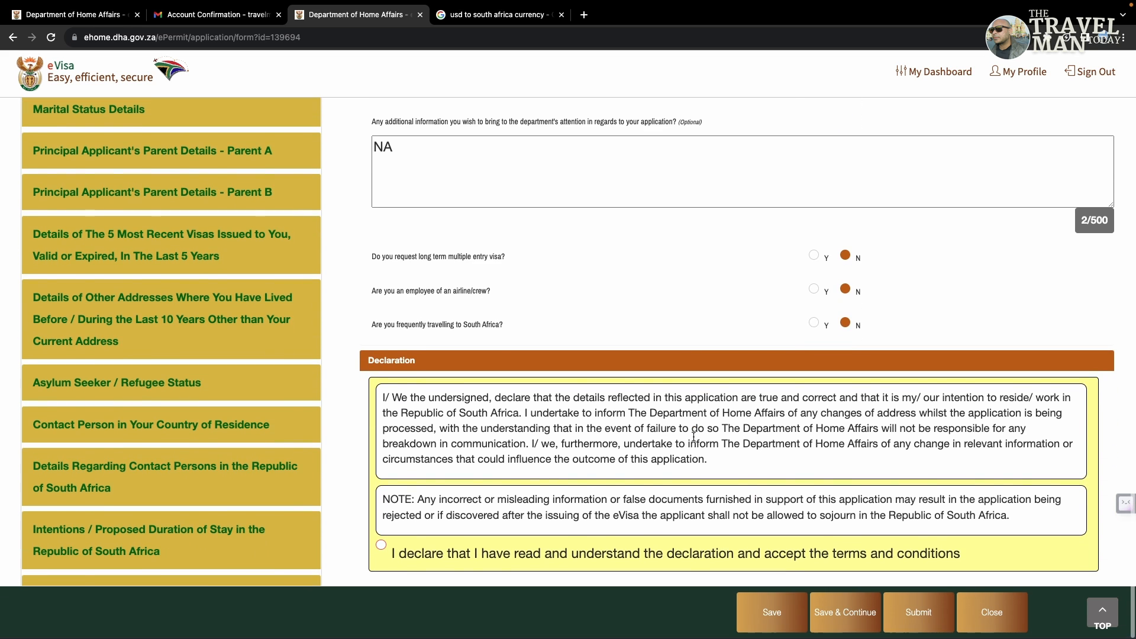
pyautogui.click(381, 544)
# Step: Save and submit the application, close the broken WHO yellow fever page, and confirm submission
pyautogui.click(870, 612)
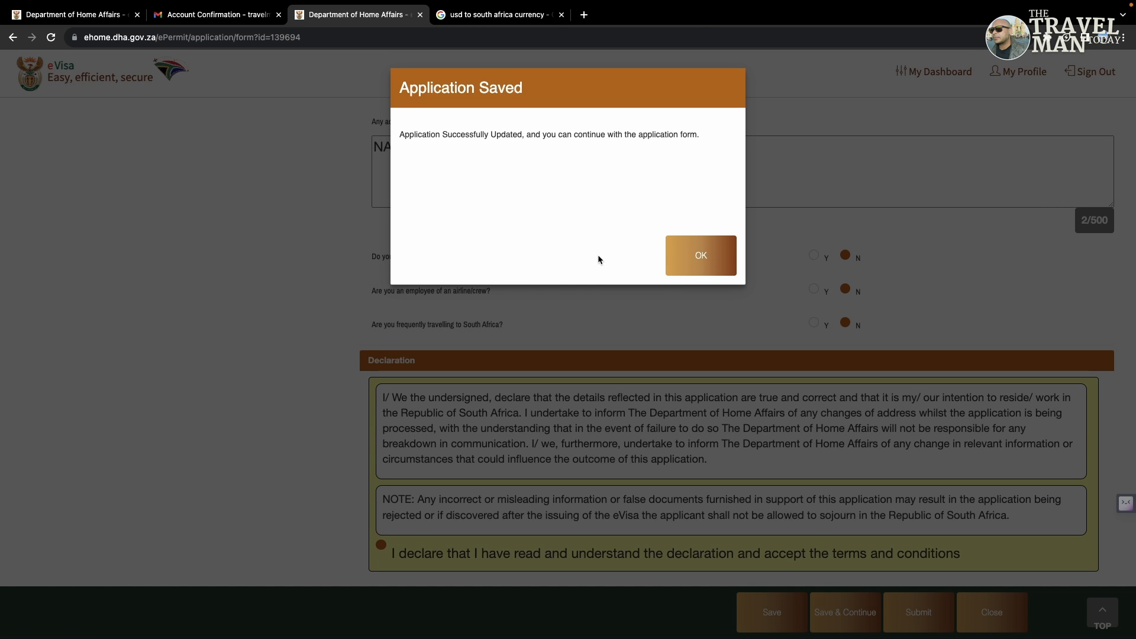
pyautogui.click(691, 254)
pyautogui.click(918, 612)
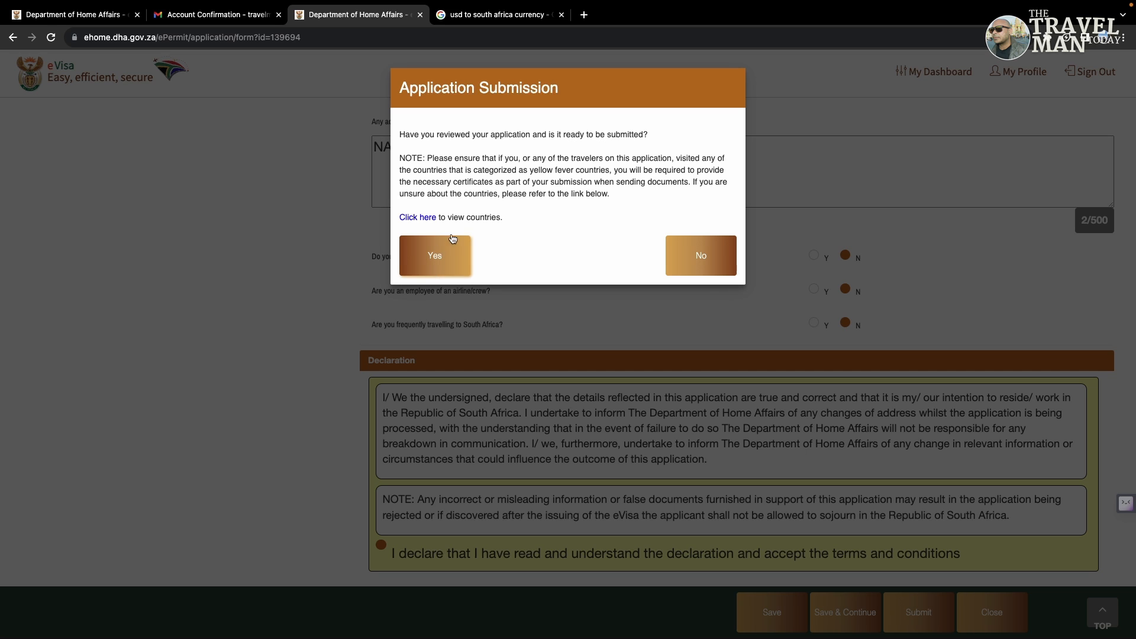
pyautogui.click(430, 219)
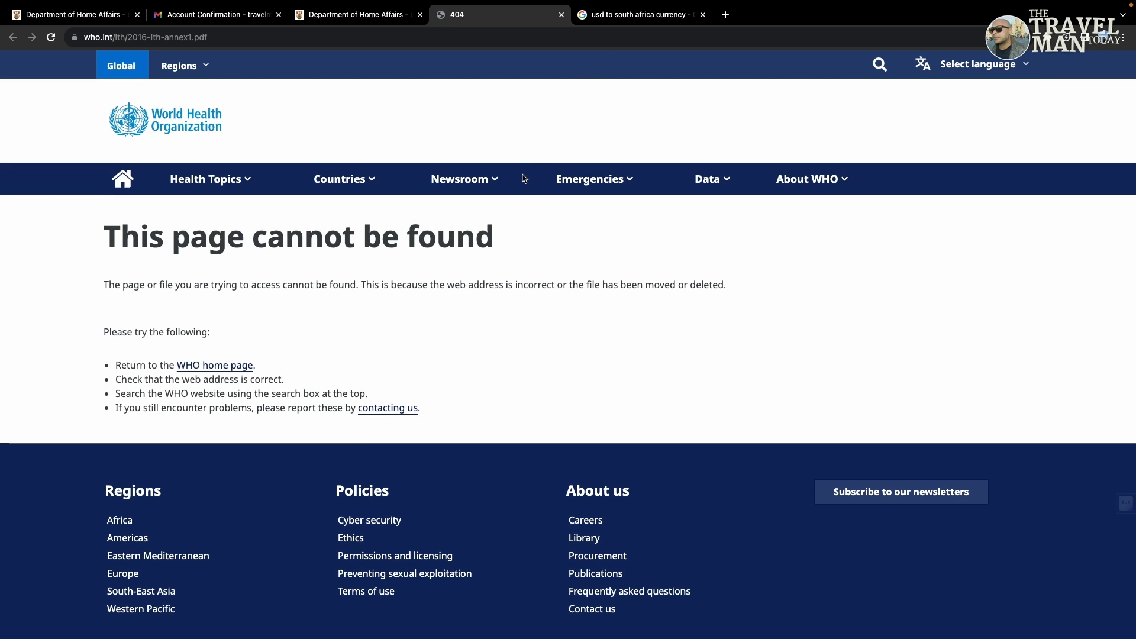
pyautogui.click(561, 14)
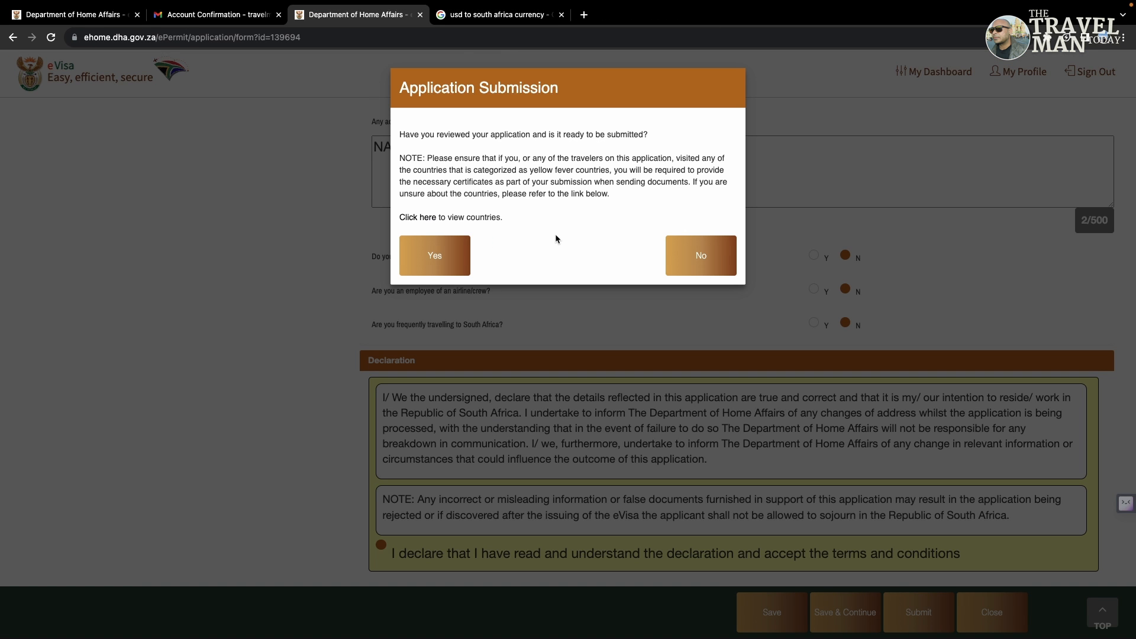
pyautogui.click(427, 254)
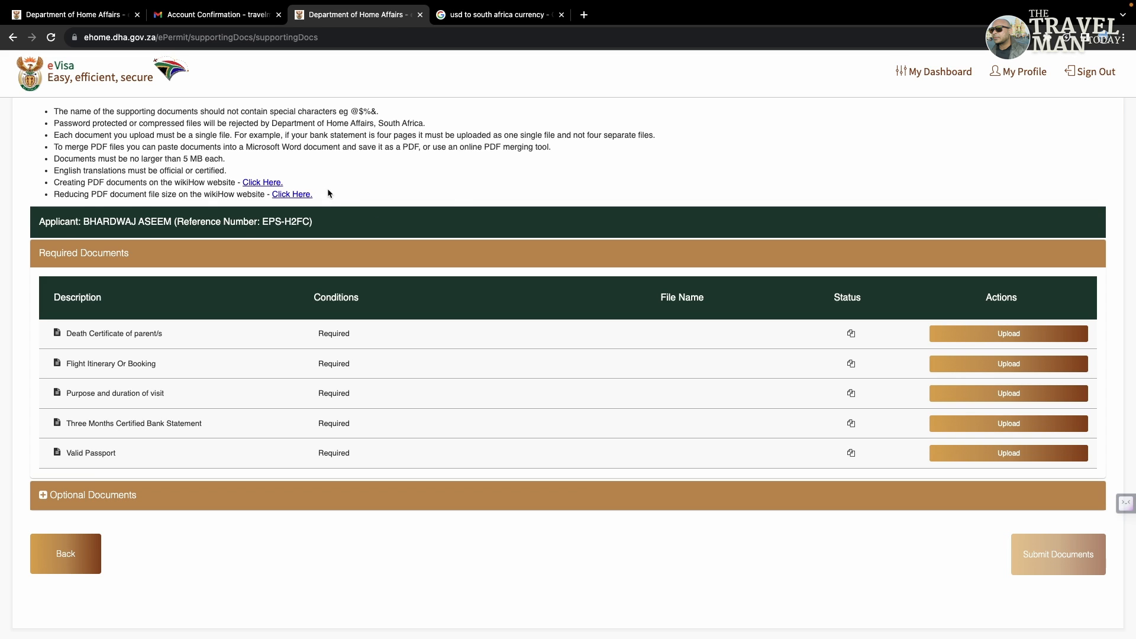
# Step: Open the Upload Document dialog for the Death Certificate of parent/s row
pyautogui.click(987, 341)
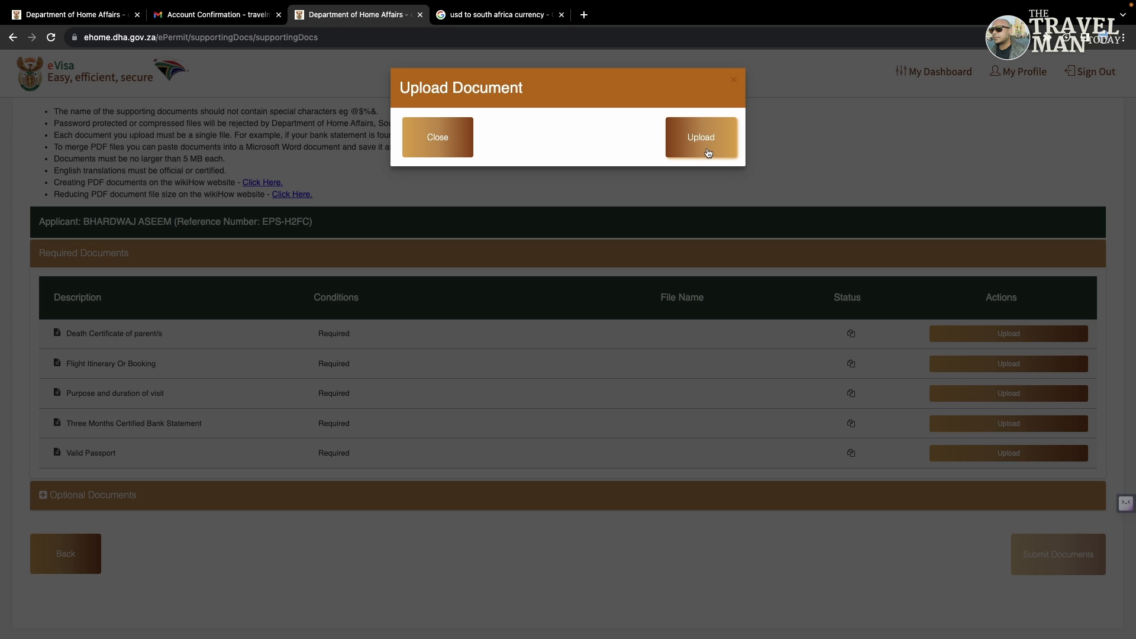
# Step: Upload Dummy Passport.png from Desktop > You Tube > Dummy files for the death certificate
pyautogui.click(708, 153)
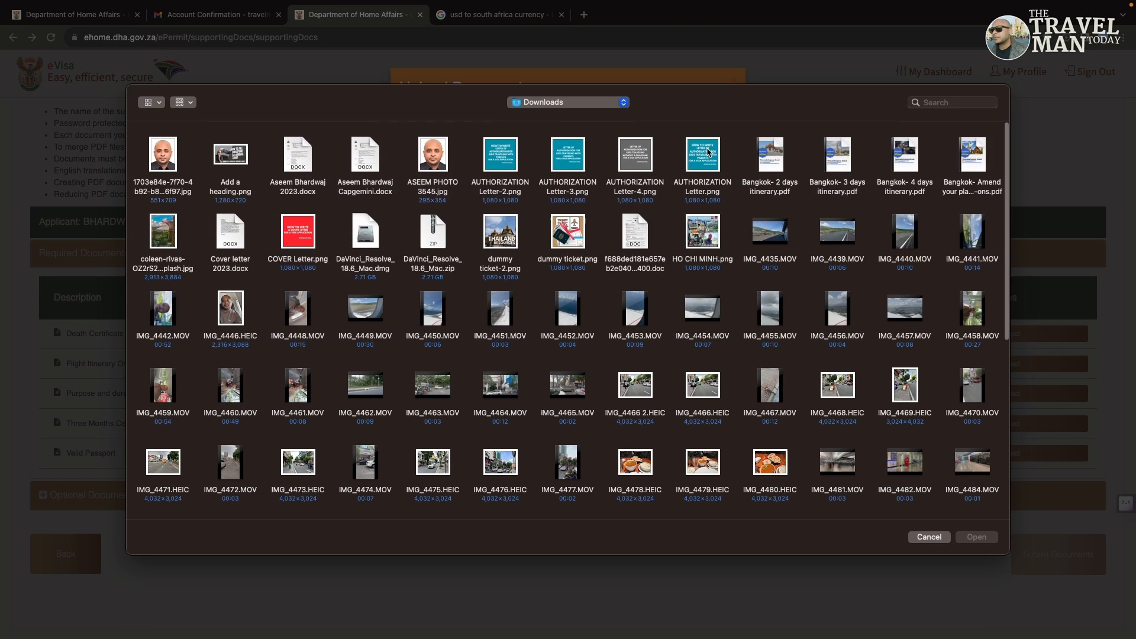
pyautogui.click(606, 106)
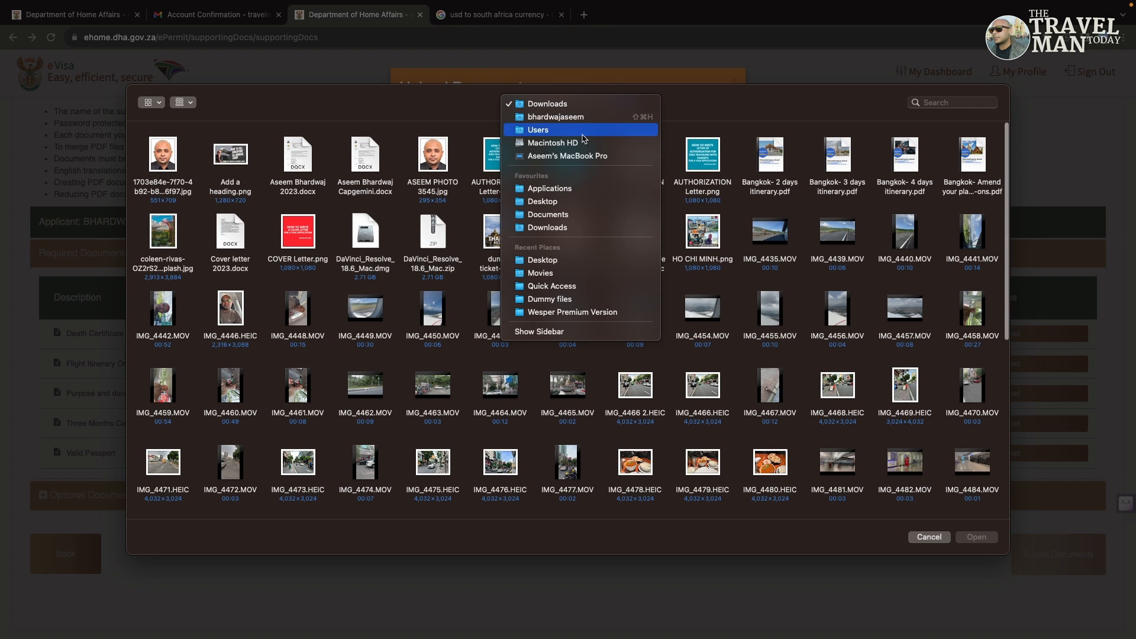
pyautogui.click(556, 203)
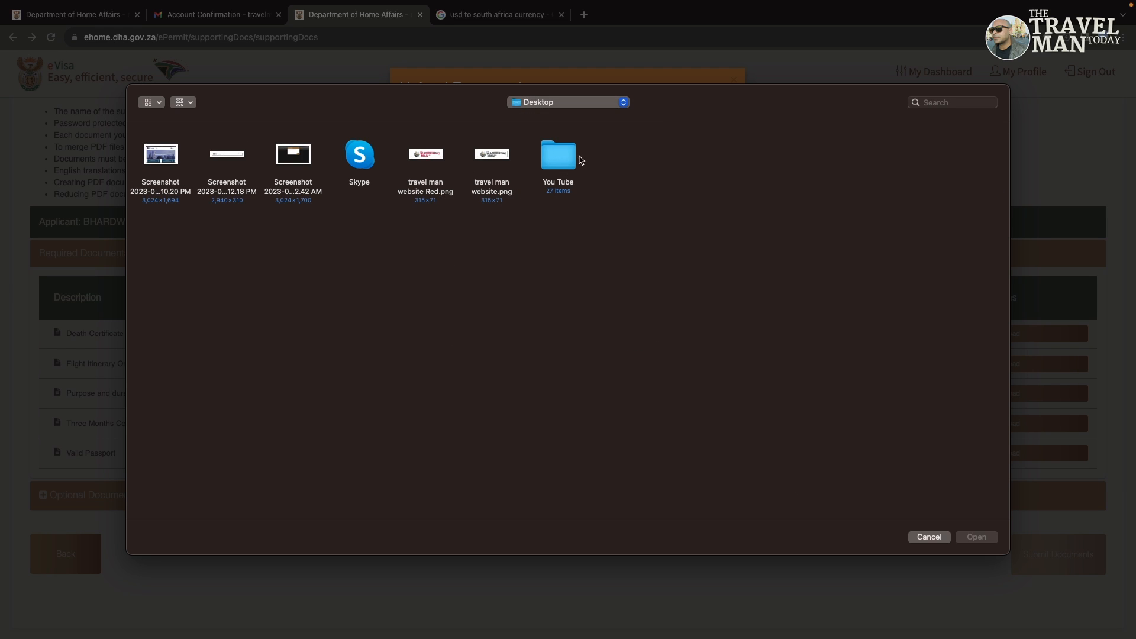
pyautogui.doubleClick(559, 157)
pyautogui.doubleClick(371, 236)
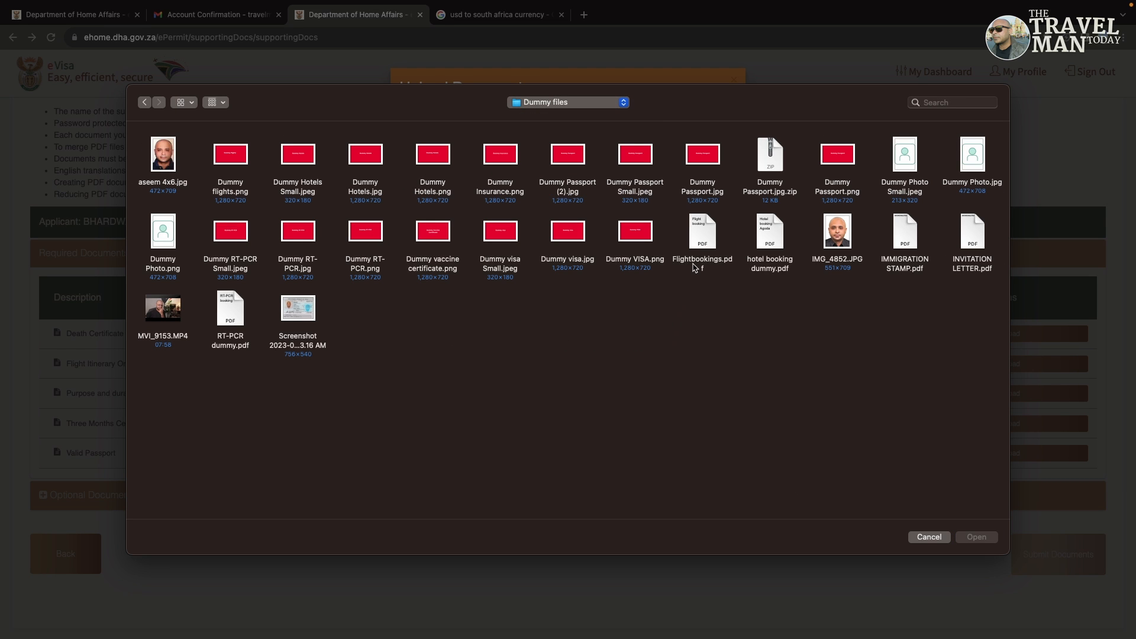
pyautogui.doubleClick(848, 159)
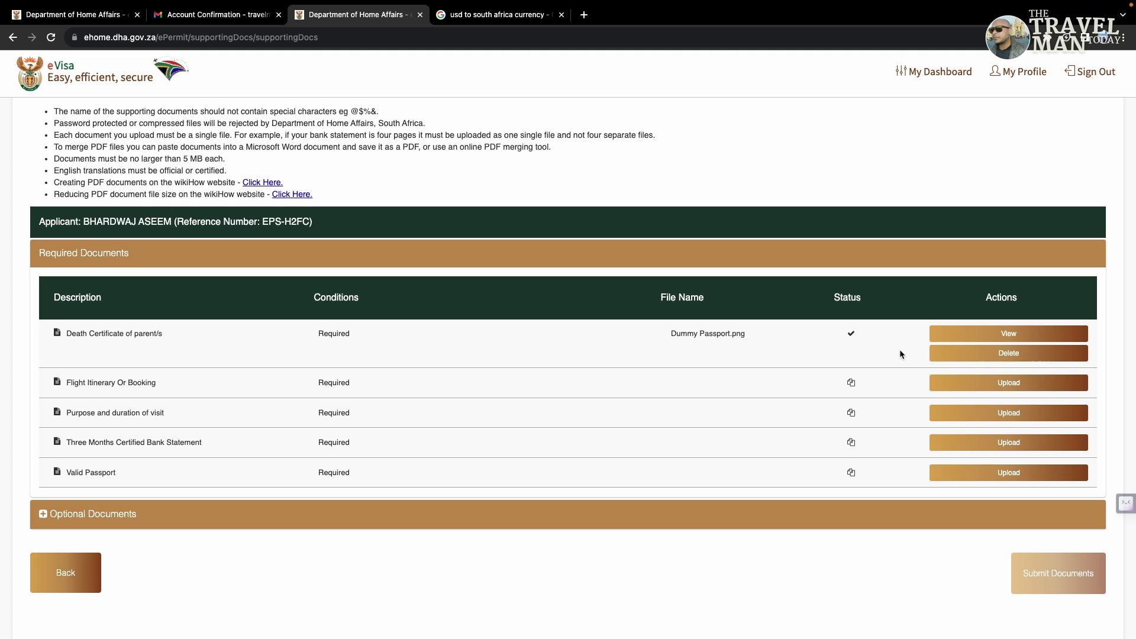
# Step: Upload Flightbookings.pdf as the Flight Itinerary Or Booking document
pyautogui.click(992, 382)
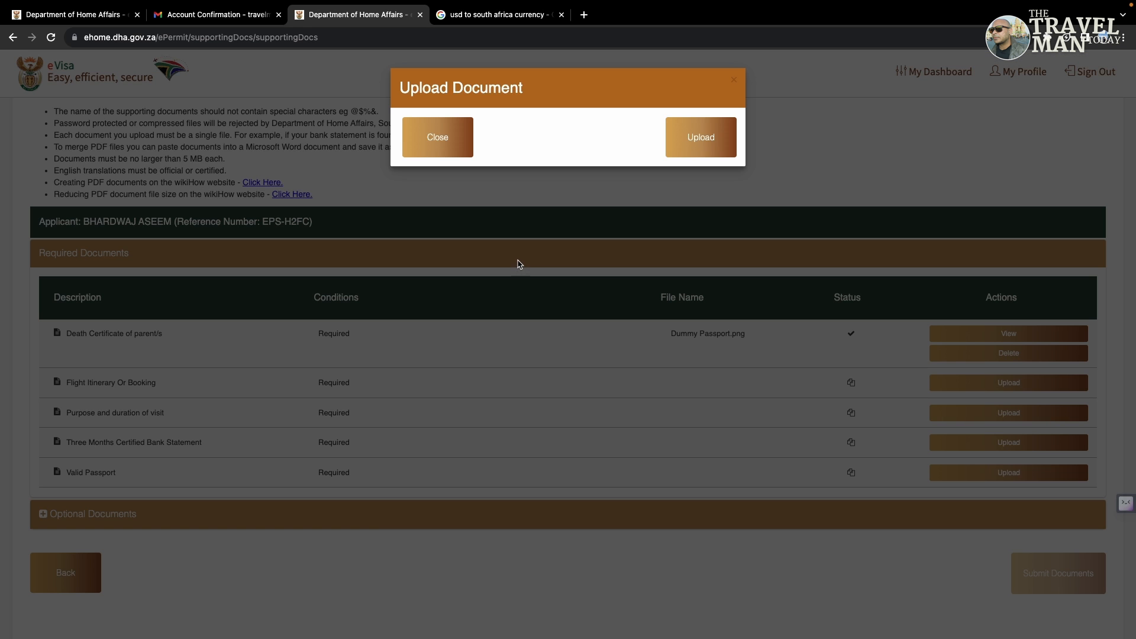
pyautogui.click(675, 145)
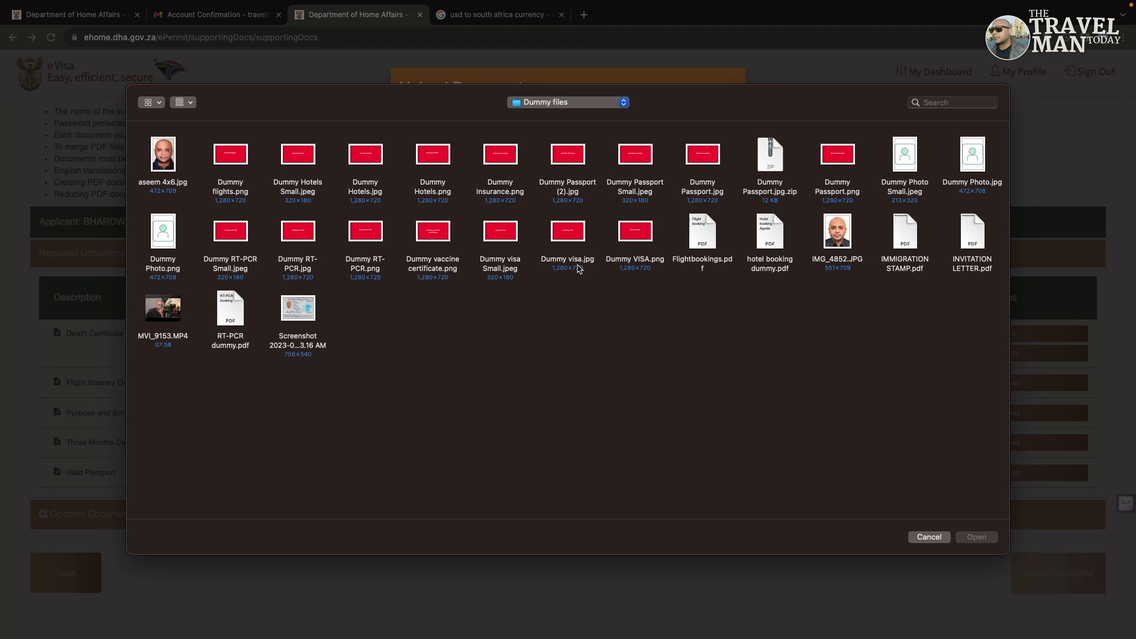
pyautogui.doubleClick(699, 249)
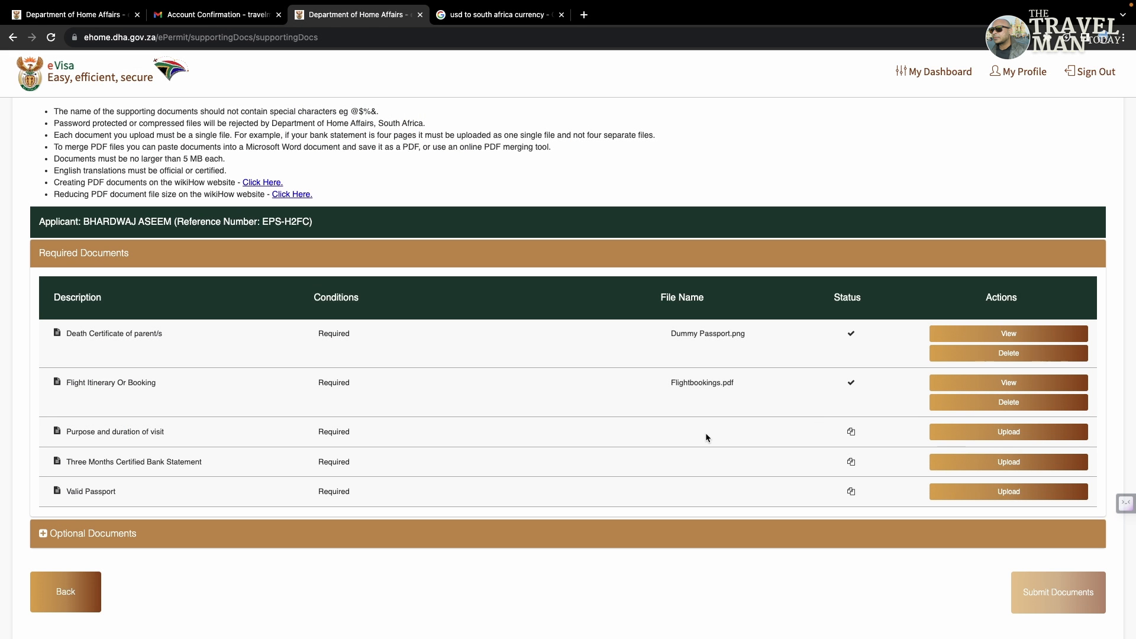
# Step: Upload INVITATION LETTER.pdf for both the purpose-and-duration and bank statement requirements
pyautogui.click(978, 432)
pyautogui.click(689, 138)
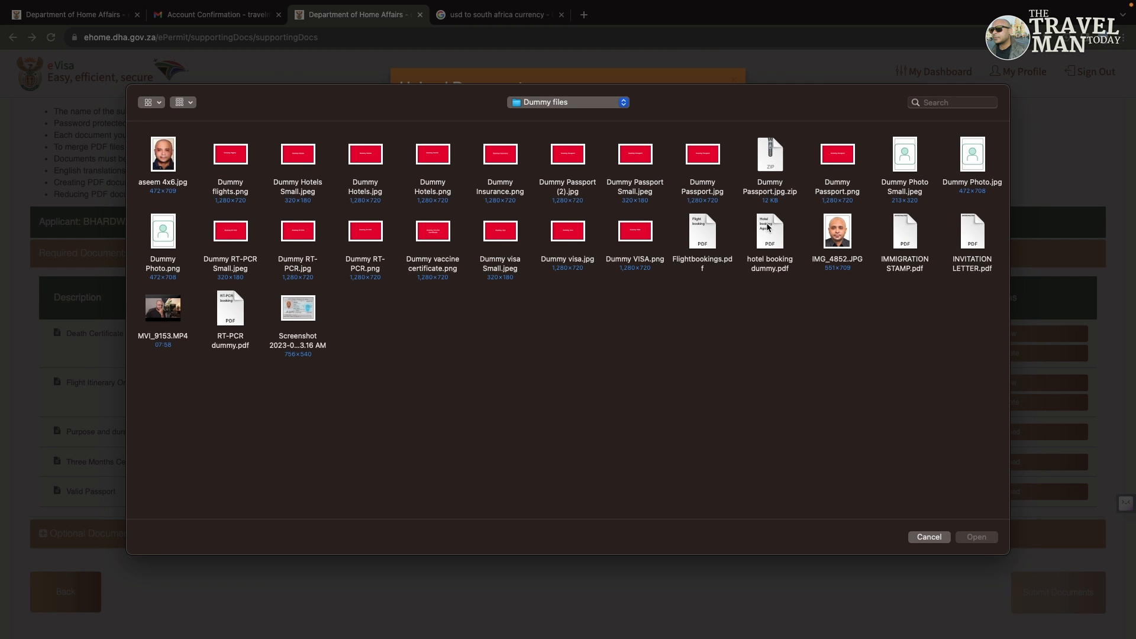
pyautogui.doubleClick(973, 237)
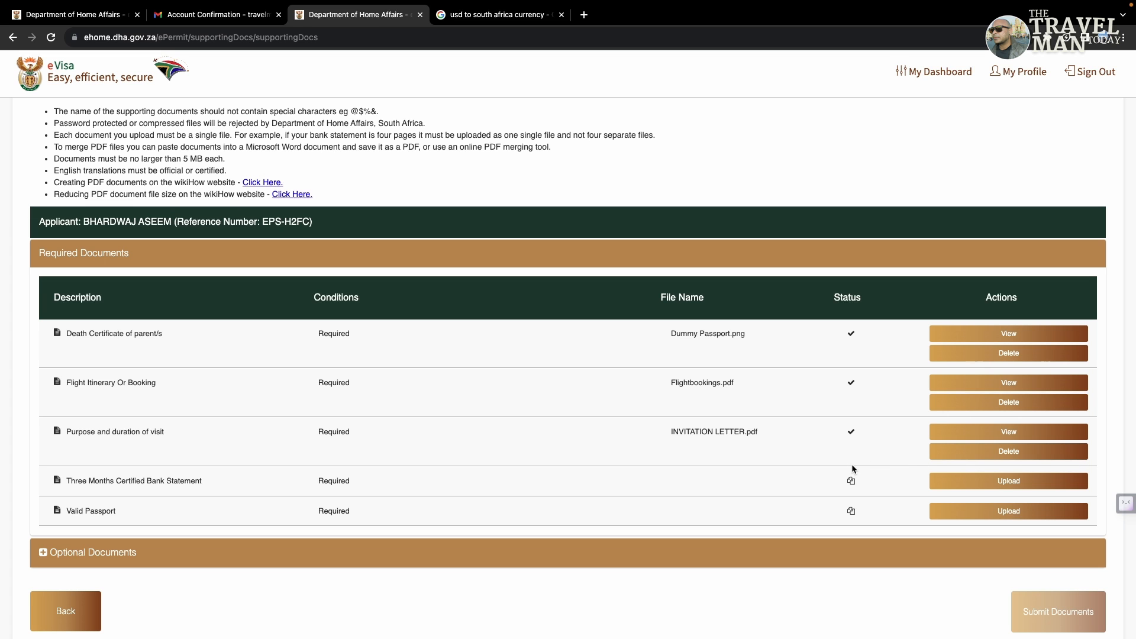
pyautogui.click(988, 481)
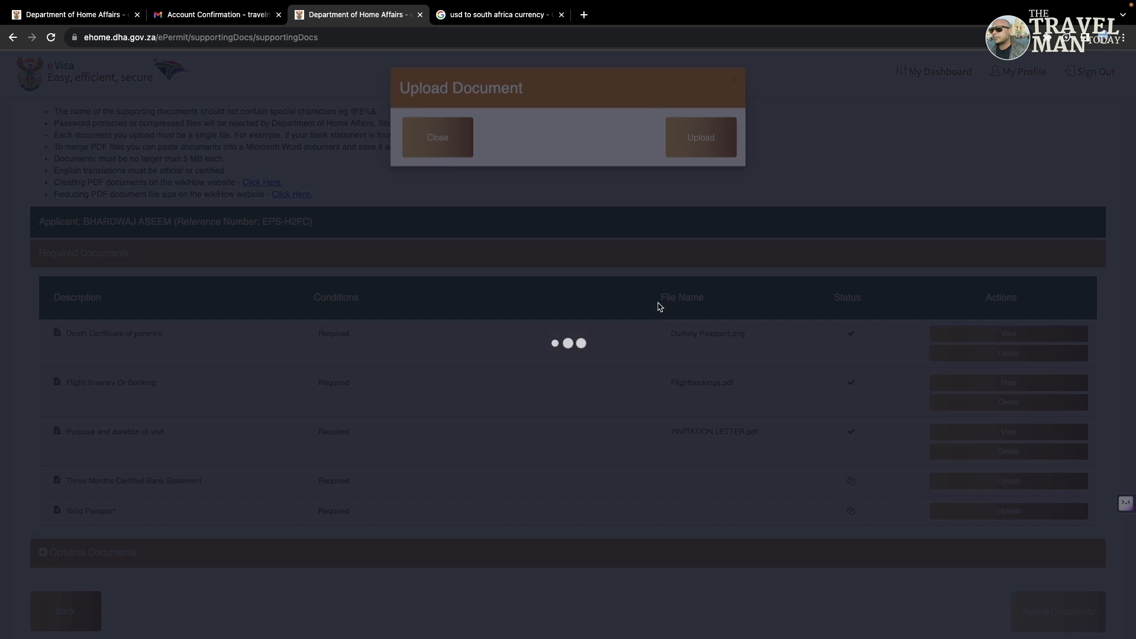
pyautogui.click(698, 149)
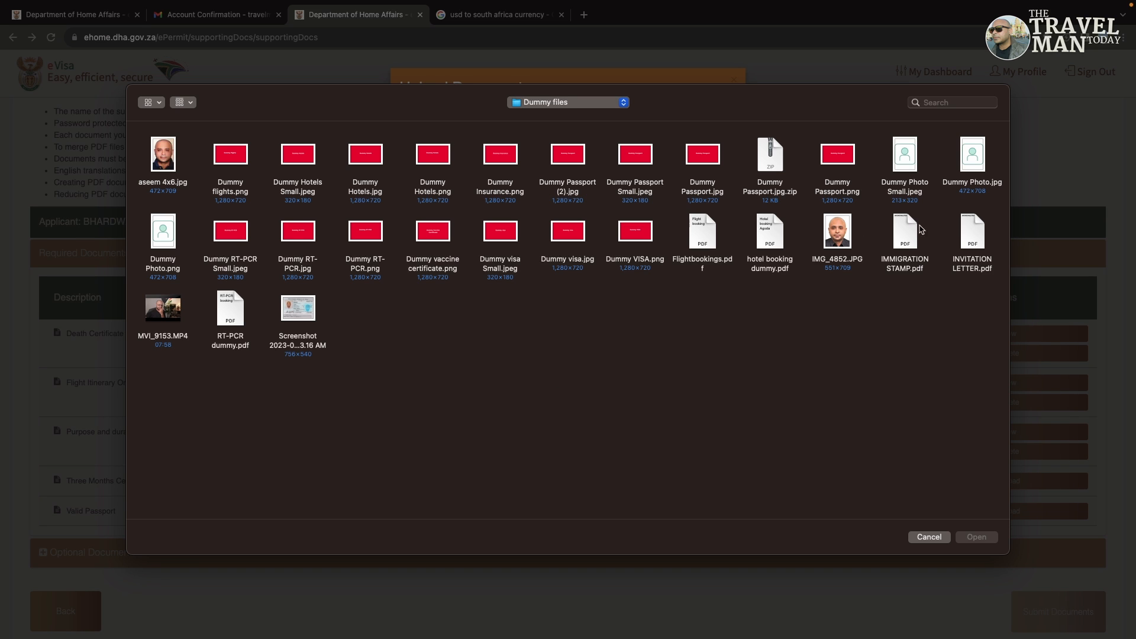
pyautogui.doubleClick(972, 227)
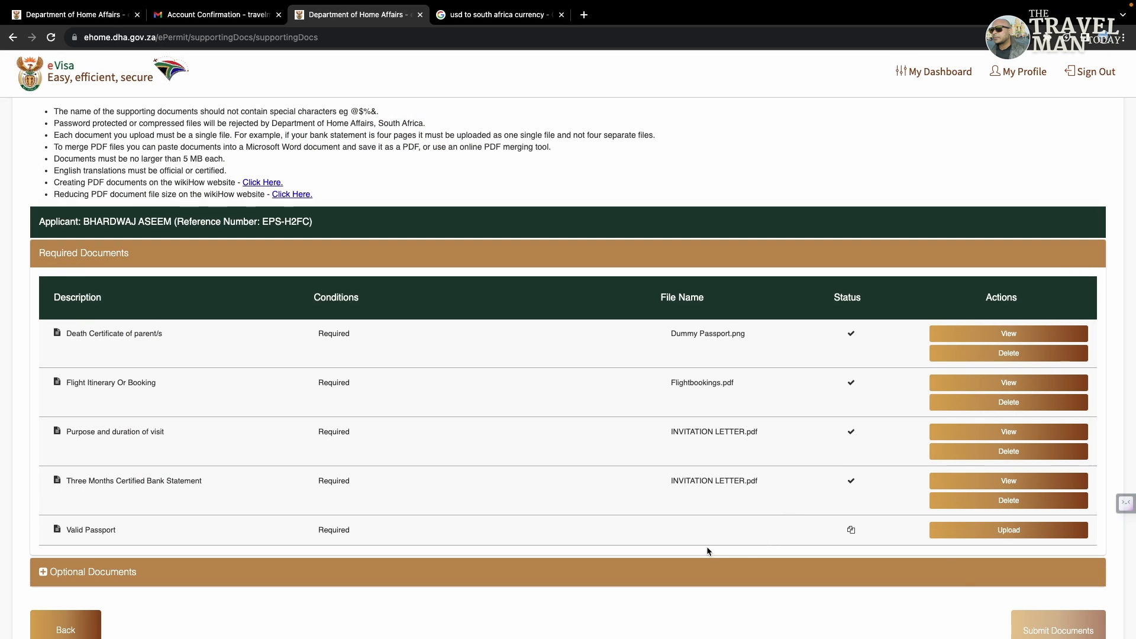
# Step: Upload Dummy Passport Small.jpeg as the Valid Passport document
pyautogui.click(980, 532)
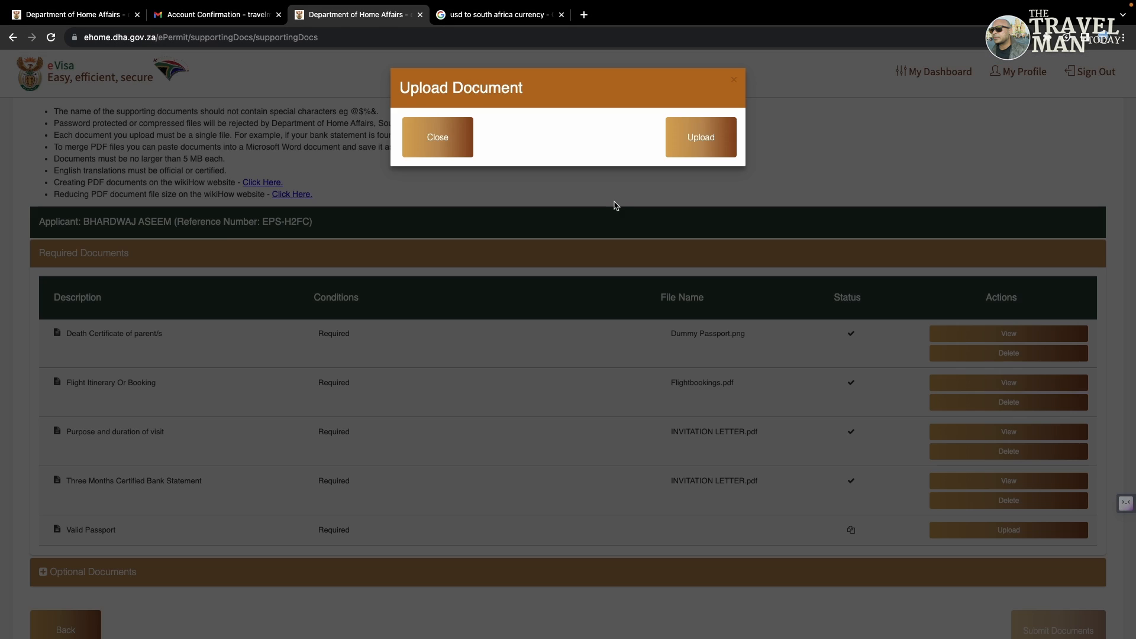
pyautogui.click(694, 141)
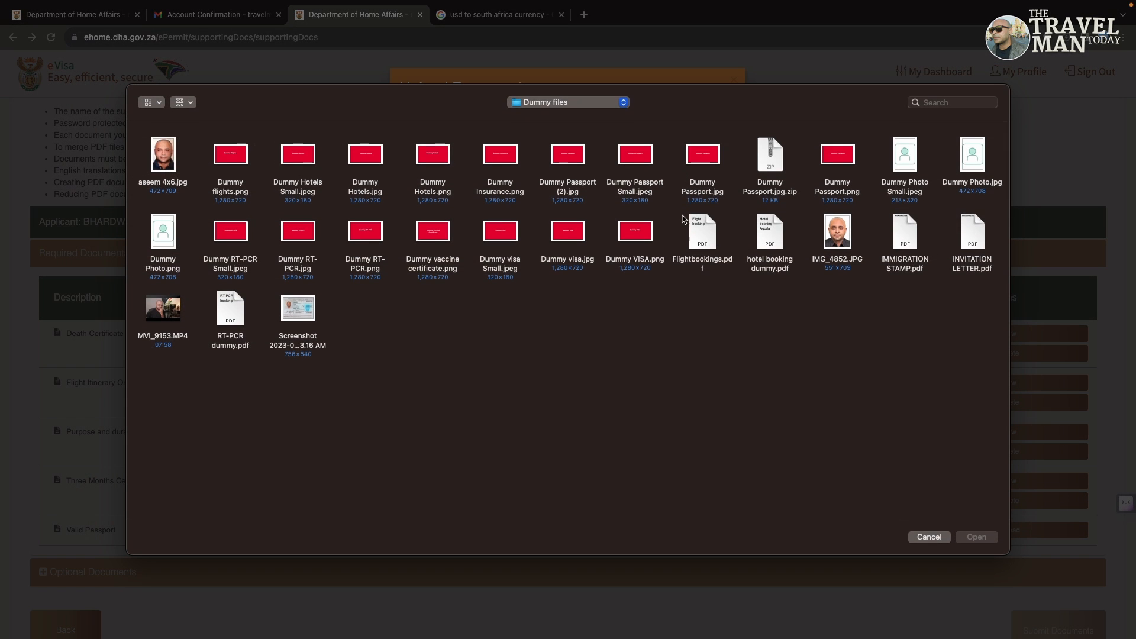
pyautogui.doubleClick(640, 165)
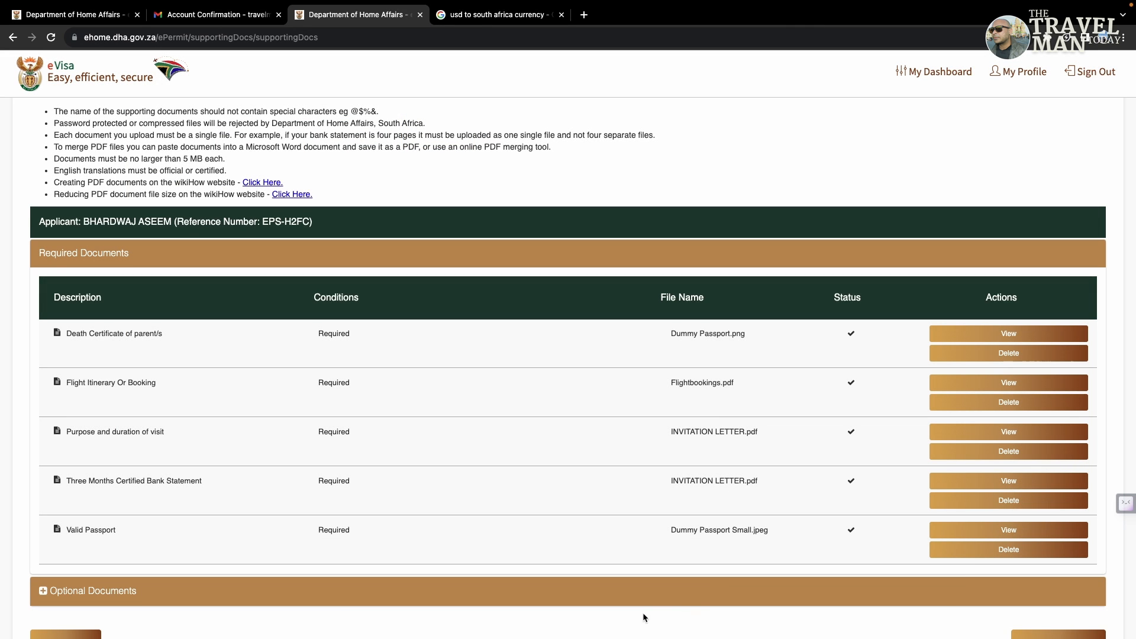
pyautogui.scroll(-3, 579, 626)
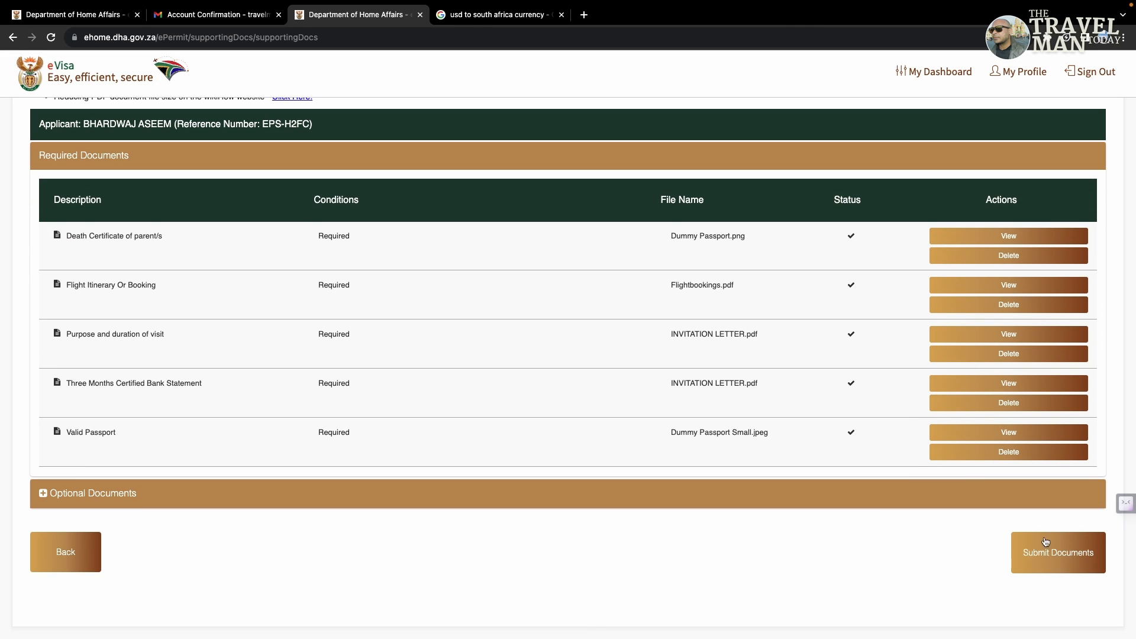
# Step: Submit the five uploaded supporting documents, confirming the one-time submission and dismissing the success message
pyautogui.click(1068, 555)
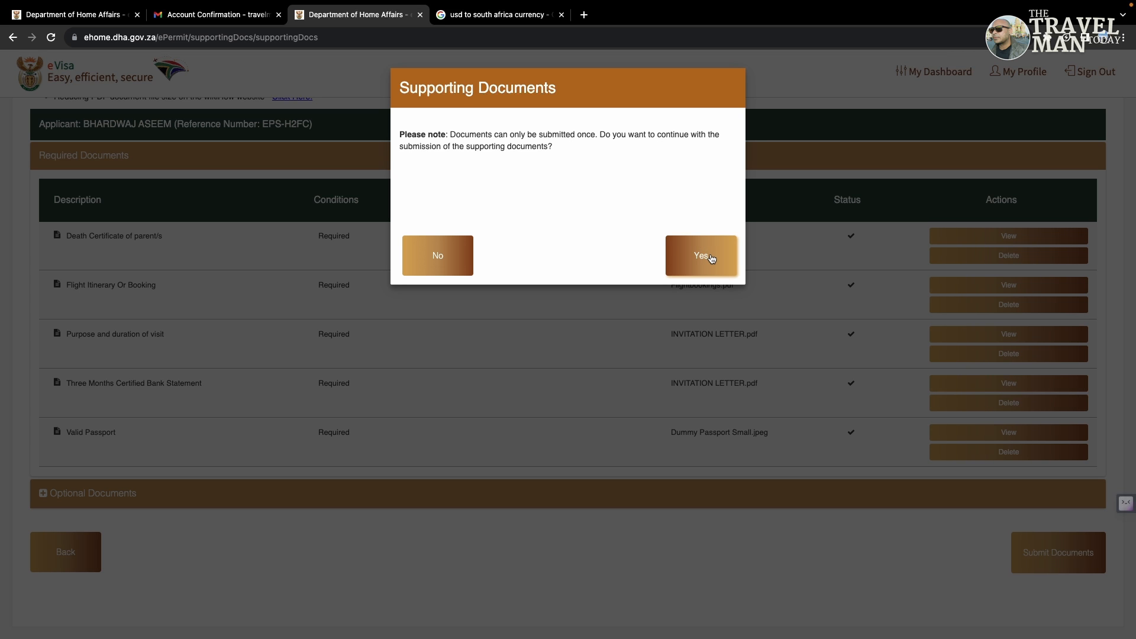
pyautogui.click(712, 258)
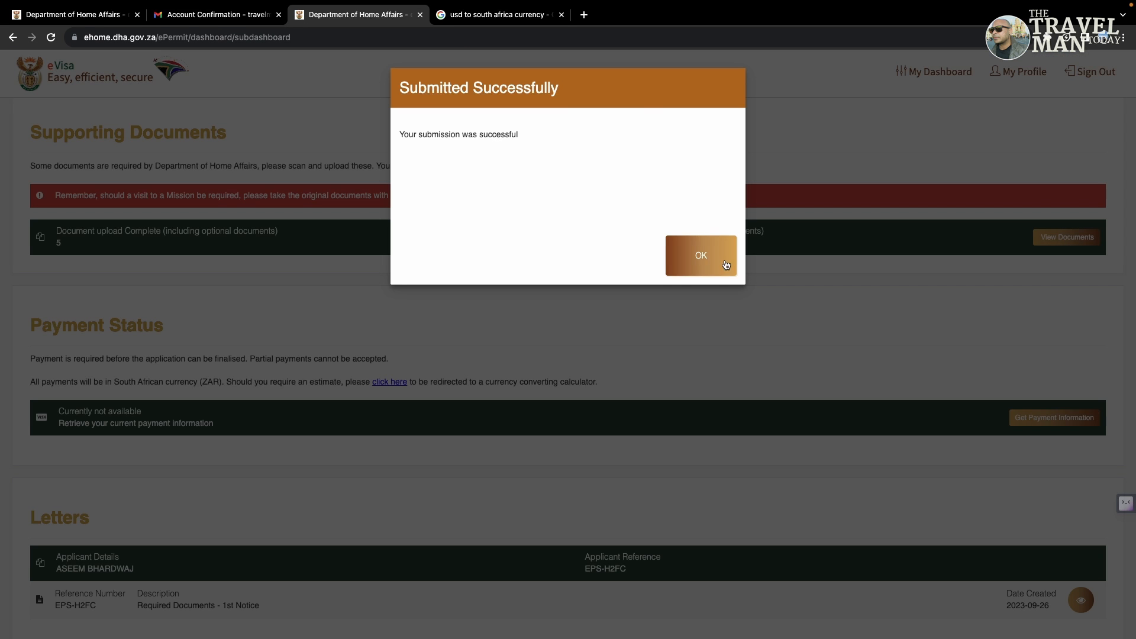
pyautogui.click(722, 259)
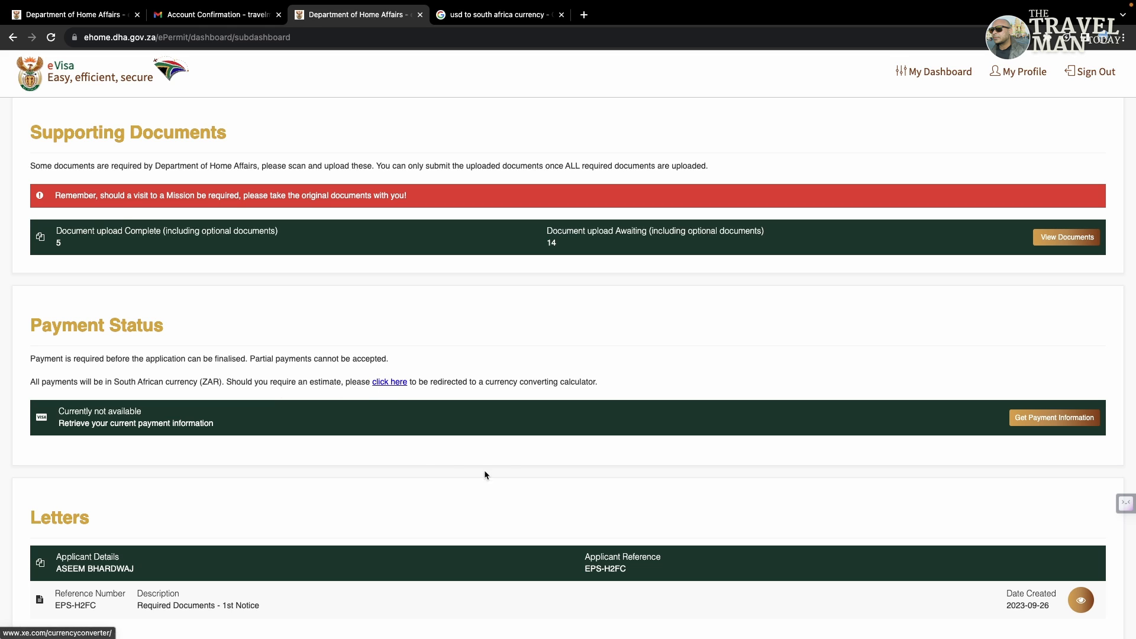
# Step: Download the Required Documents - 1st Notice letter and open the PDF showing the Rejected decision
pyautogui.scroll(-1, 510, 471)
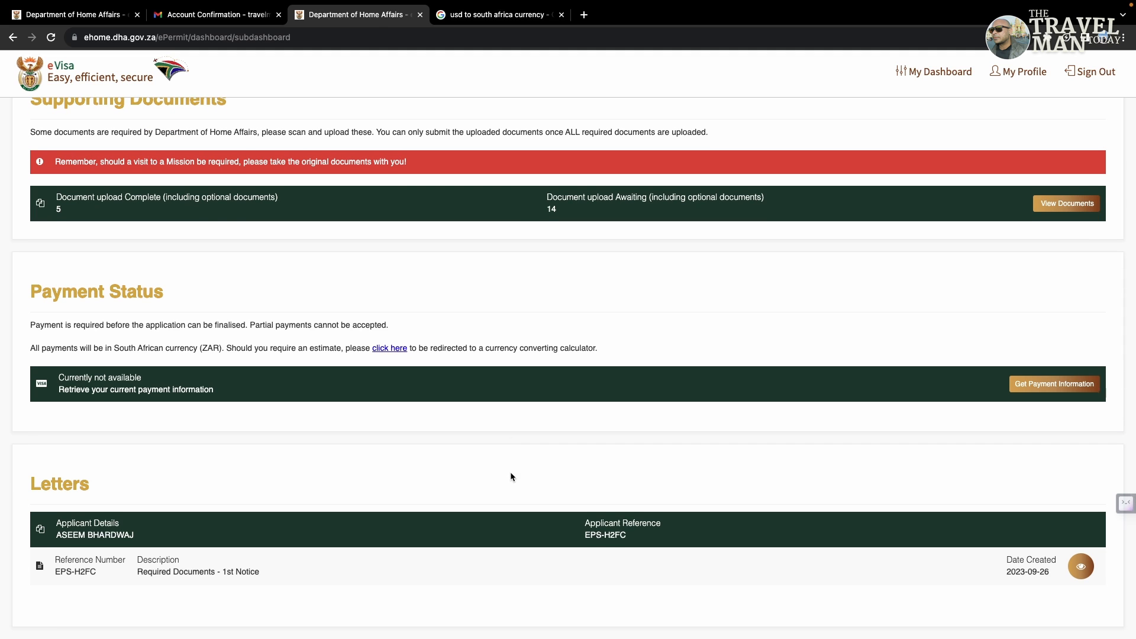
pyautogui.click(1085, 572)
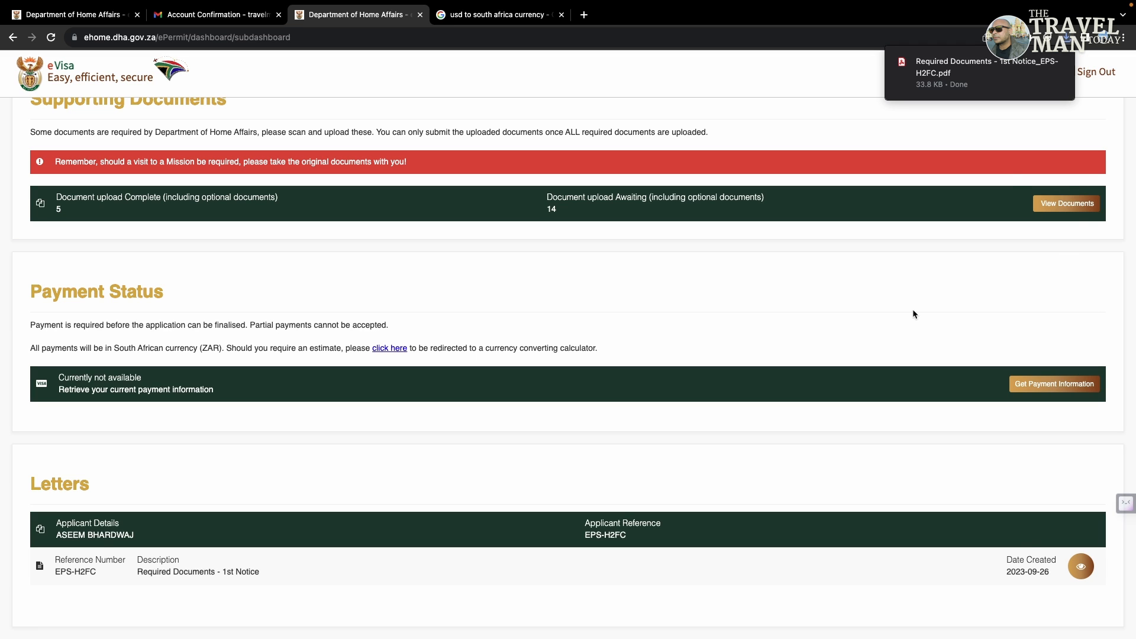
pyautogui.moveTo(973, 72)
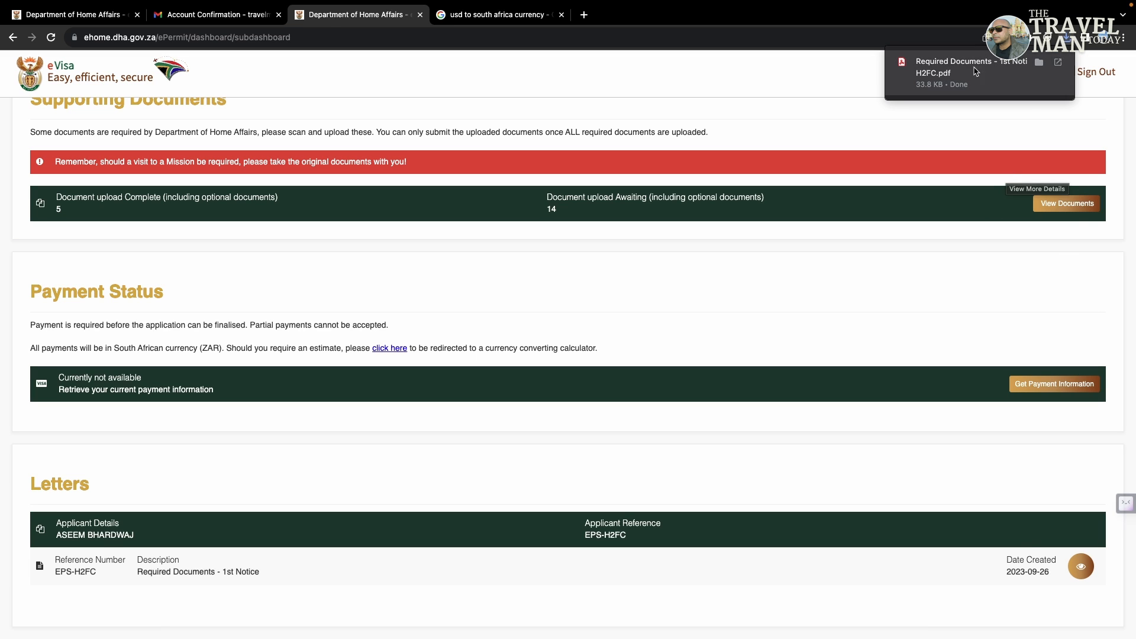
pyautogui.click(971, 75)
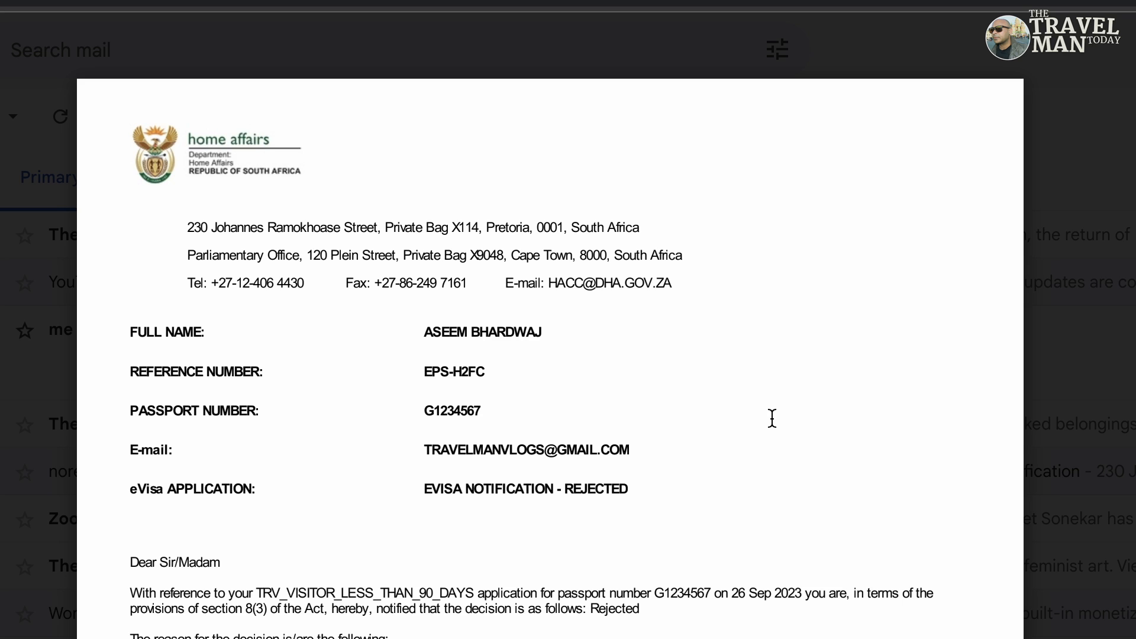
pyautogui.doubleClick(446, 414)
pyautogui.click(364, 636)
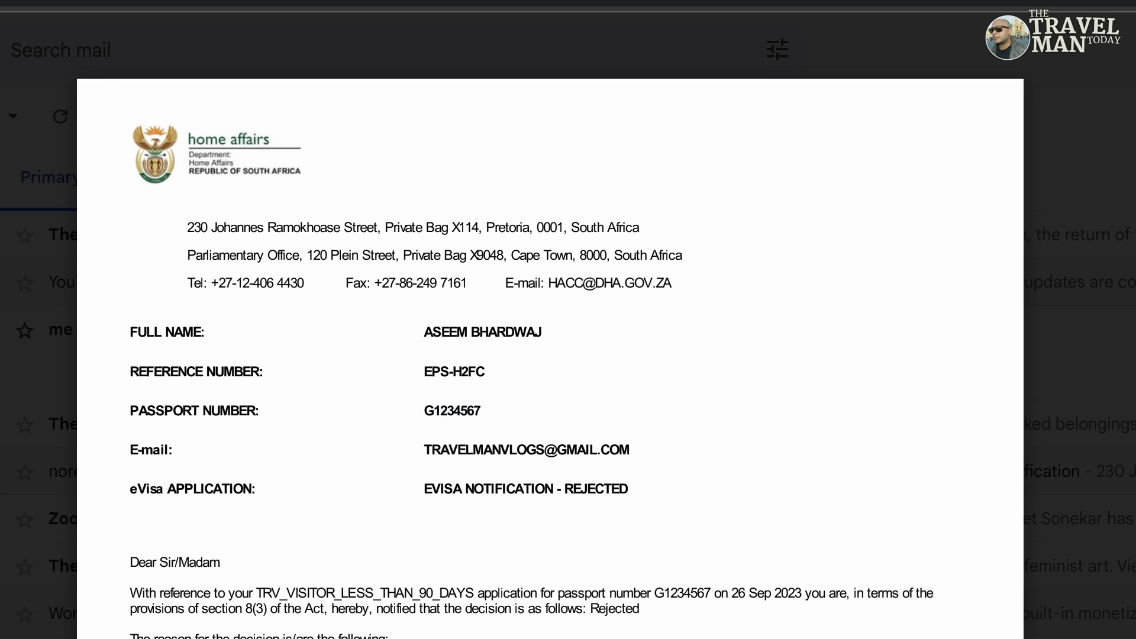